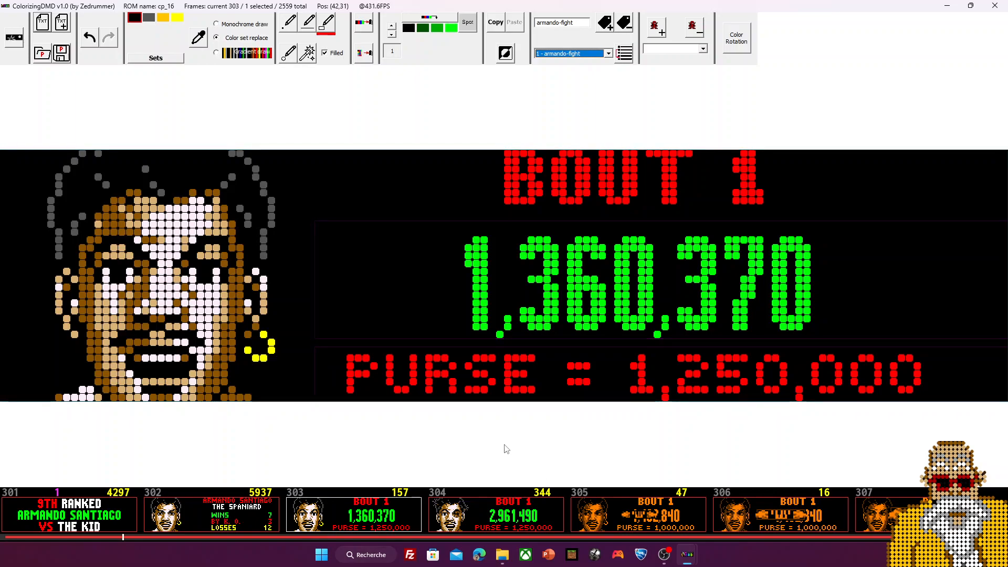
Step: Show frame 303, the BOUT 1 screen with 1,360,370 and PURSE = 1,250,000
click(264, 521)
Step: Compare frames 302–304, then display orange frame 305 with the 2,840 score and PURSE = 1,000,000
click(383, 517)
click(507, 516)
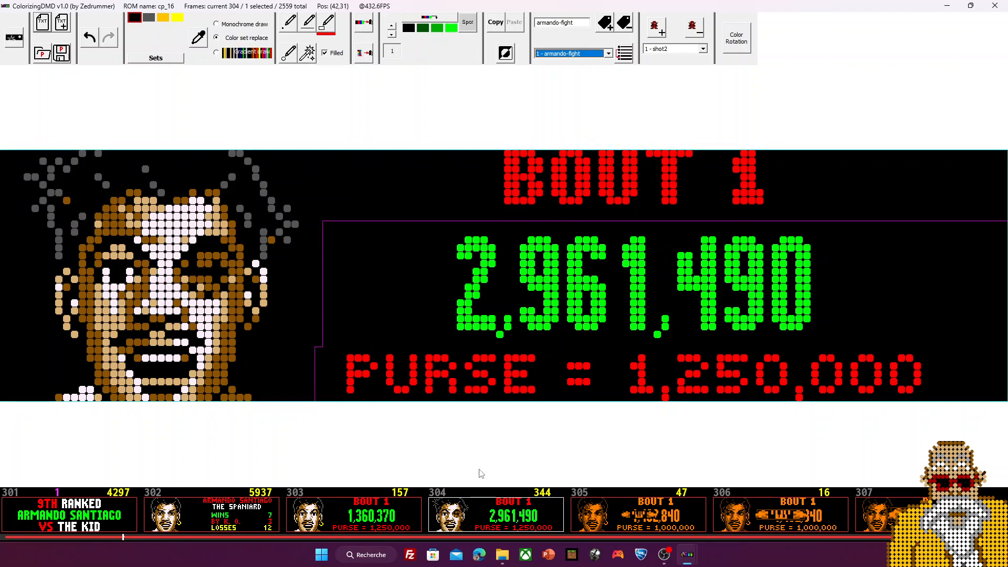
click(349, 525)
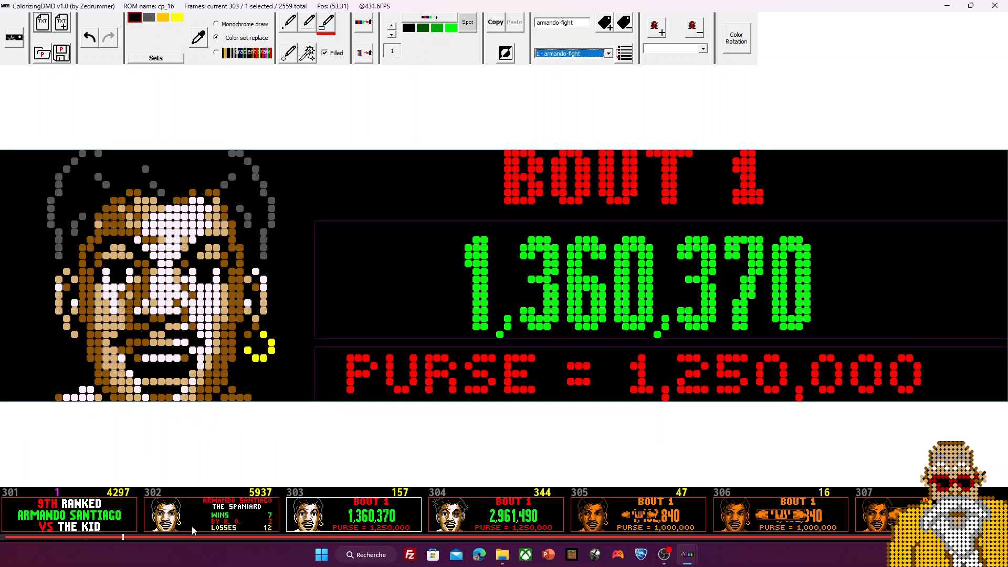
click(164, 529)
click(350, 521)
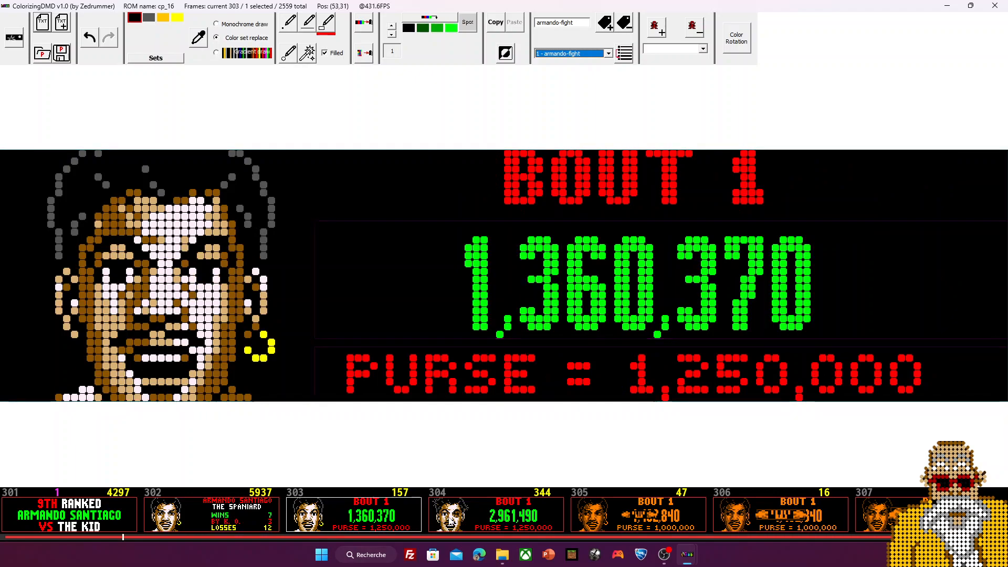
click(450, 520)
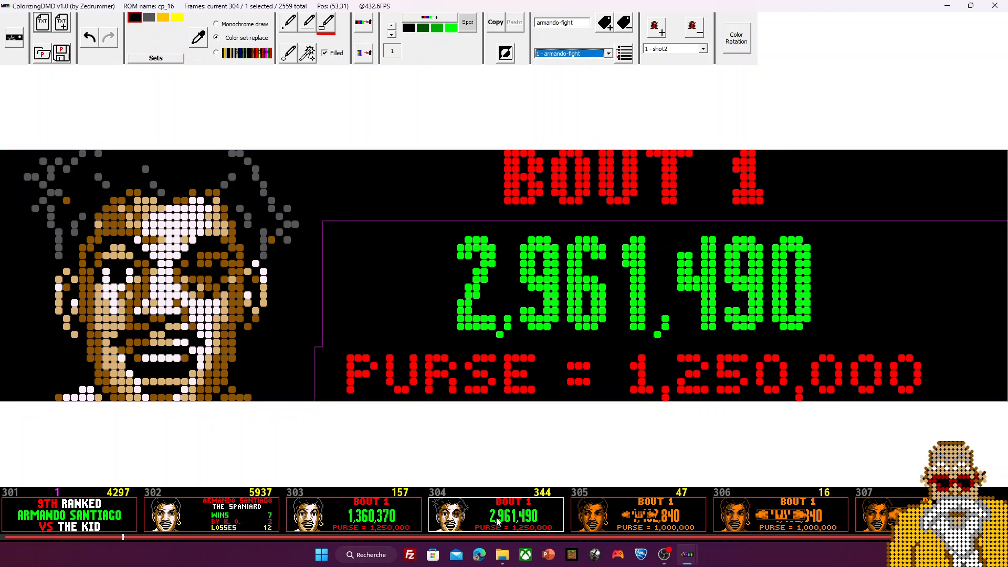
click(597, 517)
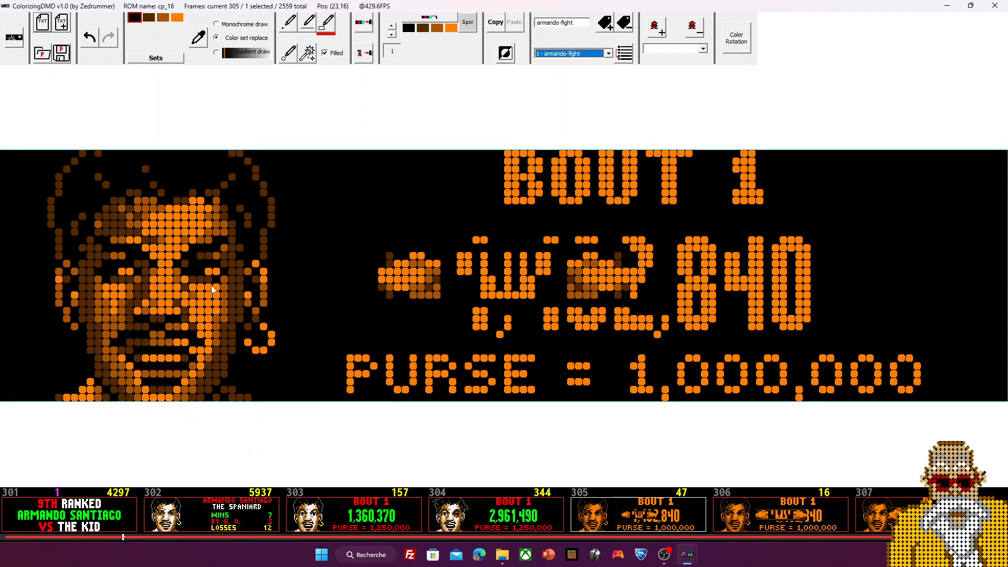
Step: Step from frame 303 to 305, jump to JAB COMBO frame 310, then back to 305
click(417, 515)
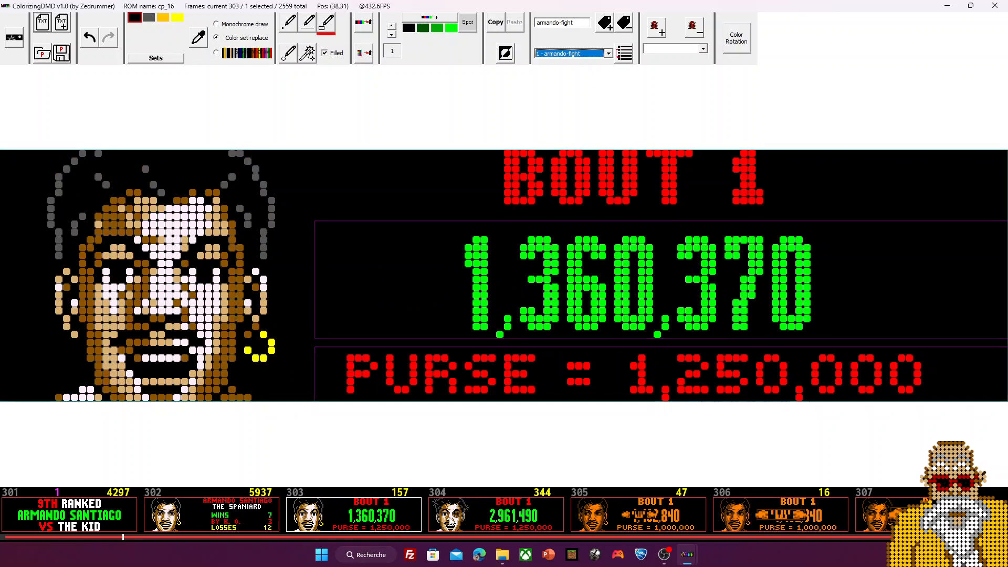
key(Right)
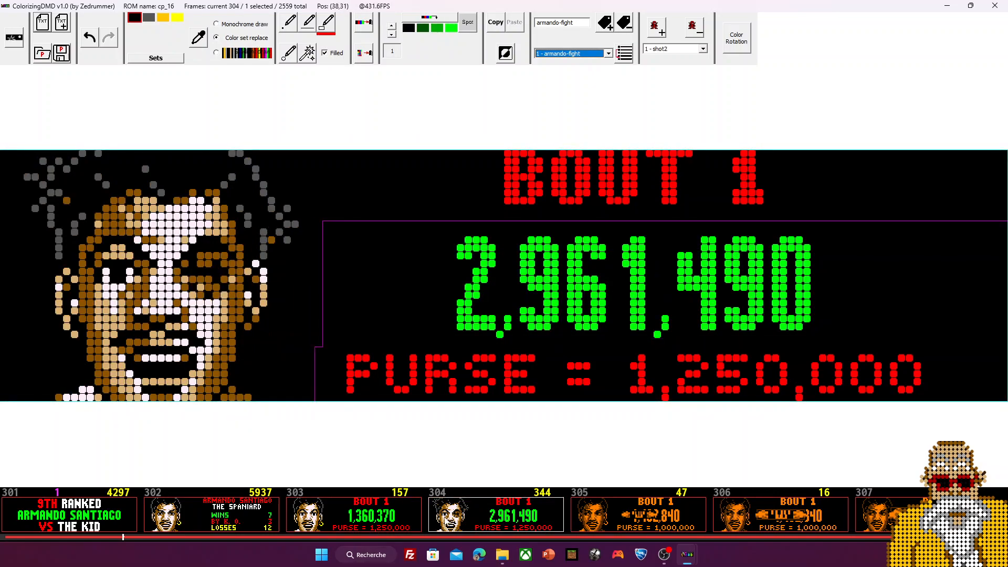
scroll(445, 520, down, 2)
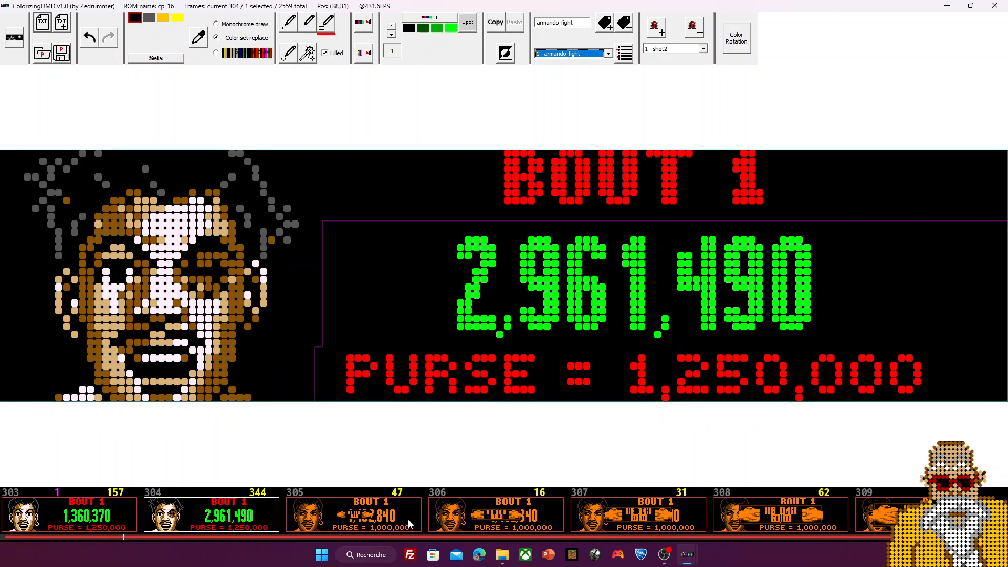
click(326, 517)
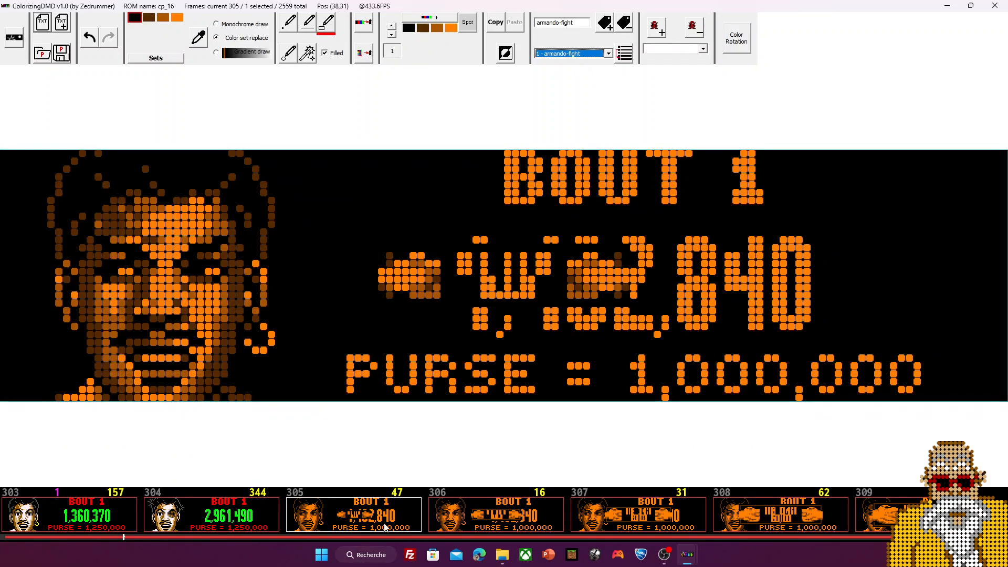
scroll(483, 520, down, 3)
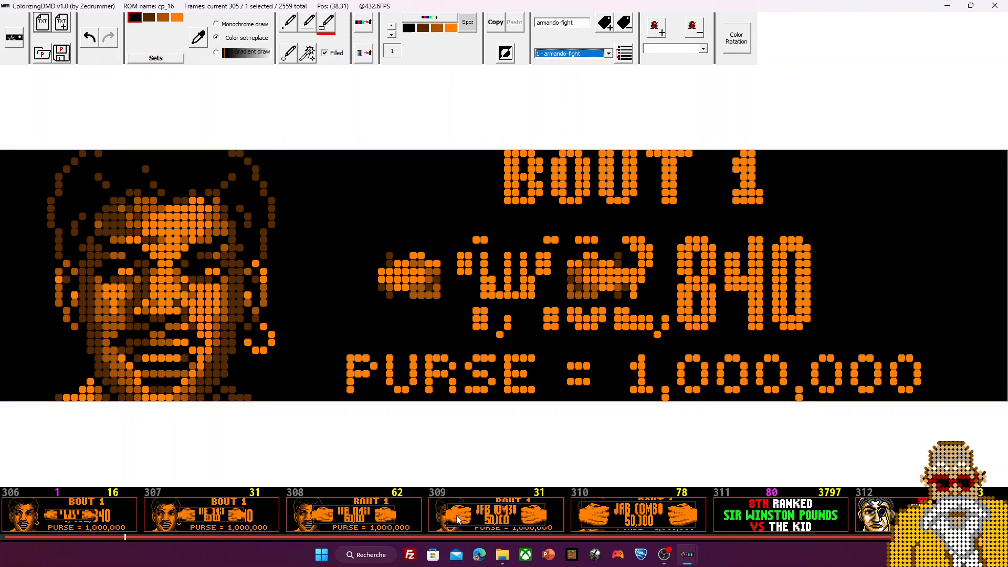
click(638, 515)
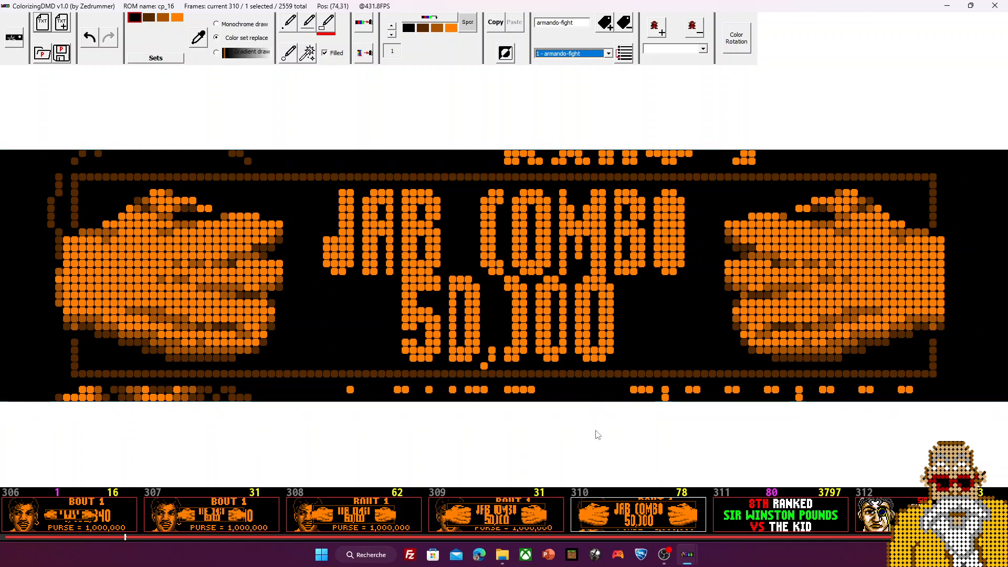
click(493, 519)
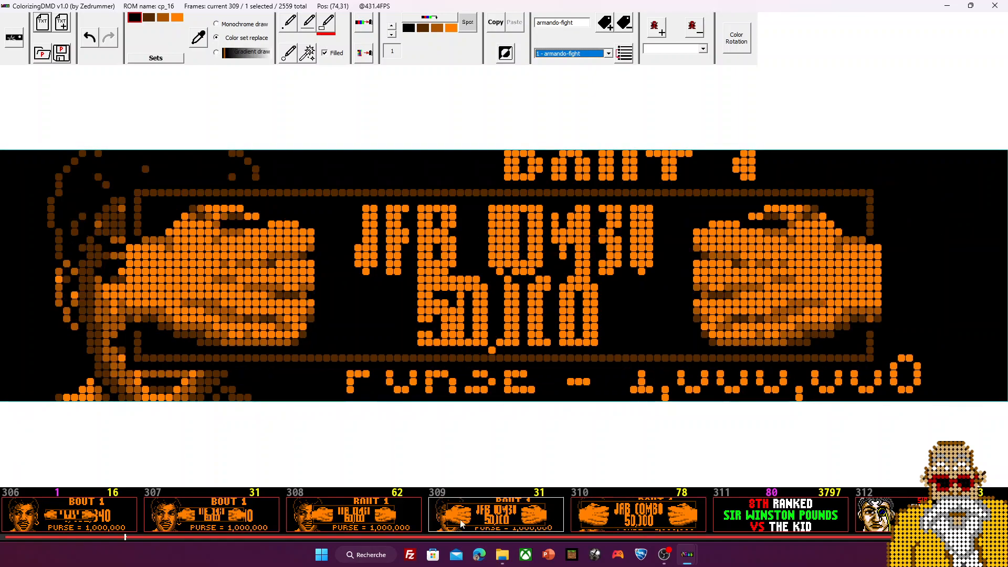
click(304, 521)
click(160, 517)
click(84, 516)
click(84, 513)
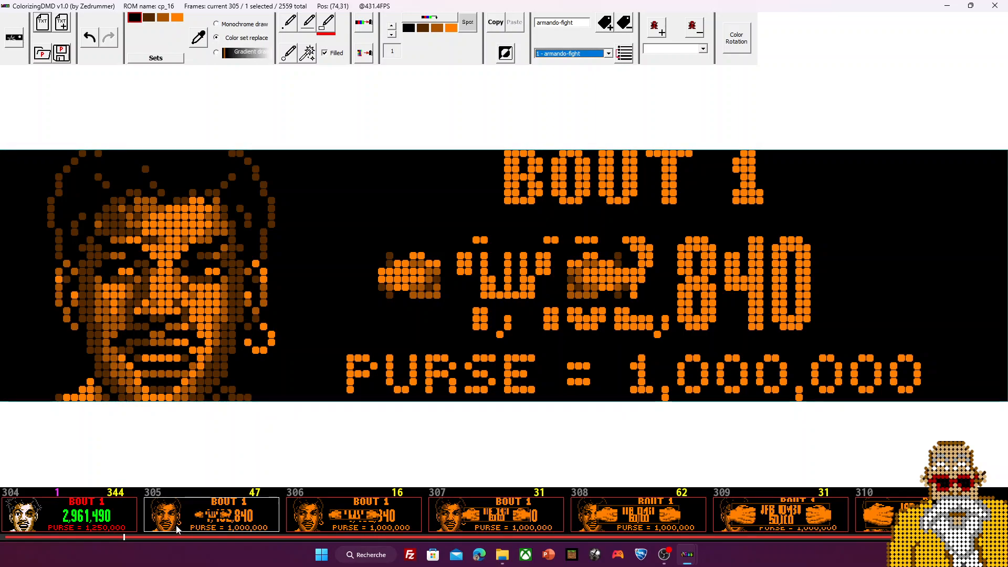
Step: Advance through jab combo frames 306, 307, 308 and 309
scroll(141, 517, up, 1)
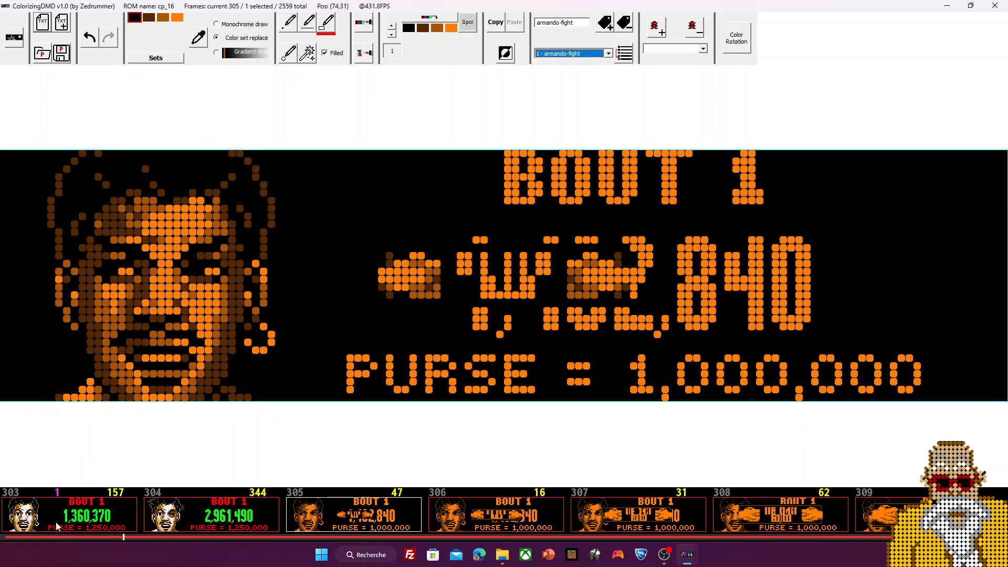
scroll(286, 515, down, 1)
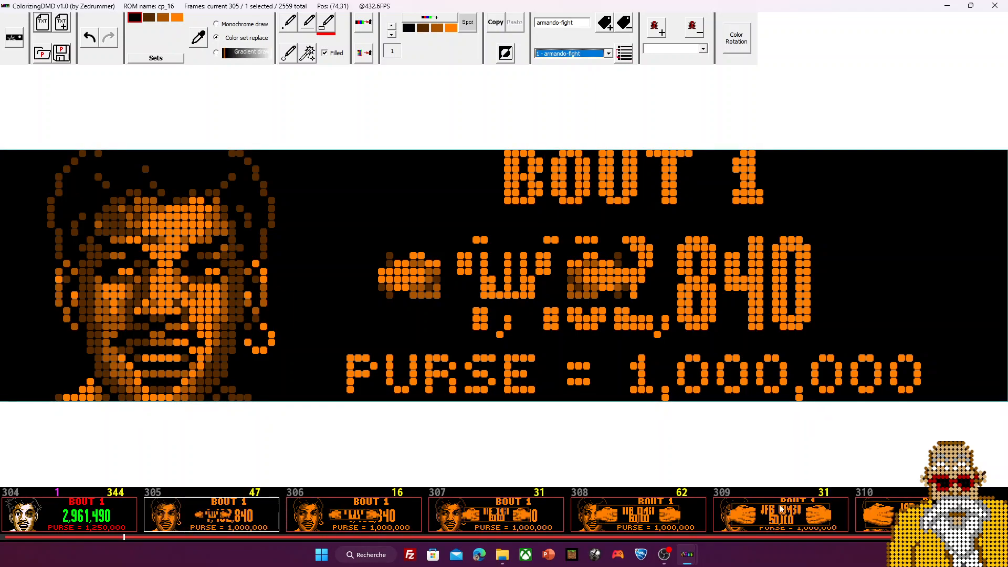
scroll(535, 519, down, 1)
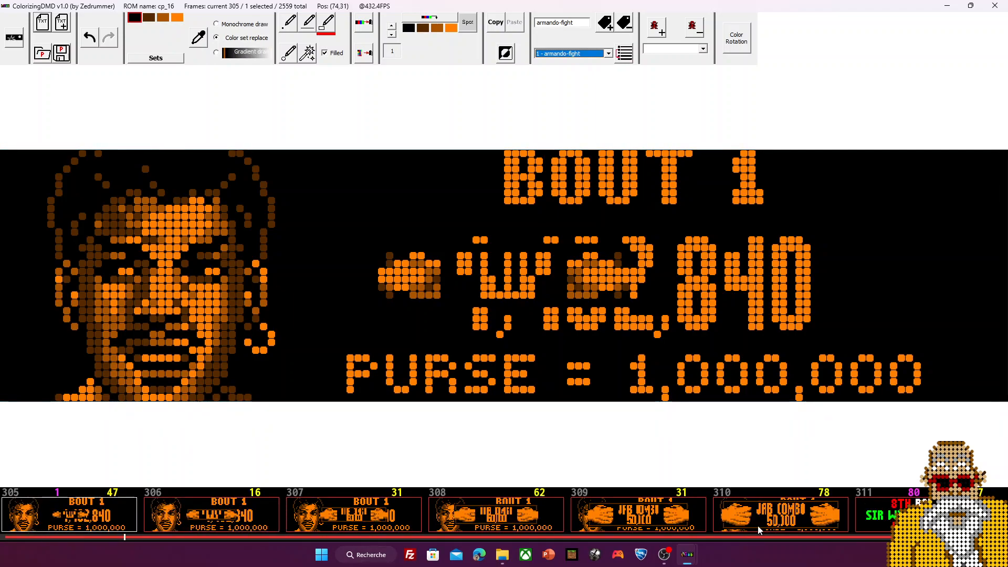
scroll(748, 515, up, 1)
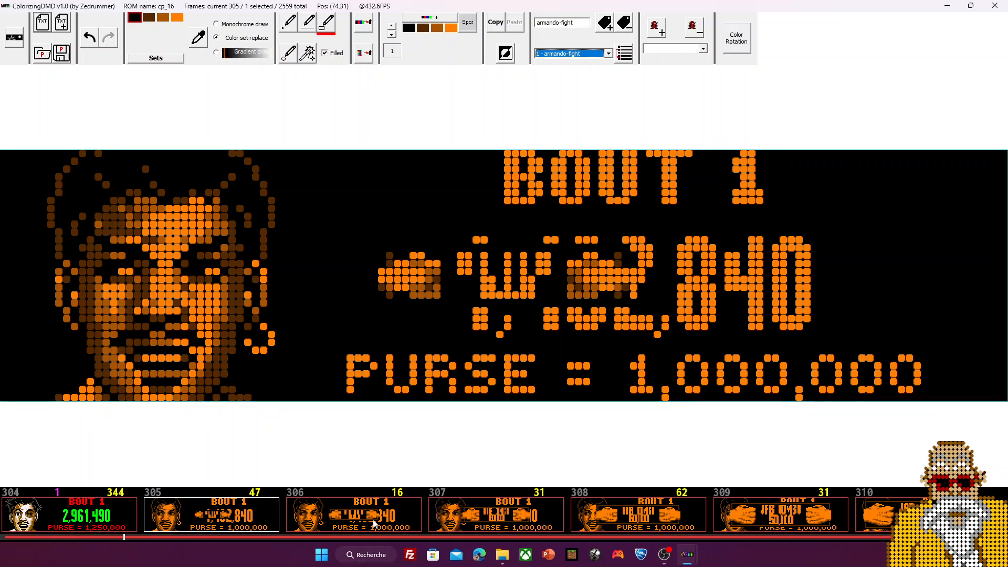
scroll(366, 519, down, 1)
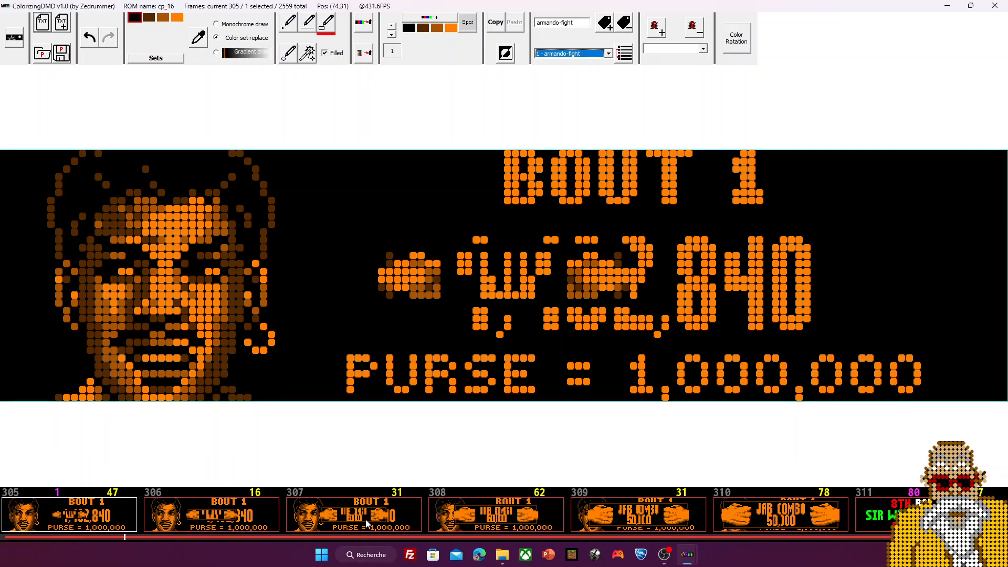
scroll(365, 518, up, 2)
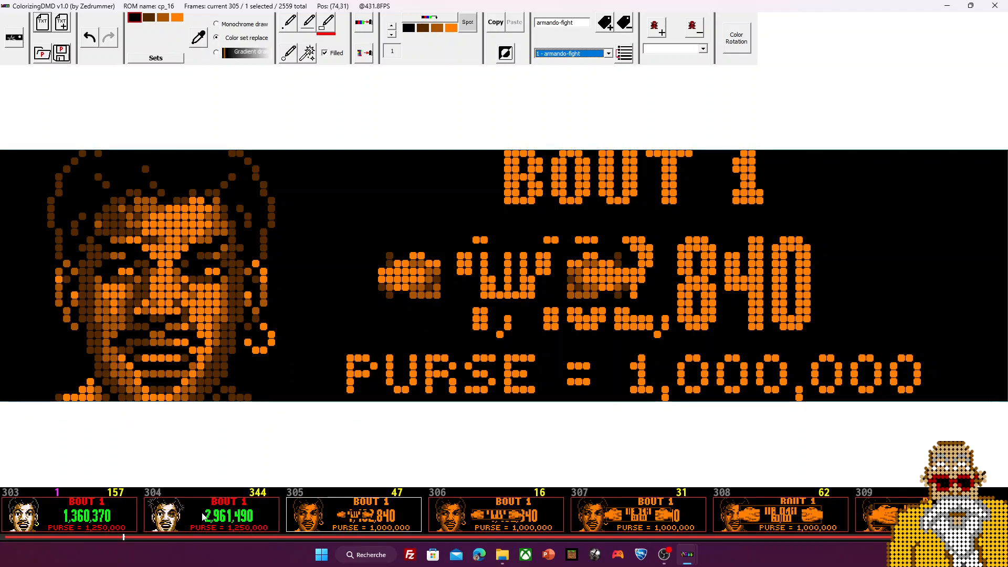
click(499, 514)
click(692, 522)
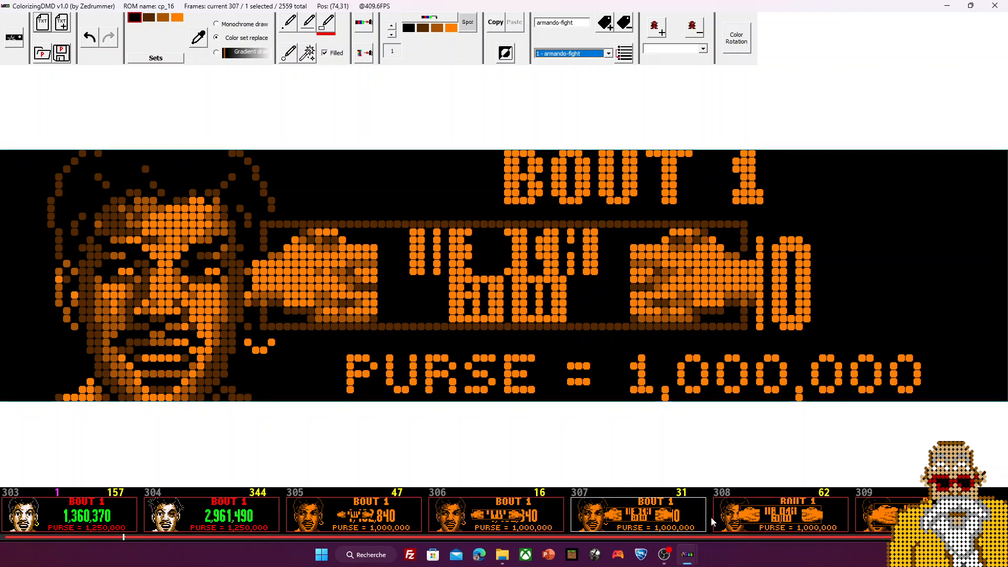
click(793, 520)
click(875, 517)
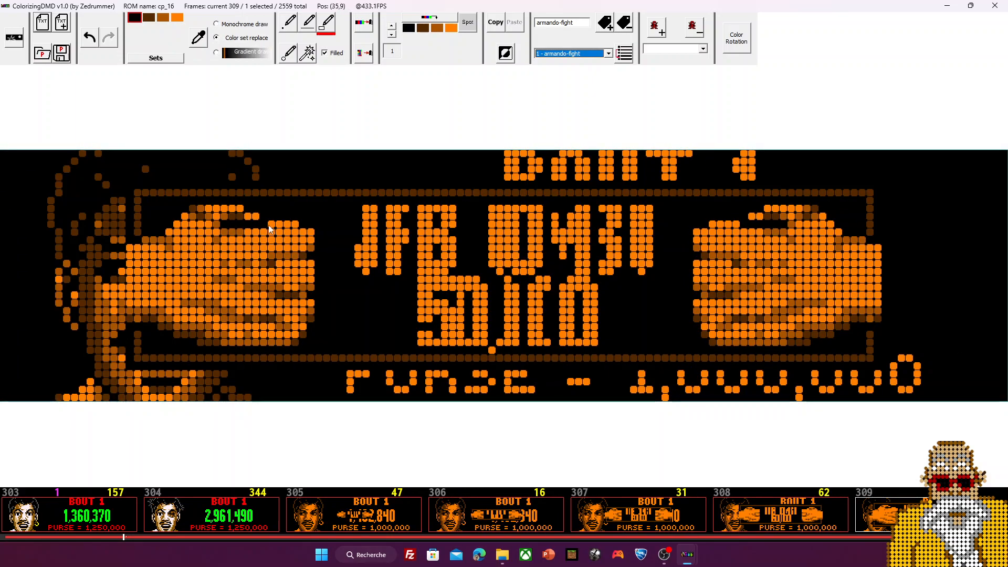
Step: Revisit frames 308–310, then return to frame 304 scoring 2,961,490
click(785, 517)
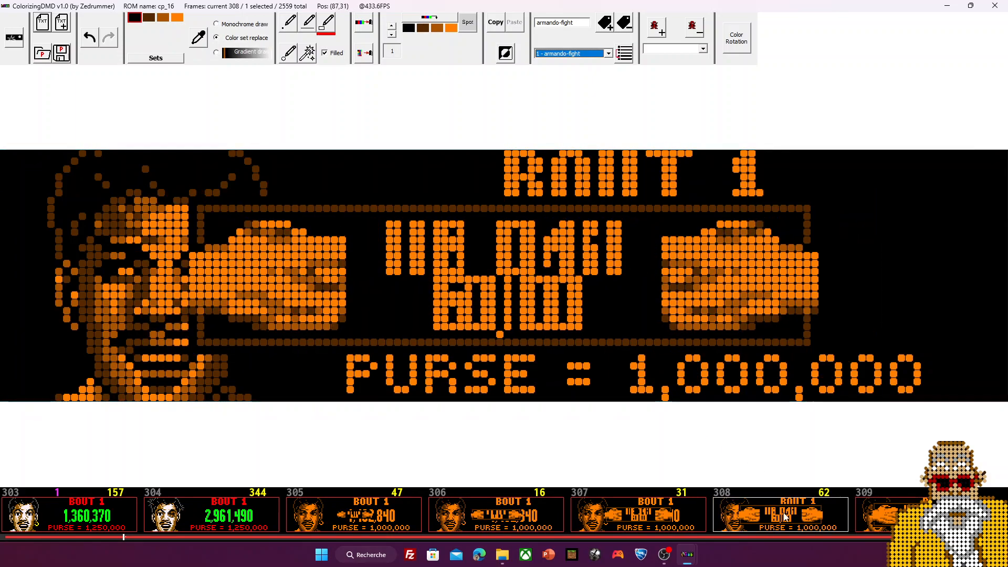
scroll(786, 517, down, 1)
click(801, 518)
click(876, 517)
scroll(341, 502, up, 1)
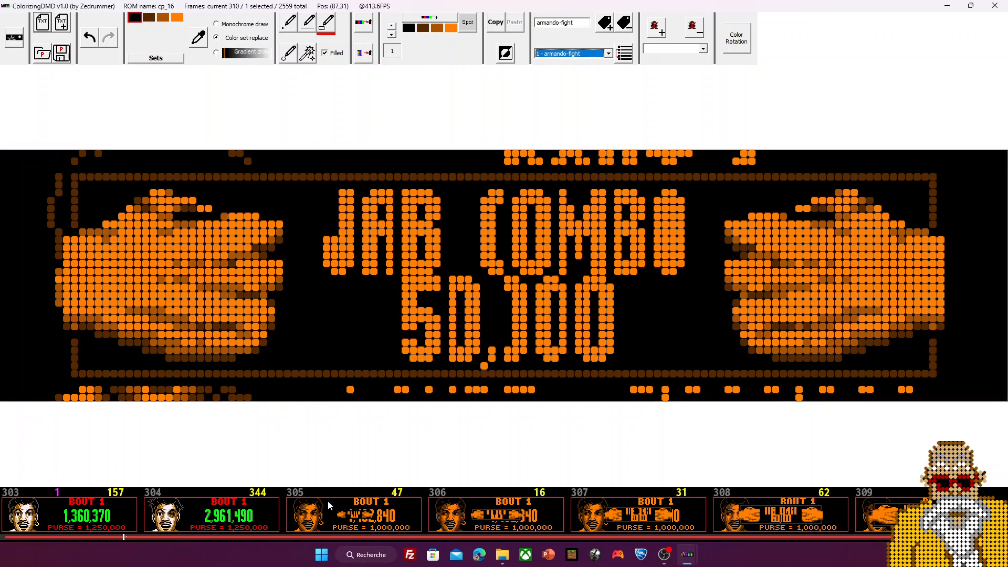
click(222, 517)
scroll(319, 517, down, 14)
scroll(321, 517, down, 20)
scroll(322, 517, down, 20)
scroll(313, 524, up, 3)
scroll(201, 524, down, 1)
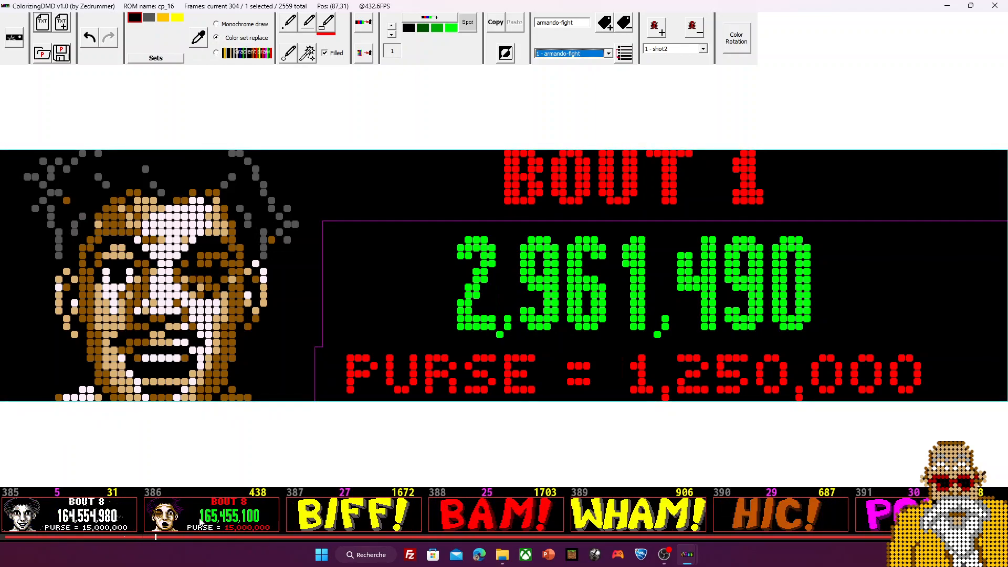
click(200, 523)
click(353, 514)
click(544, 517)
click(635, 516)
click(756, 520)
click(877, 520)
scroll(840, 522, down, 2)
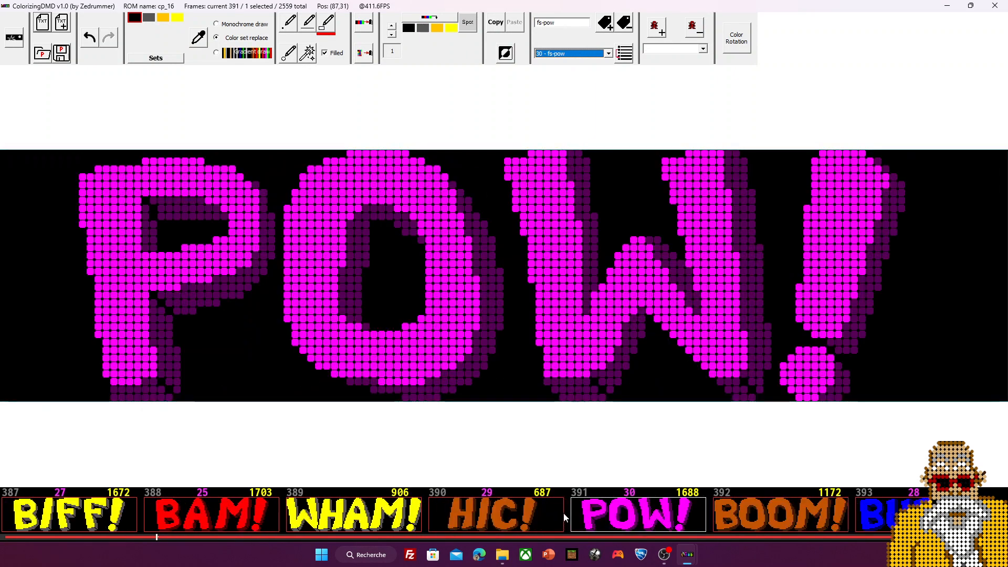
click(728, 519)
click(874, 517)
scroll(874, 517, up, 5)
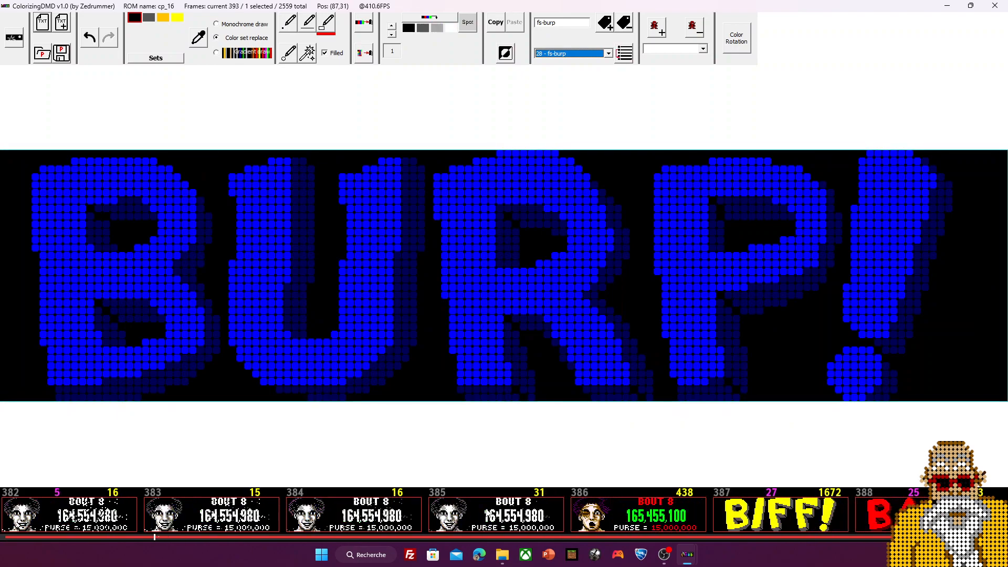
scroll(446, 512, up, 20)
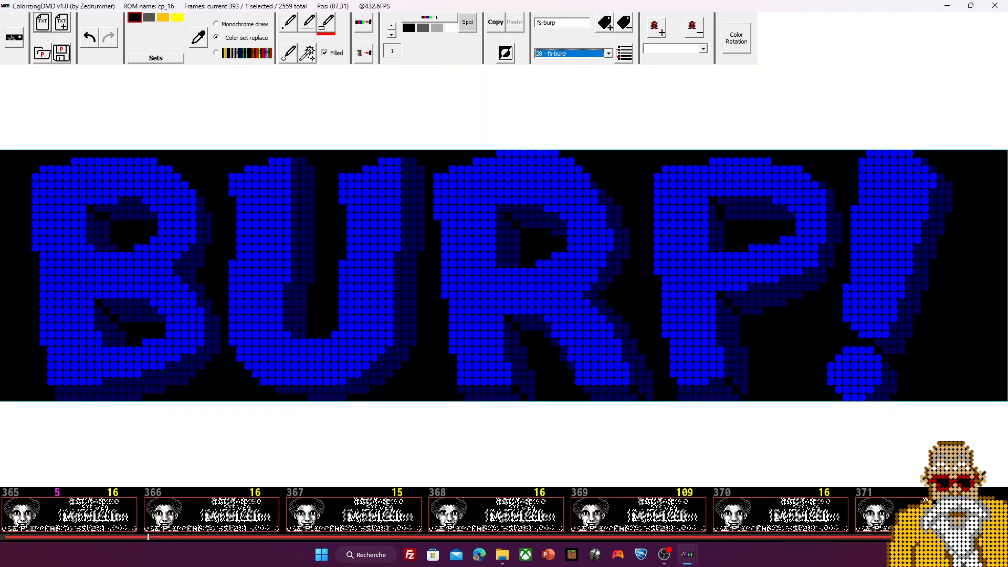
scroll(446, 515, up, 20)
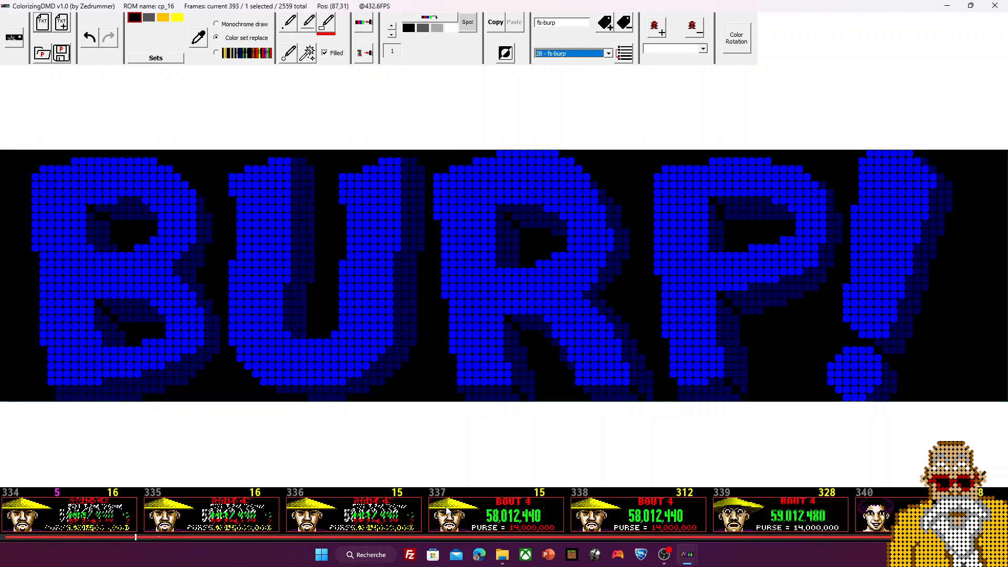
scroll(446, 514, up, 18)
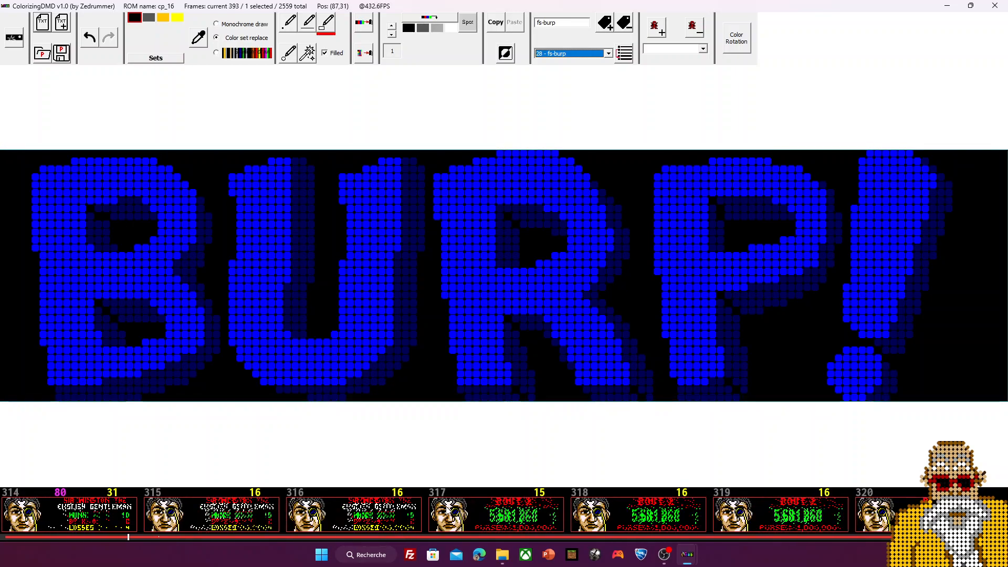
scroll(446, 512, up, 7)
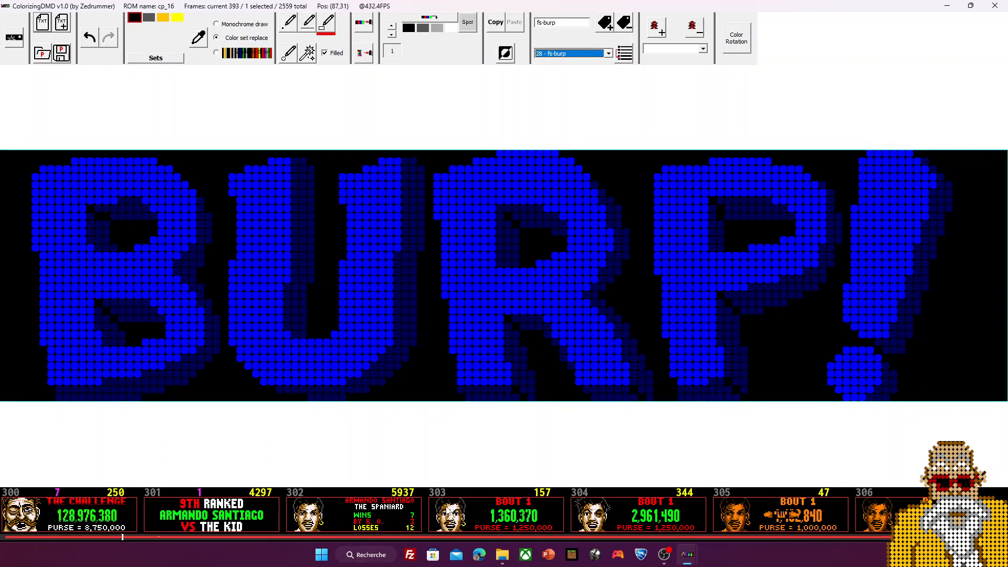
scroll(446, 512, up, 1)
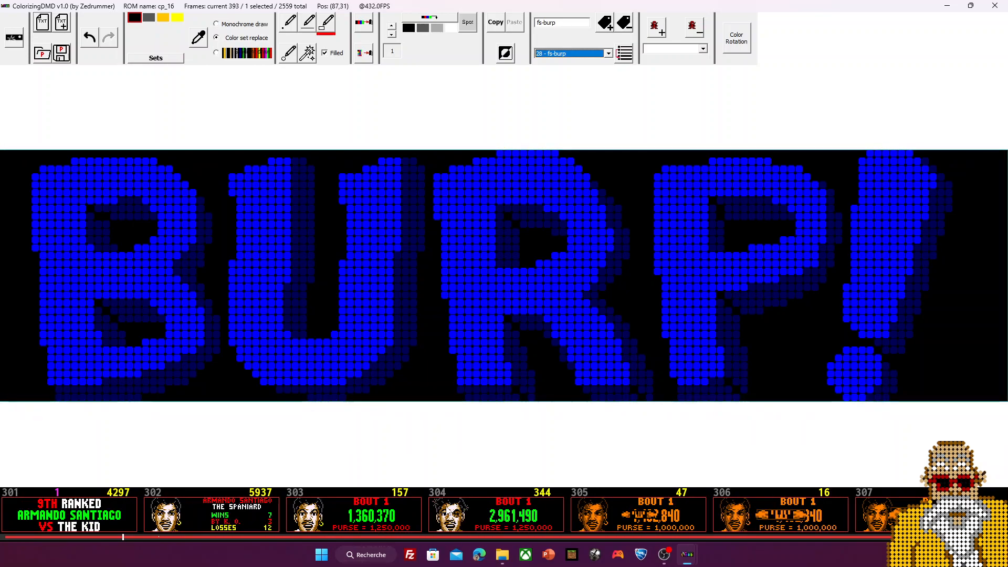
scroll(451, 524, down, 1)
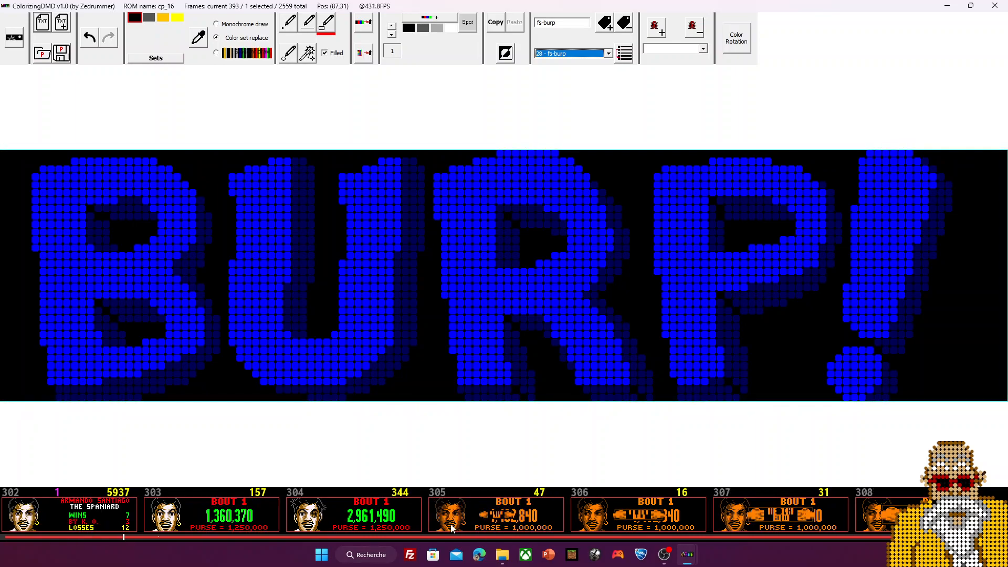
Step: Review Bout 1 frames 304 and 303, then show frame 310 with JAB COMBO 50,100
click(385, 522)
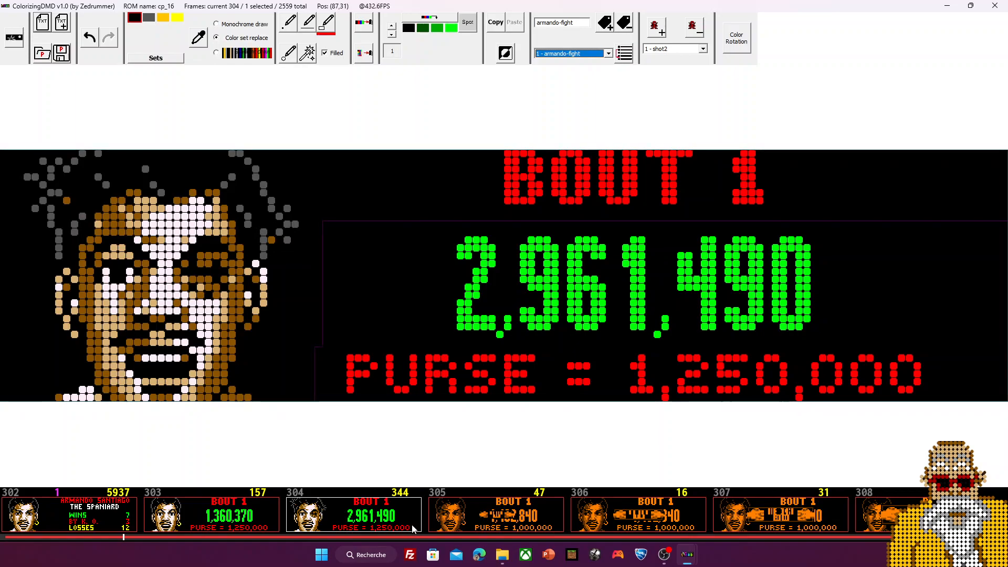
scroll(373, 515, up, 1)
click(378, 516)
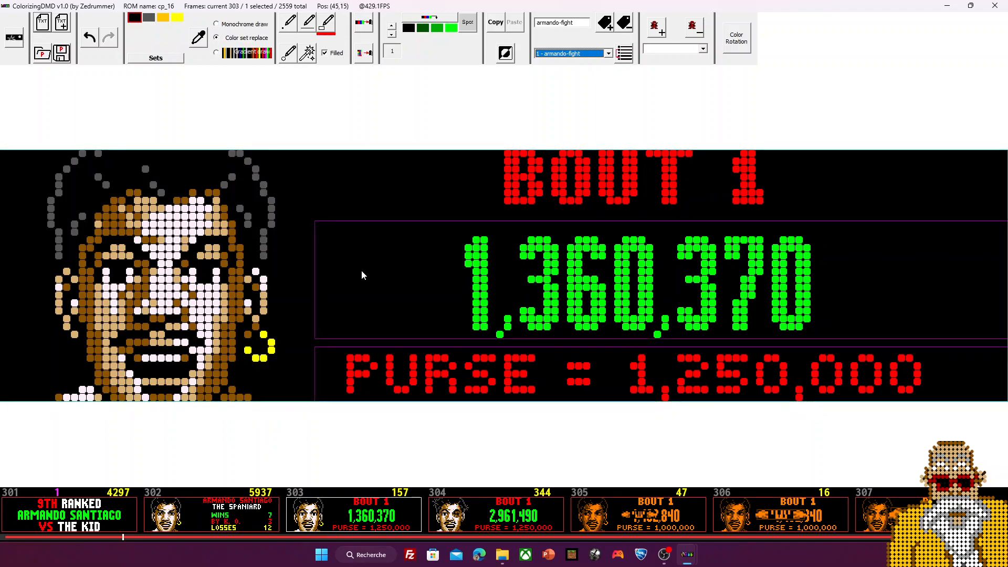
scroll(392, 293, down, 5)
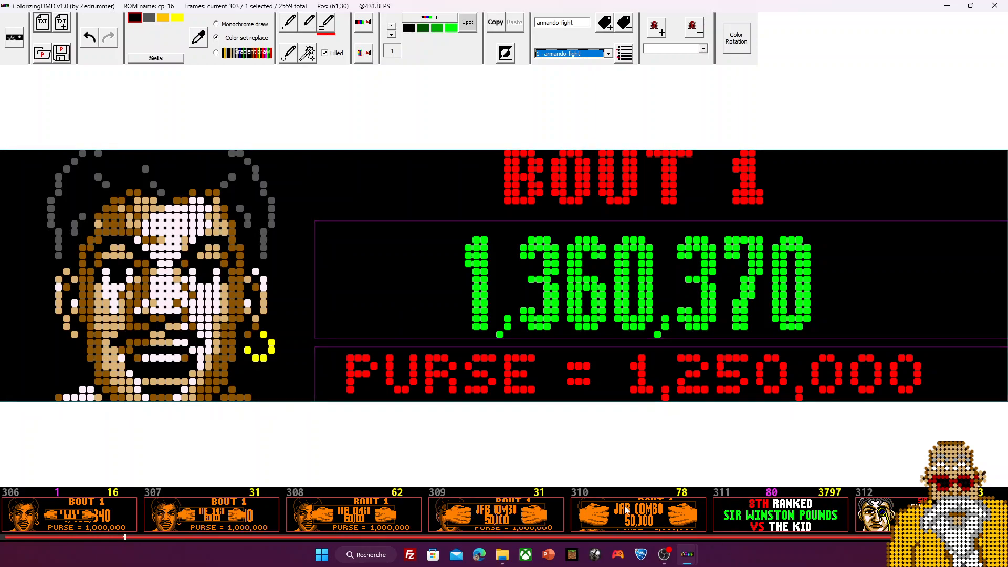
click(624, 512)
Step: Rearrange the windows to view the shot2 sprite, then bring the frame window back to front
double_click(435, 10)
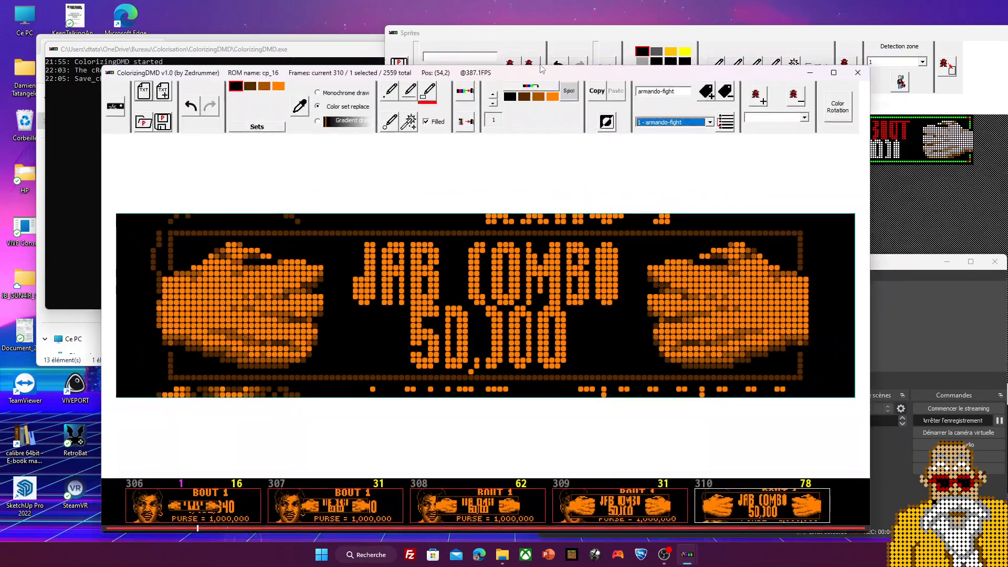
drag(524, 78, 461, 54)
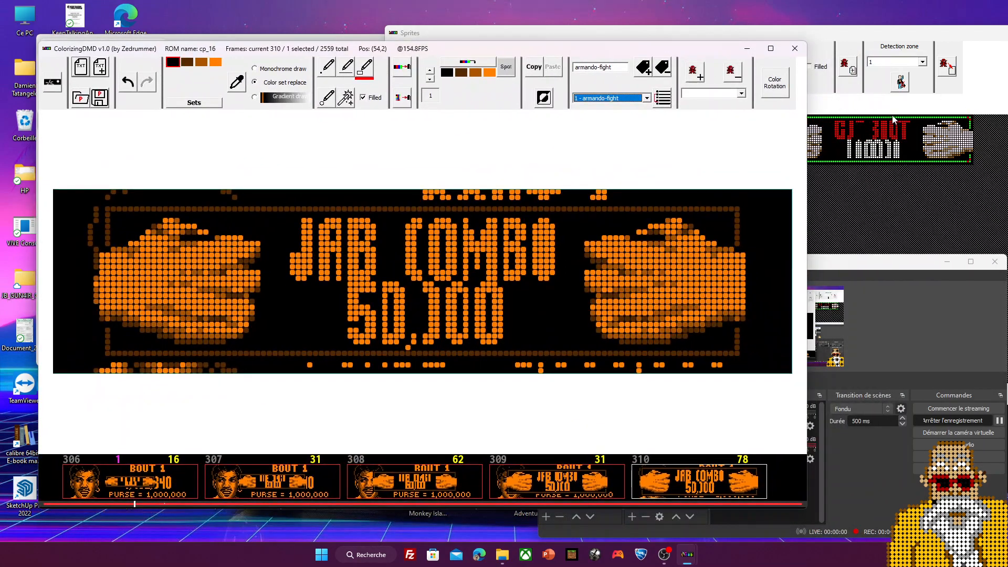
click(787, 34)
drag(788, 41, 688, 65)
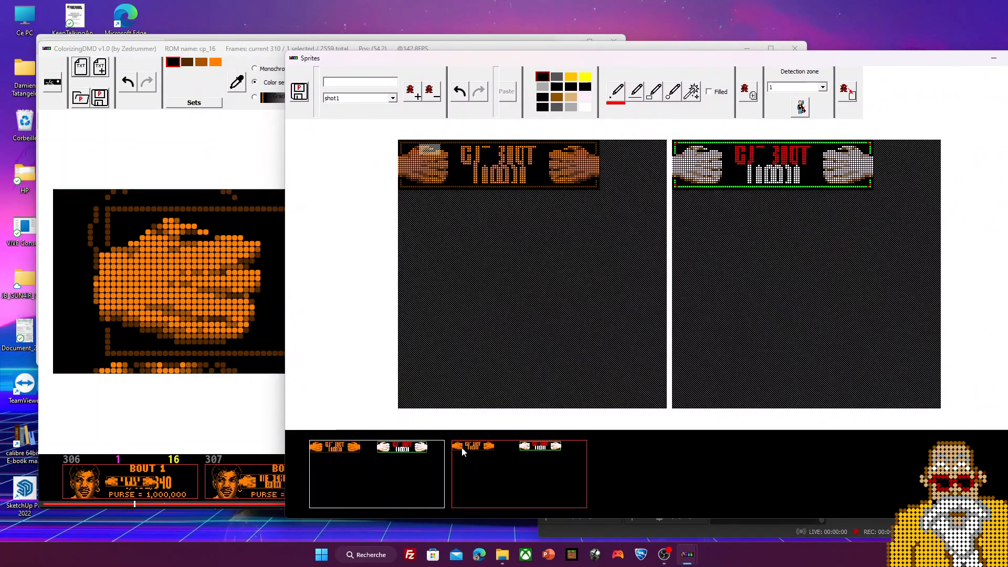
click(504, 472)
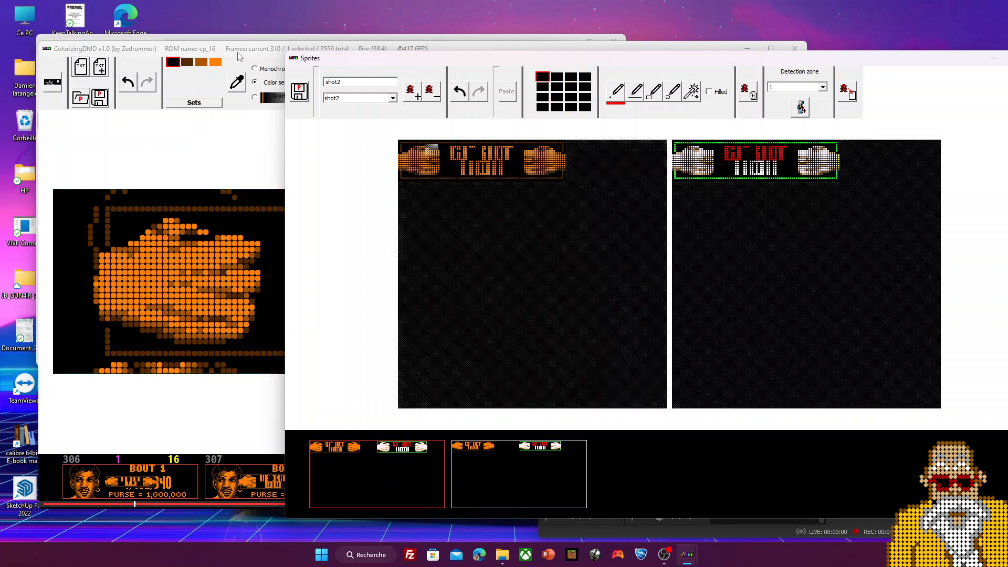
click(241, 49)
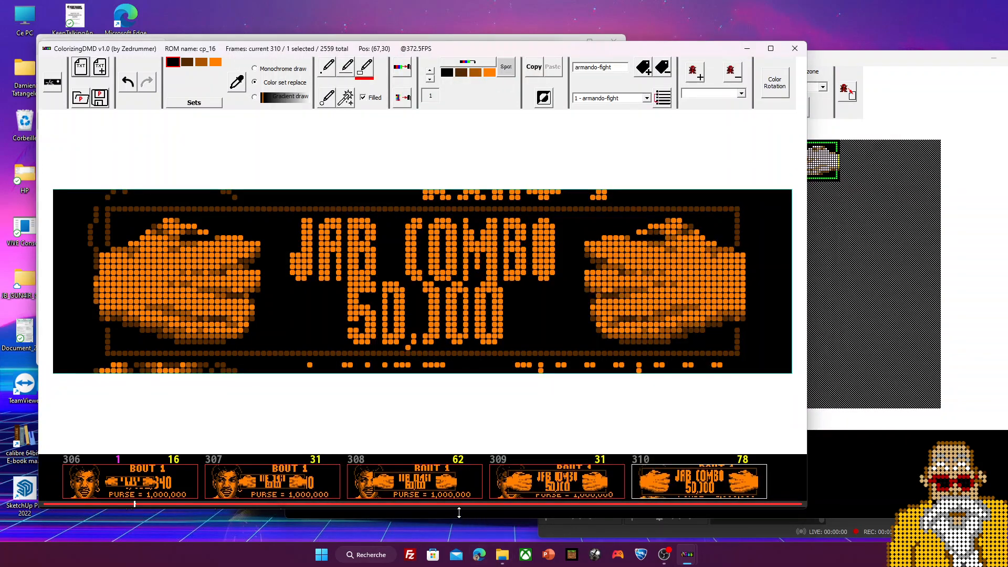
Step: Maximize the main window and select the boxed JAB COMBO area on frame 310
double_click(472, 47)
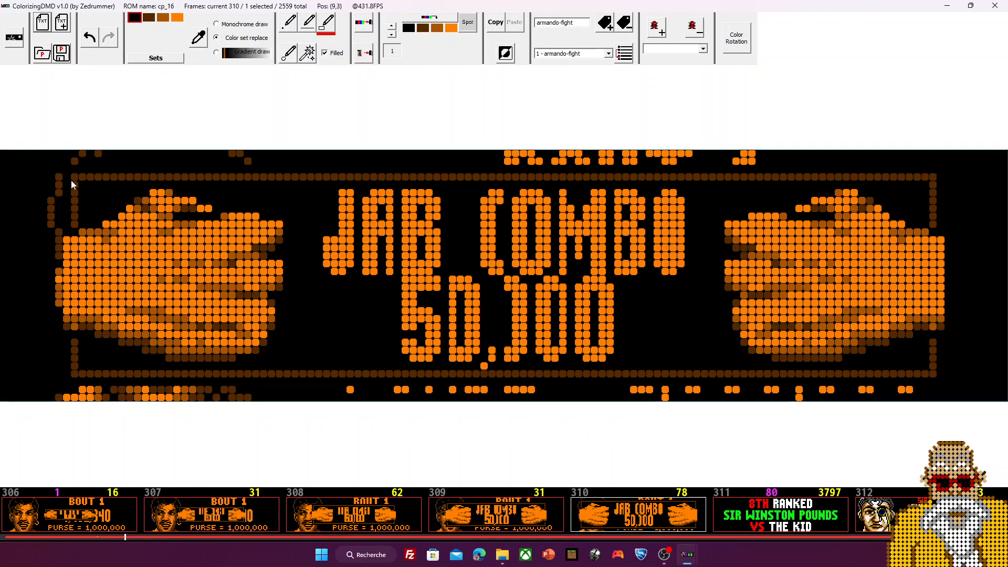
mouse_move(65, 176)
mouse_down()
mouse_move(969, 361)
mouse_move(909, 374)
mouse_move(942, 378)
mouse_up()
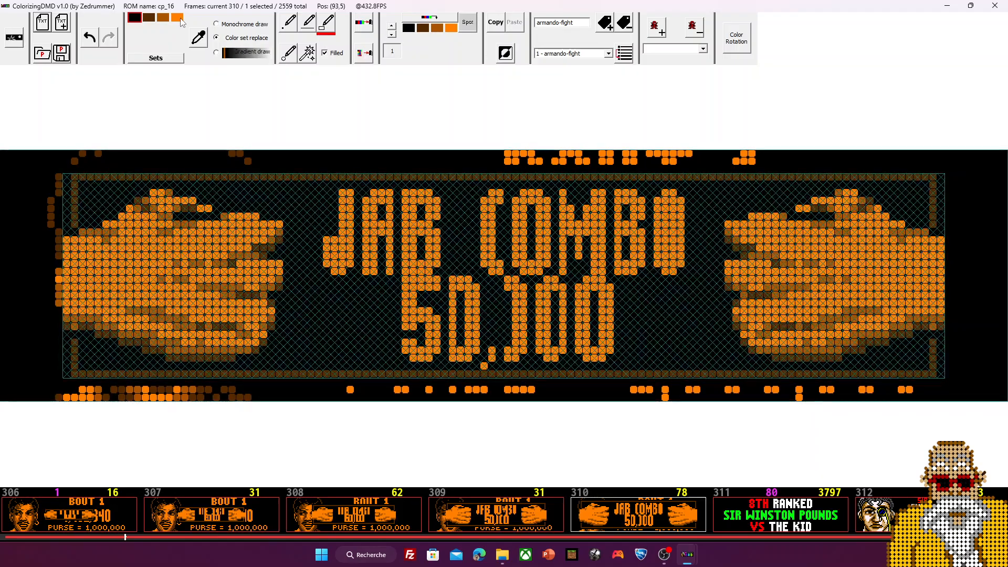
mouse_move(180, 21)
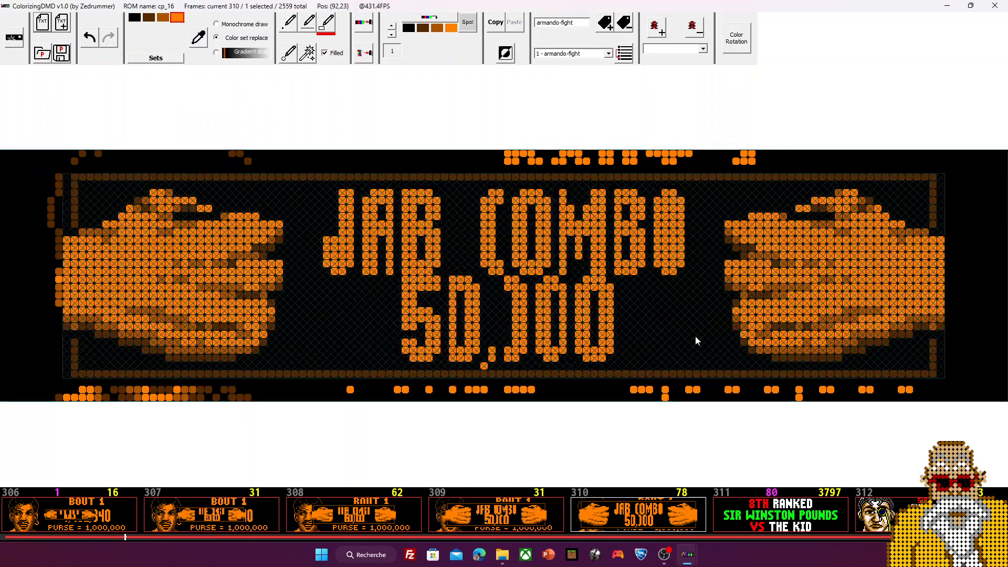
scroll(275, 497, up, 5)
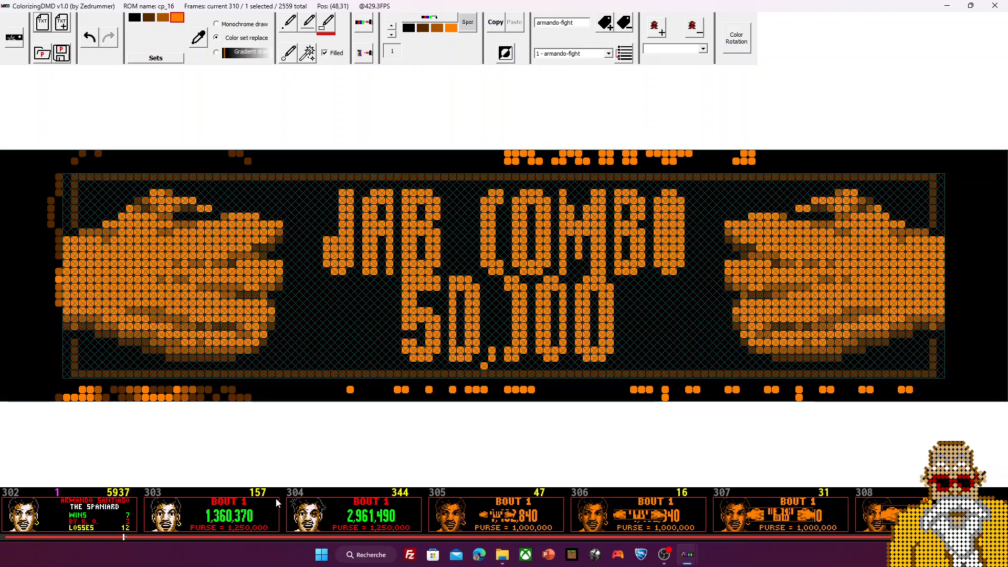
Step: Copy the coloured boxer portrait from the left side of stats frame 302
click(325, 517)
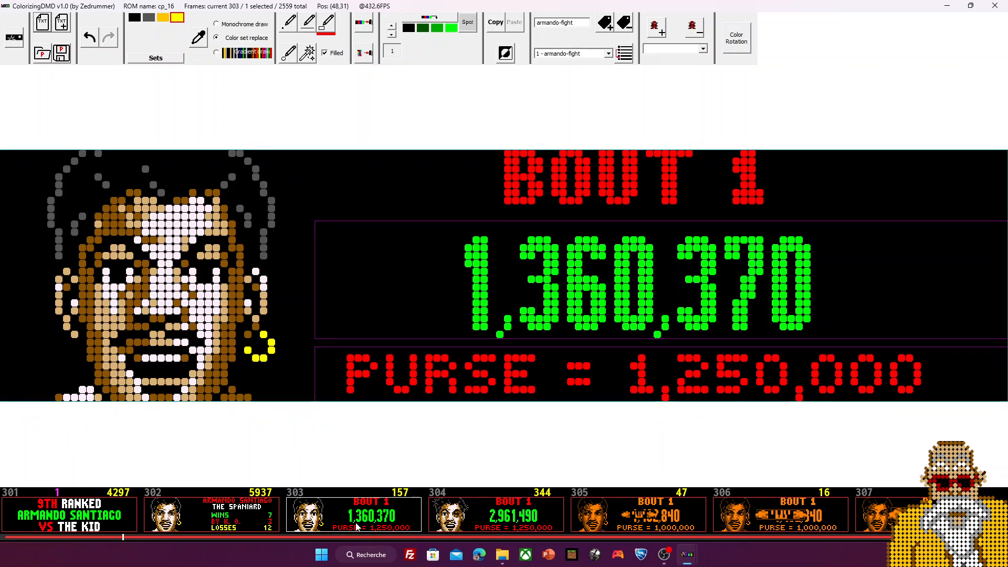
scroll(356, 527, down, 1)
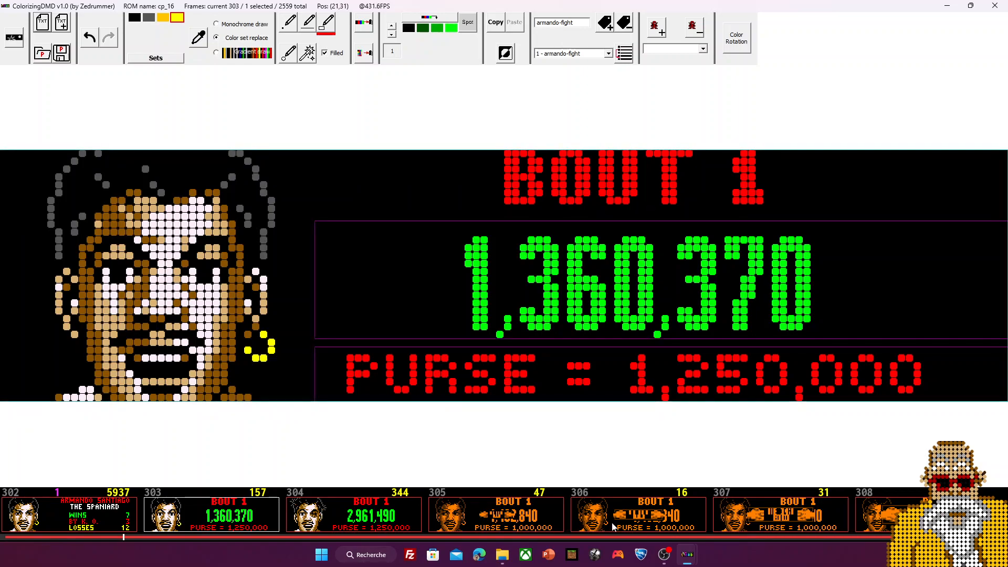
click(102, 514)
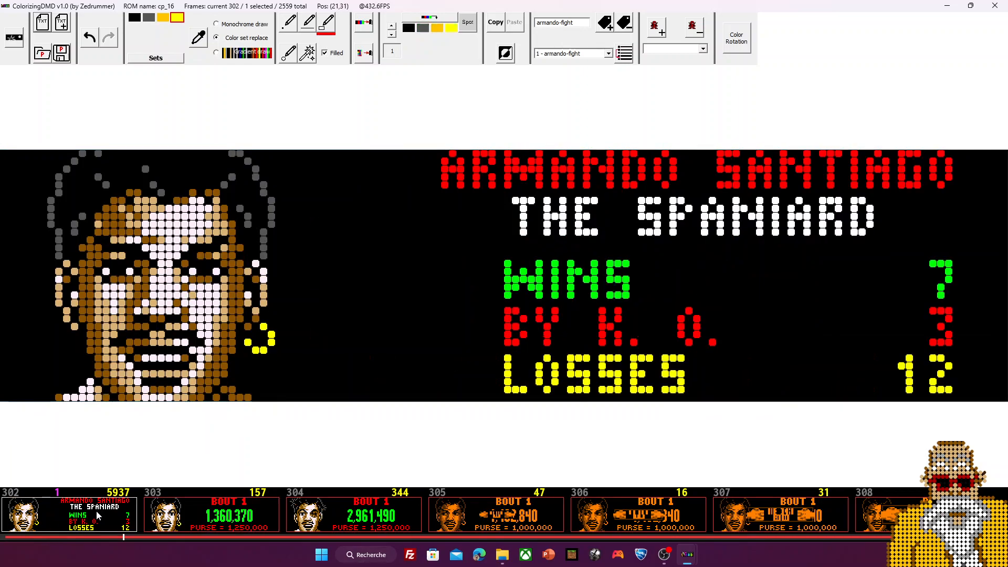
mouse_move(2, 155)
mouse_down()
mouse_move(310, 428)
mouse_move(273, 417)
mouse_up()
key(ctrl+c)
Step: Paste the copied portrait onto frame 306 at its left edge
click(604, 513)
key(ctrl+v)
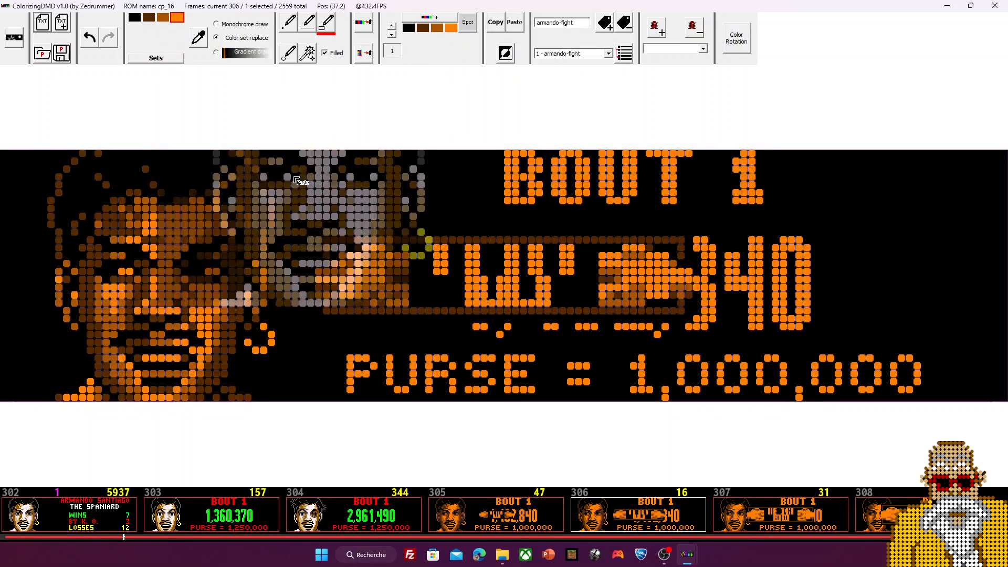
click(232, 326)
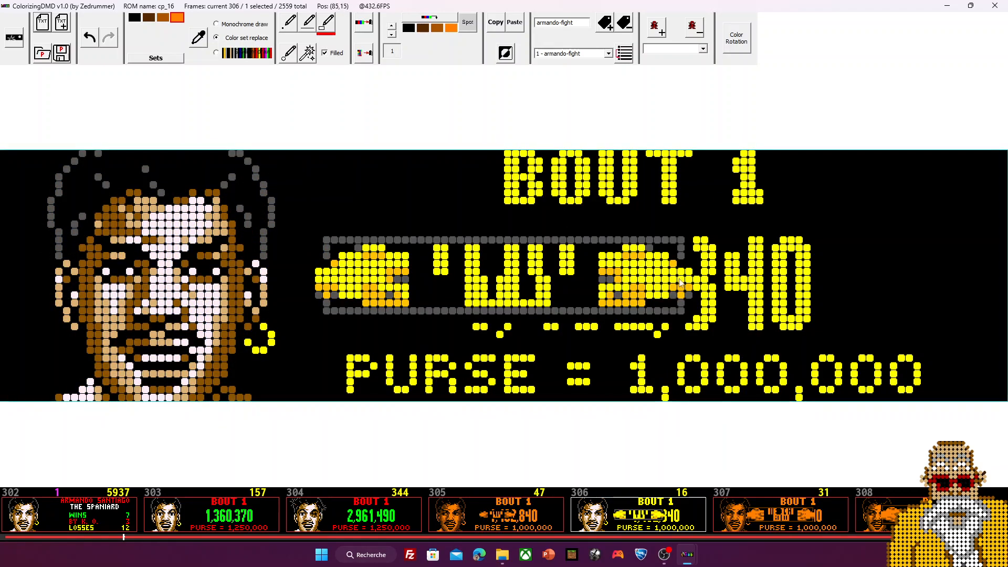
Step: Try alternative colours for the yellow palette entry, then compare with frame 303
click(178, 17)
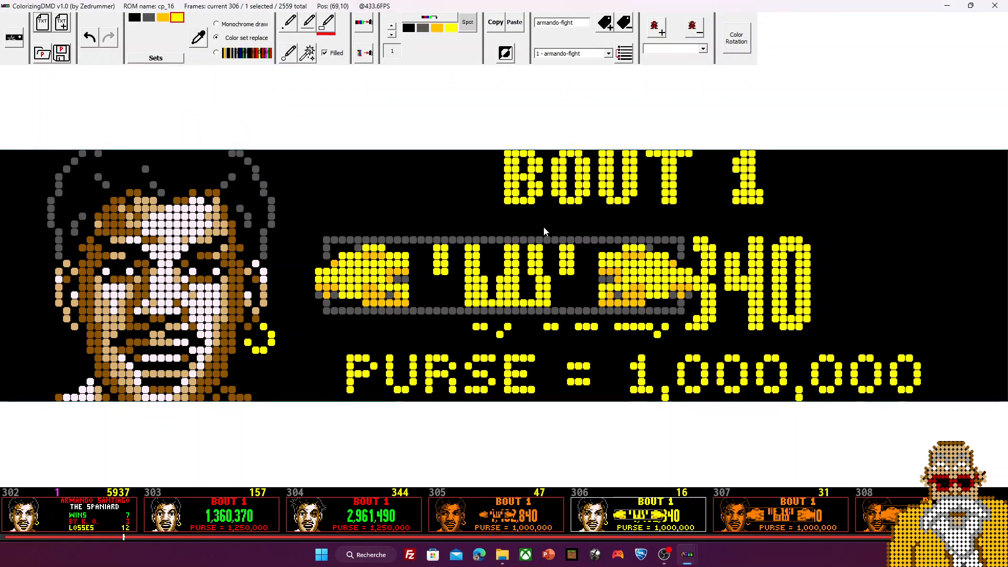
click(180, 19)
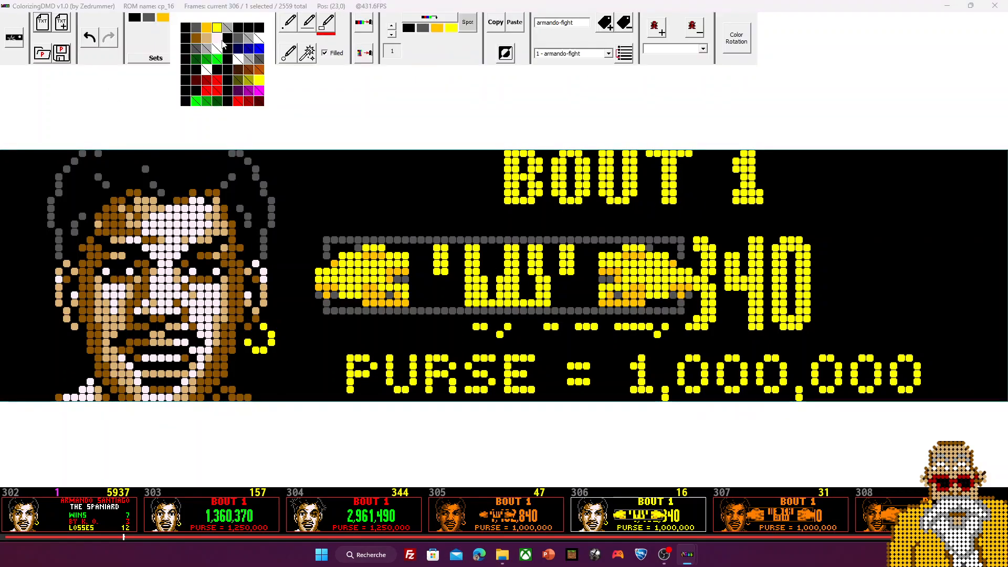
click(177, 17)
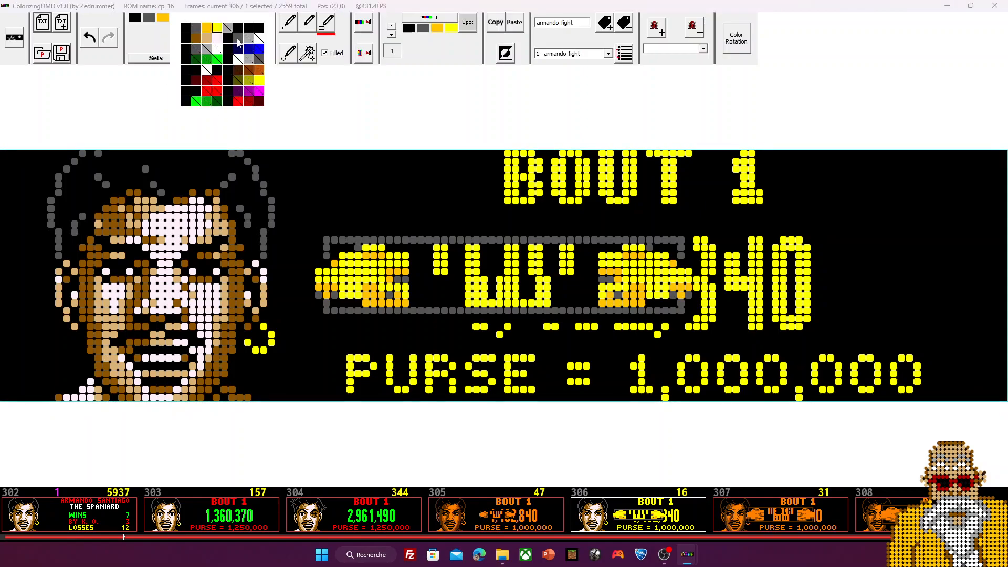
click(179, 18)
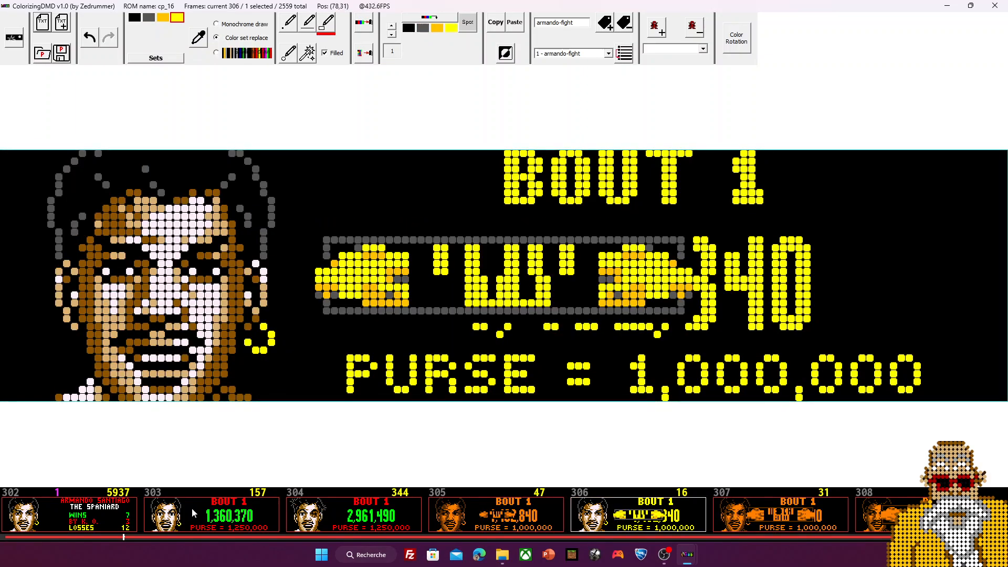
click(180, 521)
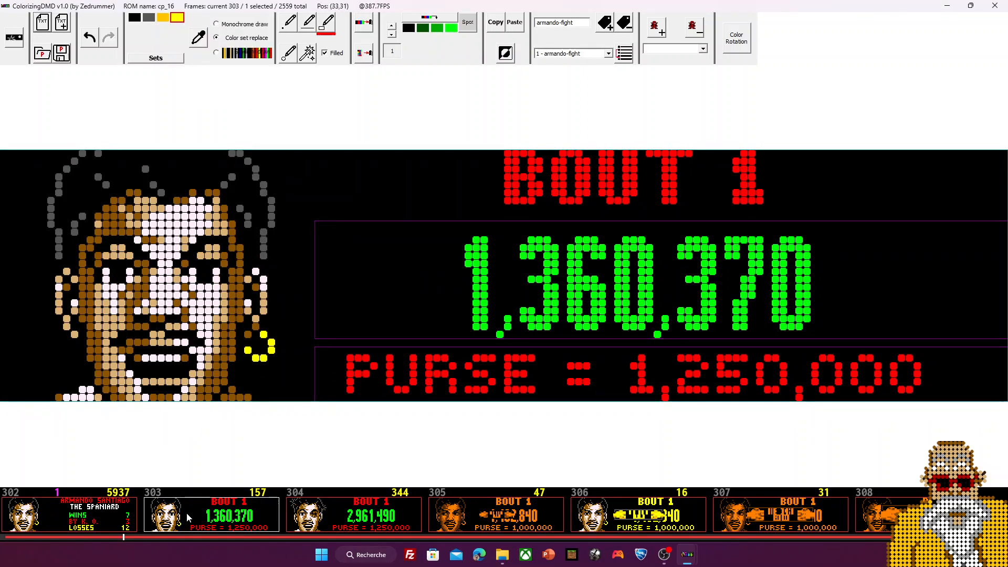
Step: Copy the gloves-and-score bar across the middle of frame 306 after glancing at frame 308
click(673, 509)
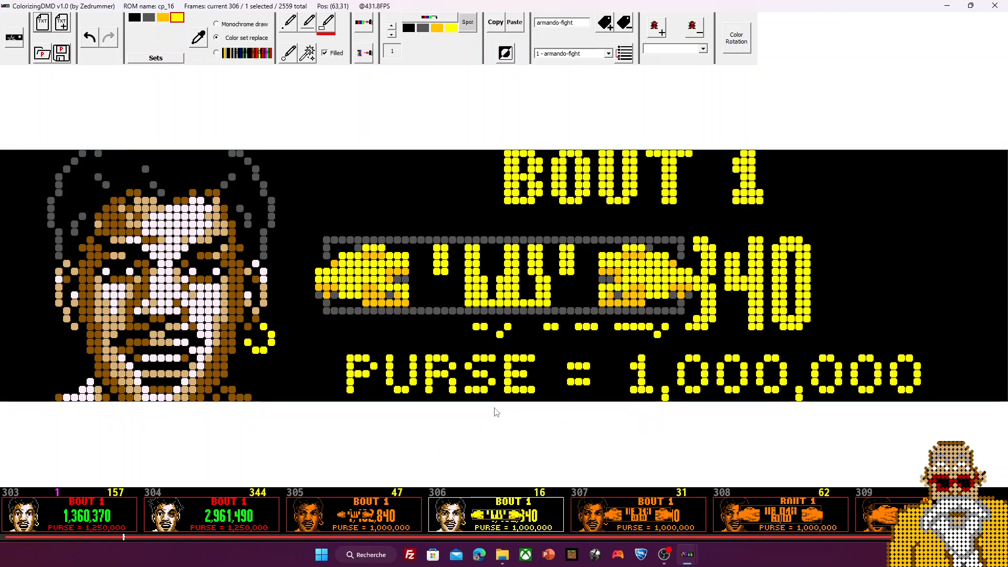
click(753, 514)
click(494, 525)
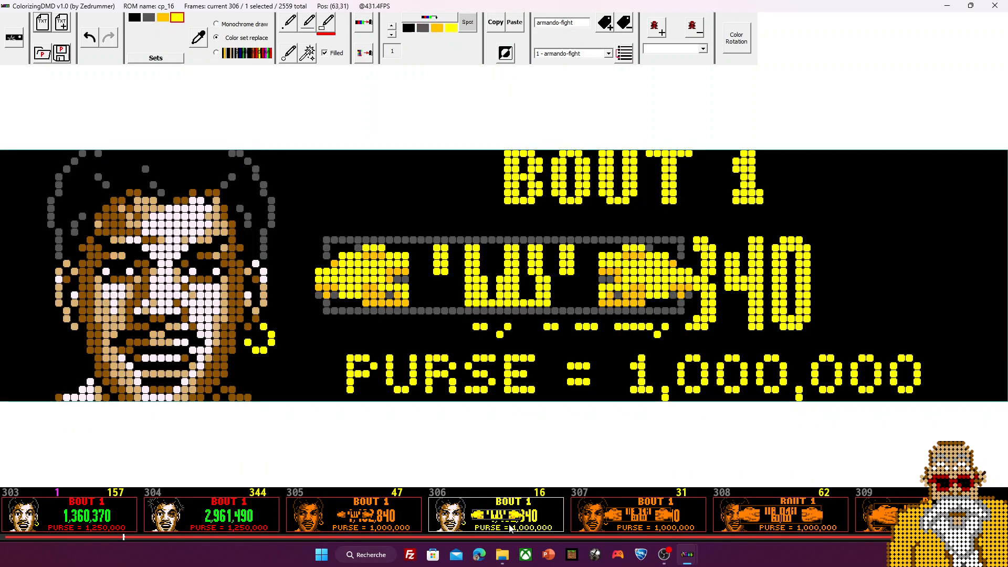
drag(316, 241, 691, 315)
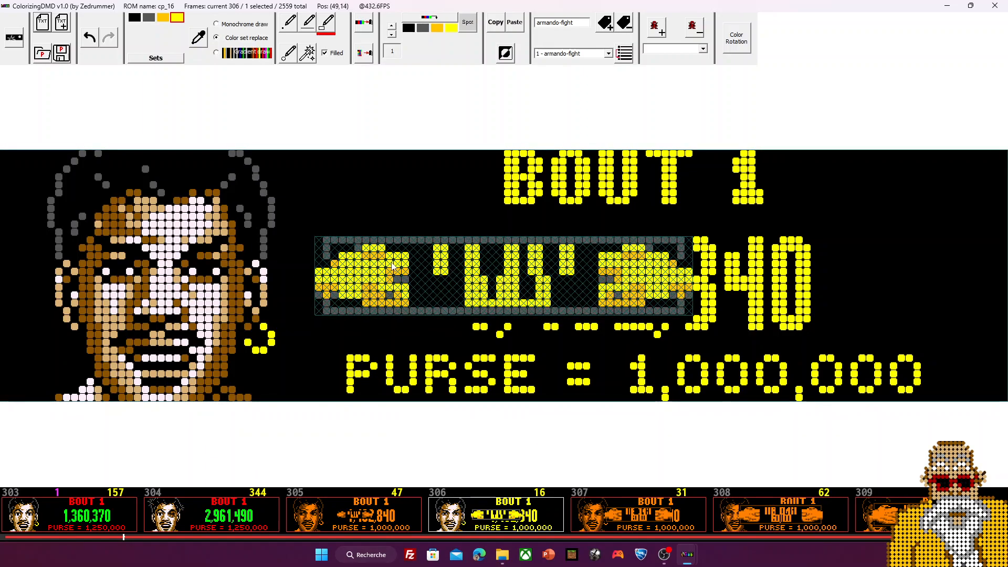
click(496, 22)
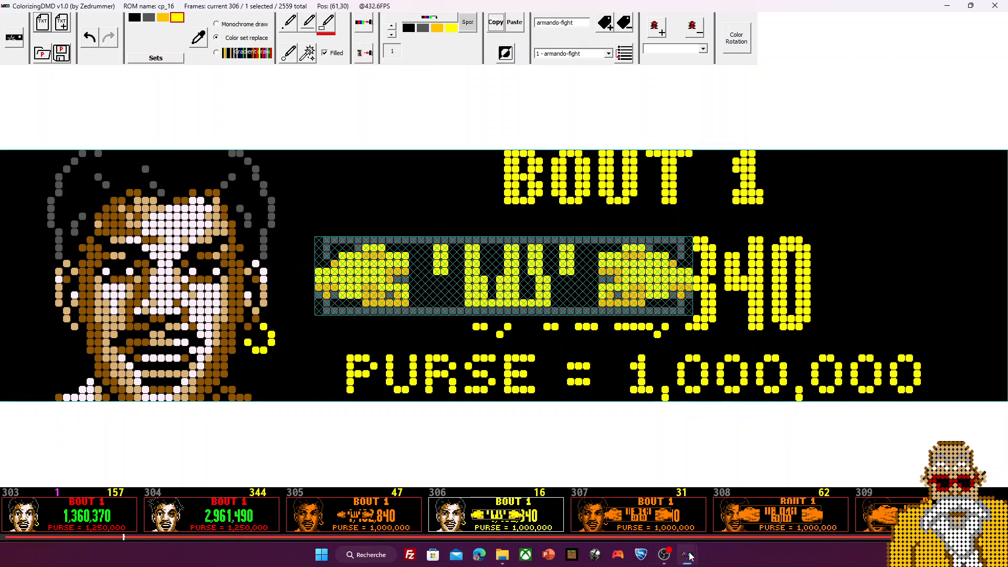
Step: Maximize the sprite editor, replace the name shot2 with jab-3, and add the sprite
mouse_move(689, 555)
click(756, 498)
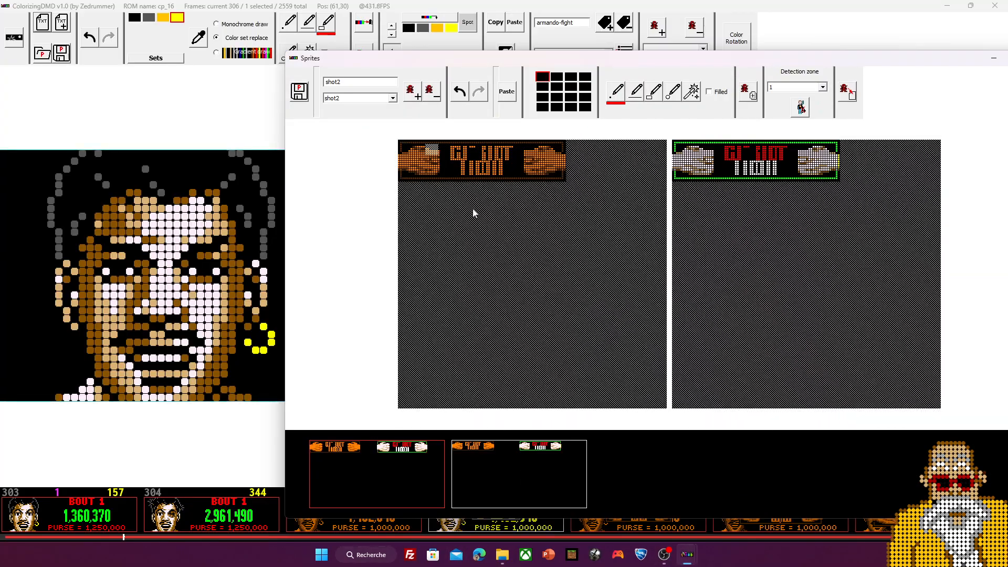
double_click(328, 58)
click(76, 28)
key(BackSpace)
key(BackSpace)
key(BackSpace)
key(BackSpace)
key(BackSpace)
text(jab-3)
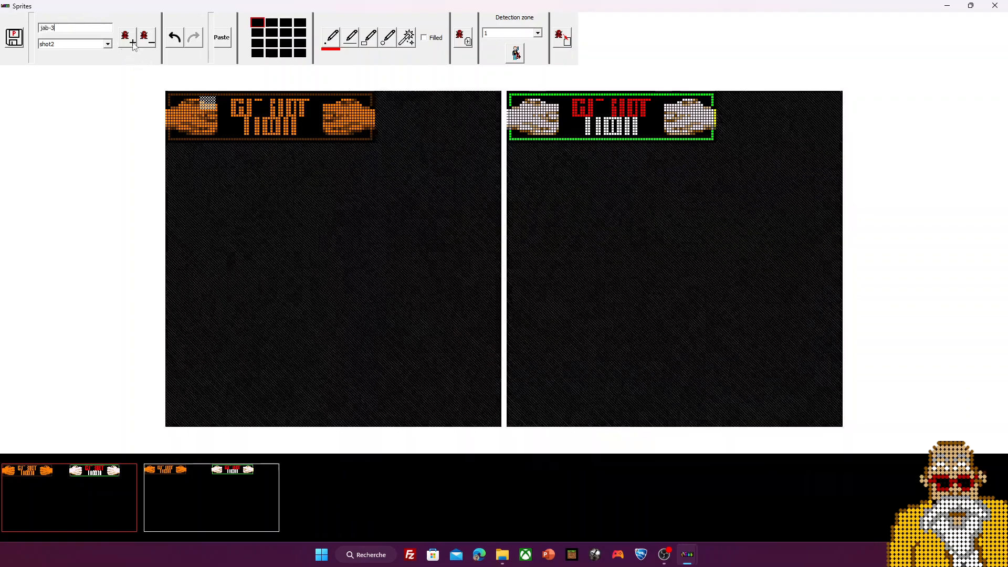
click(128, 38)
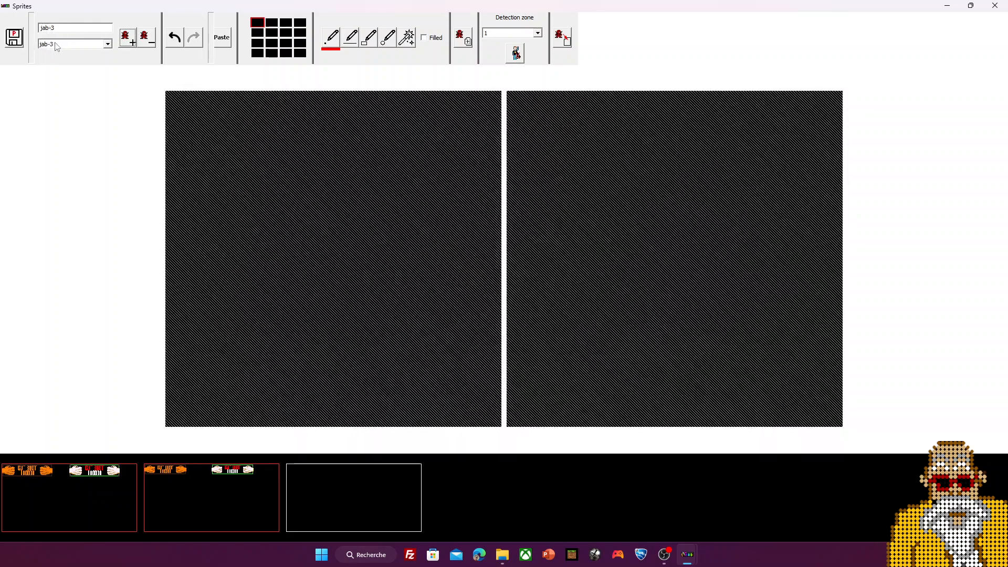
Step: Paste the captured fists-and-bars image into the jab-3 sprite after dismissing the Invalid selection warning
click(229, 134)
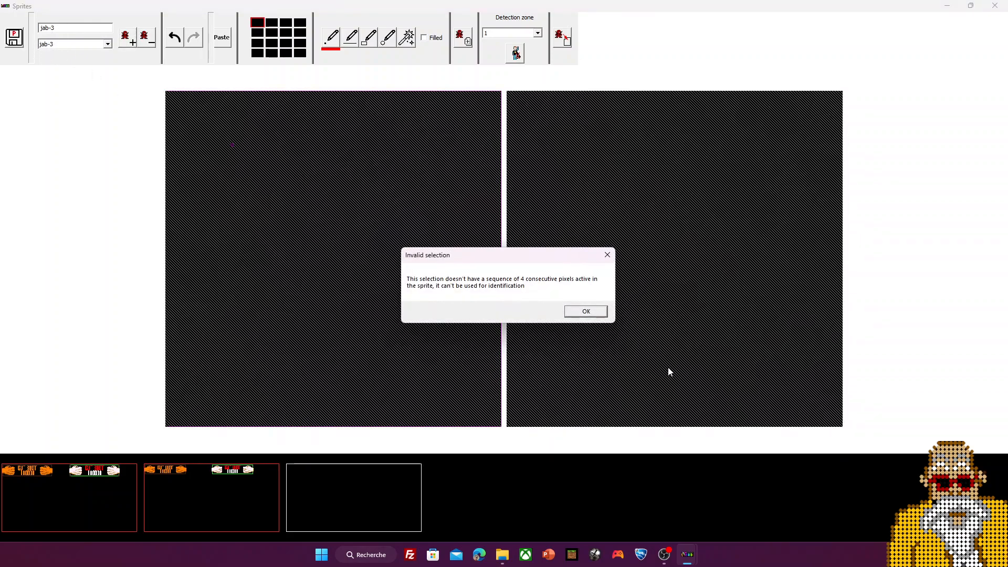
click(586, 312)
key(ctrl+v)
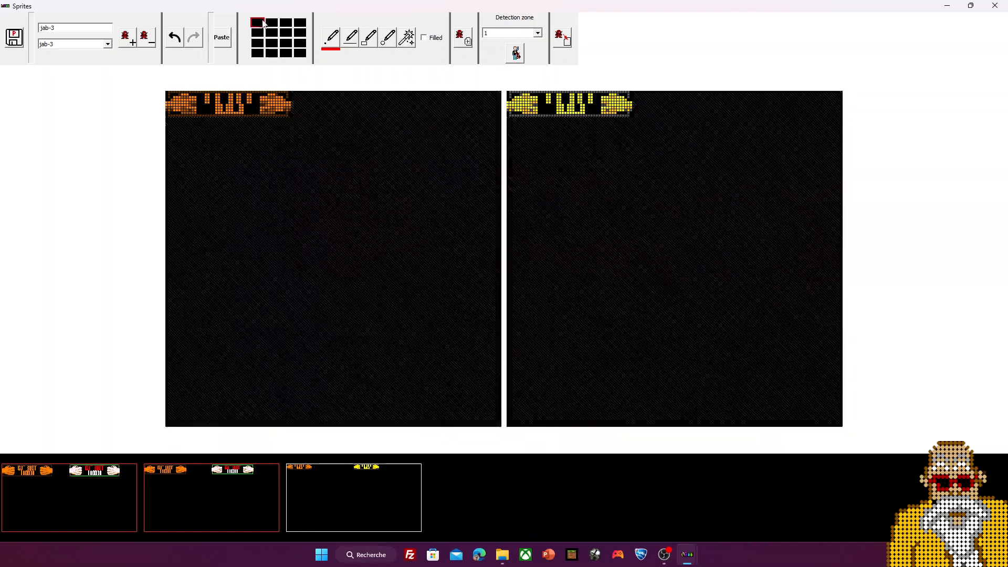
Step: Make the first swatch green and draw a green outline around the jab-3 sprite's top, right and bottom edges
click(279, 37)
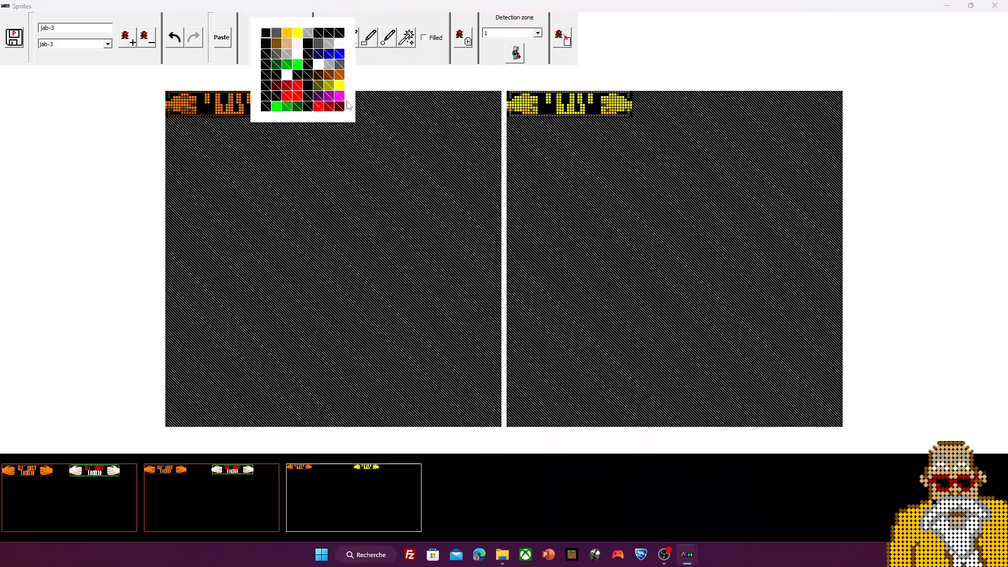
click(341, 106)
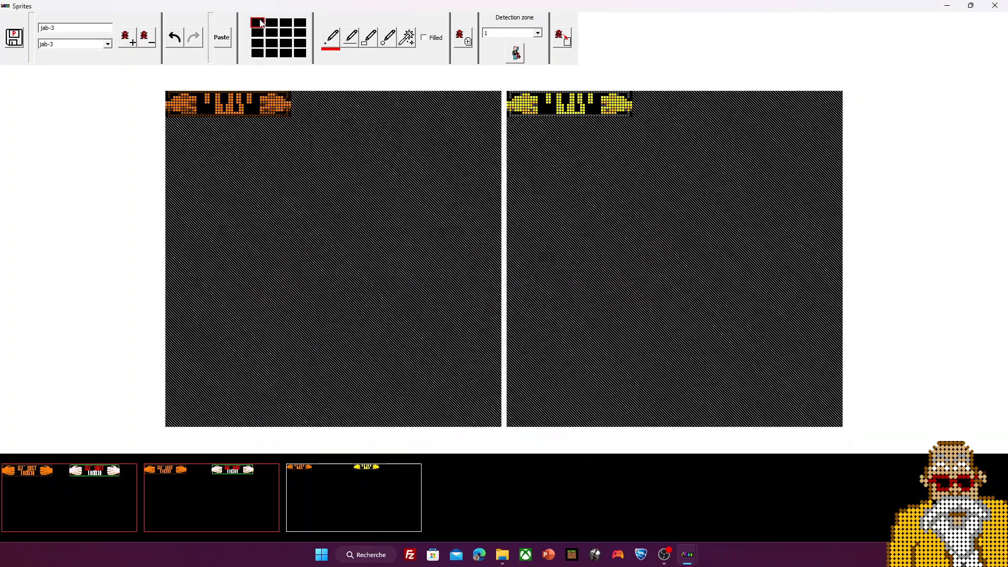
click(261, 23)
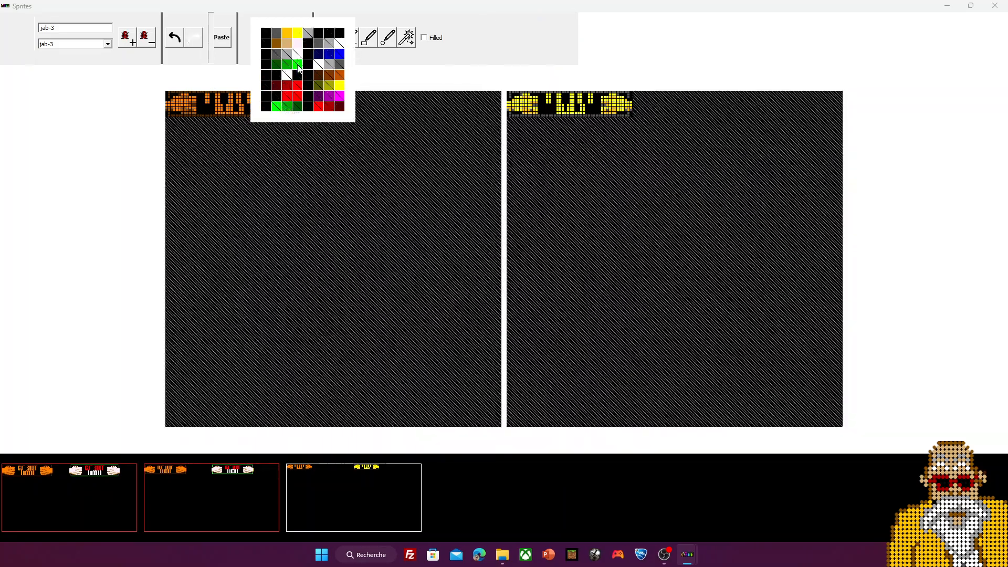
click(298, 66)
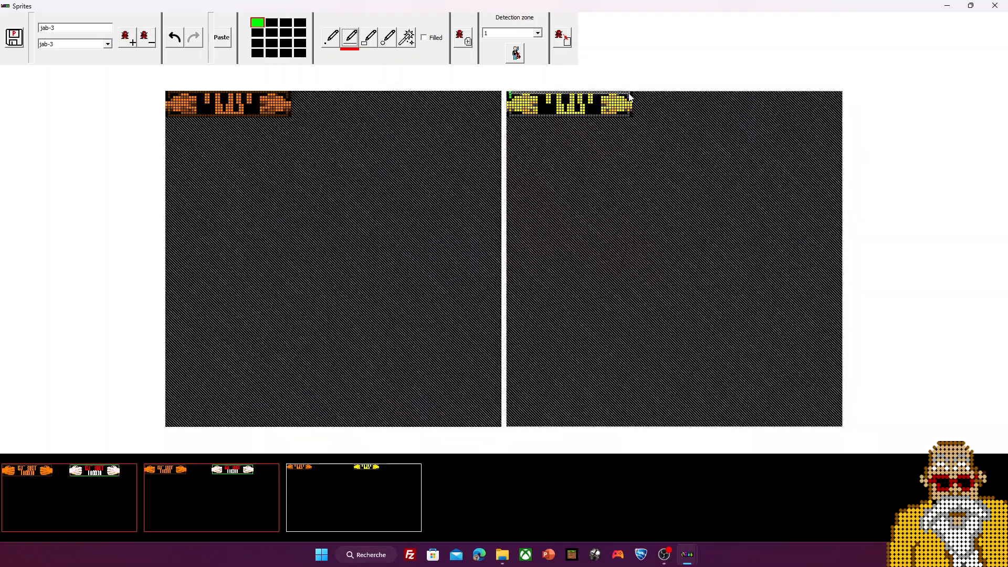
click(630, 96)
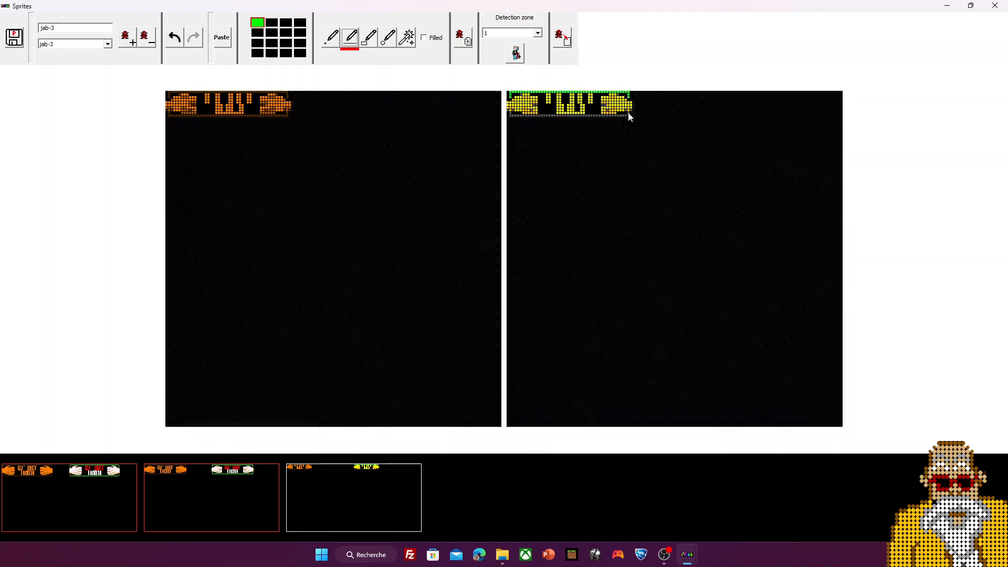
click(628, 114)
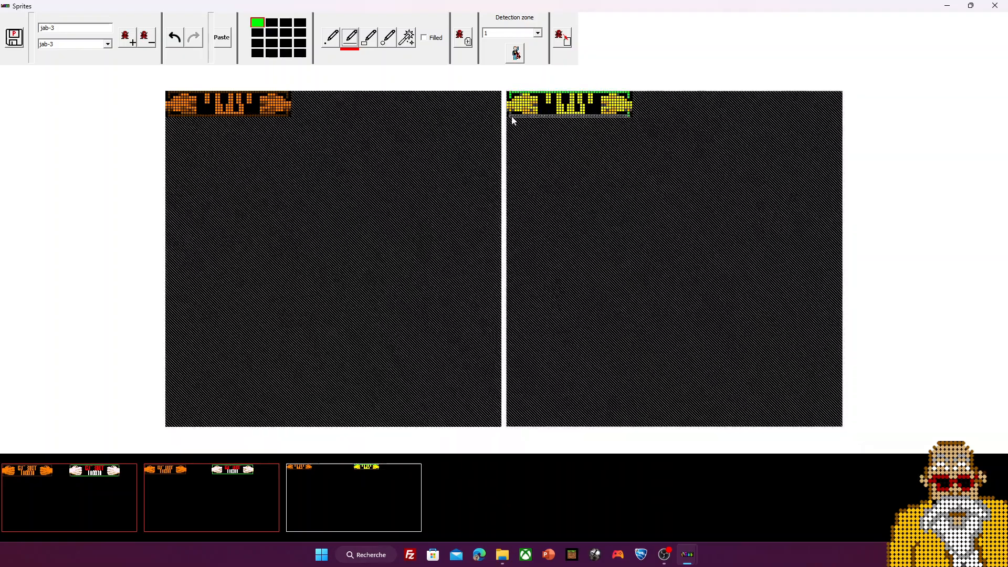
click(512, 117)
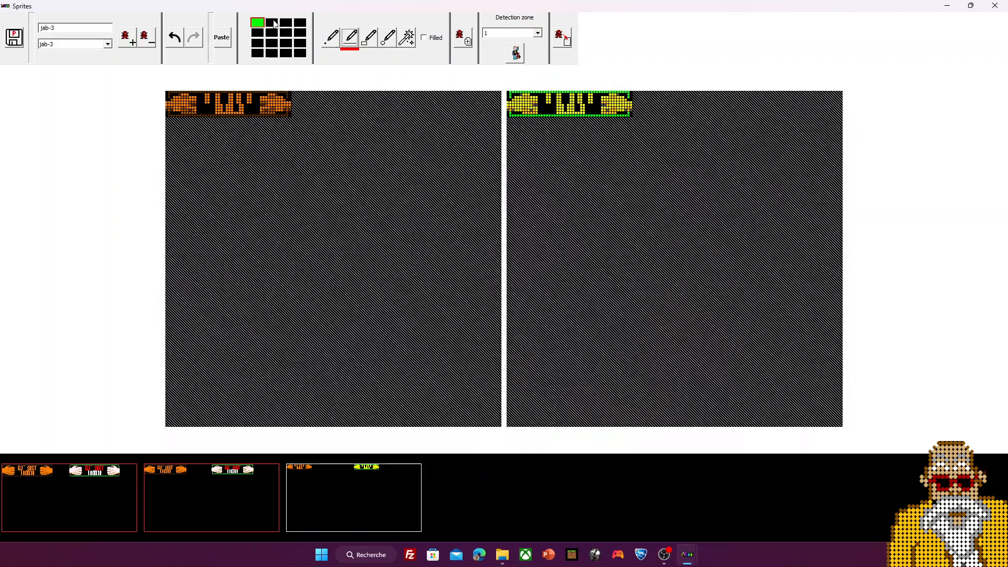
Step: Set the first four swatches to black, brown, tan and white
right_click(272, 23)
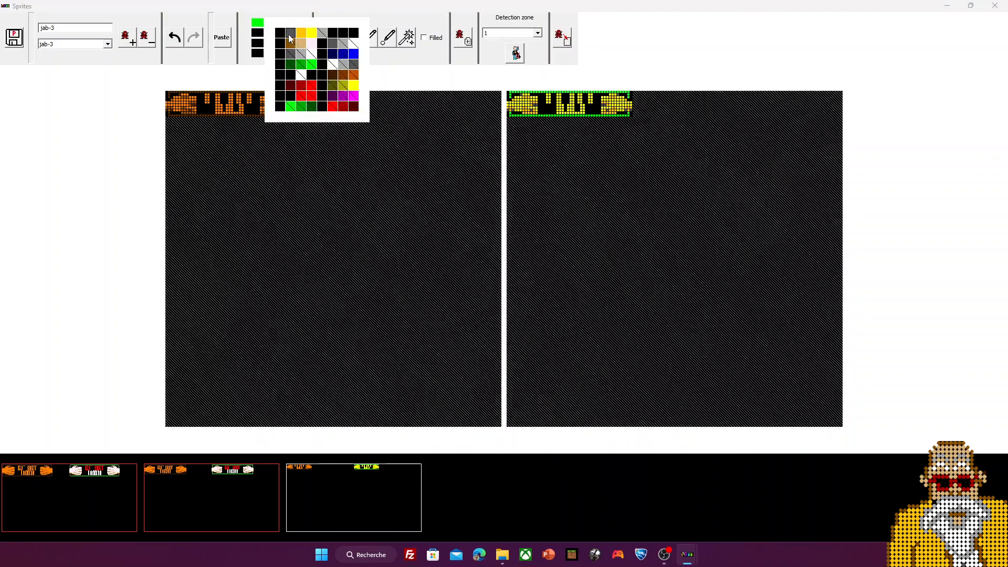
click(309, 62)
right_click(299, 23)
click(310, 33)
right_click(285, 23)
click(313, 43)
right_click(271, 23)
click(290, 43)
right_click(257, 23)
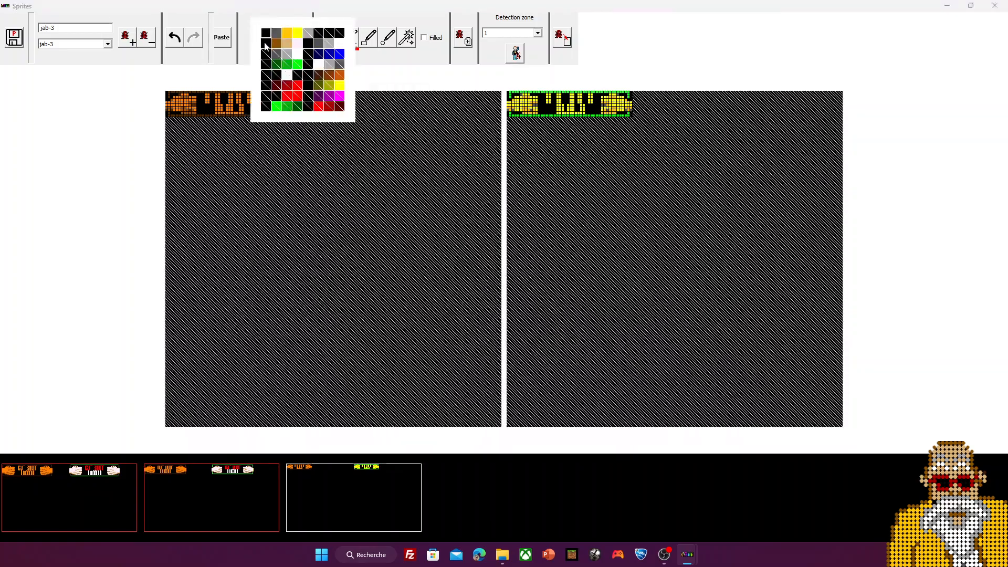
click(266, 43)
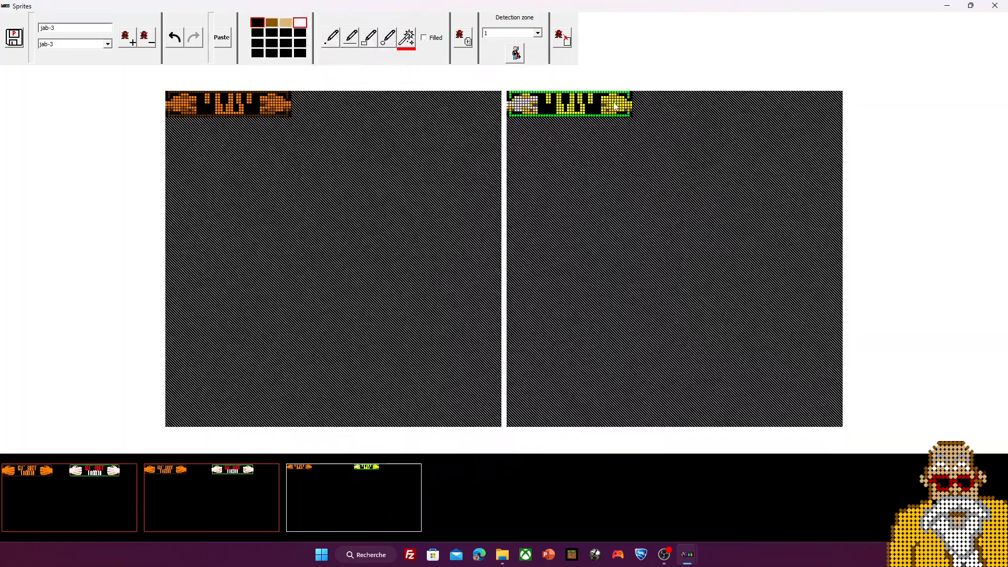
Step: Undo a mistaken fist fill, then fill the four yellow bars of jab-3's colourised copy with white
click(609, 105)
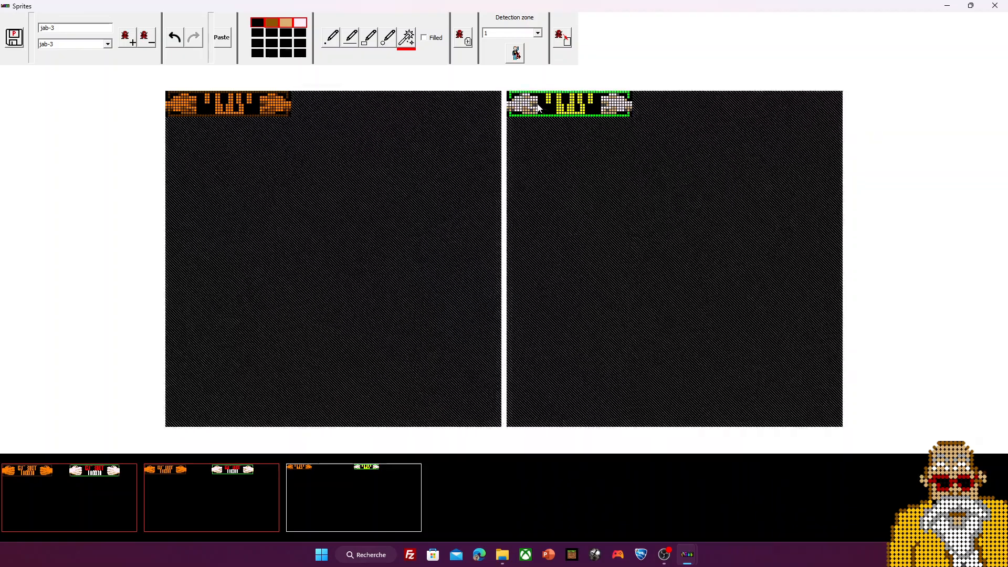
key(ctrl+z)
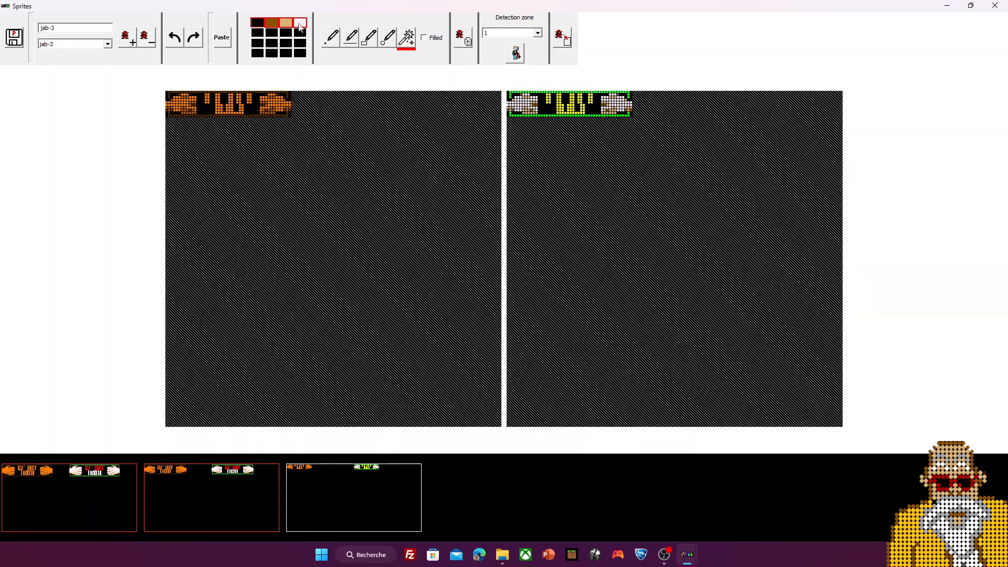
click(300, 23)
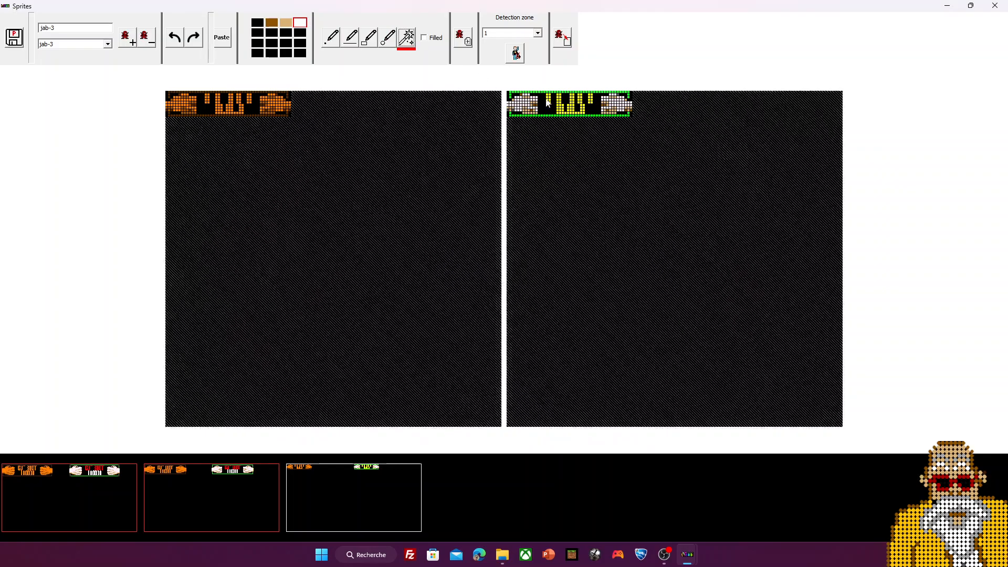
click(548, 98)
click(559, 101)
click(571, 99)
click(590, 98)
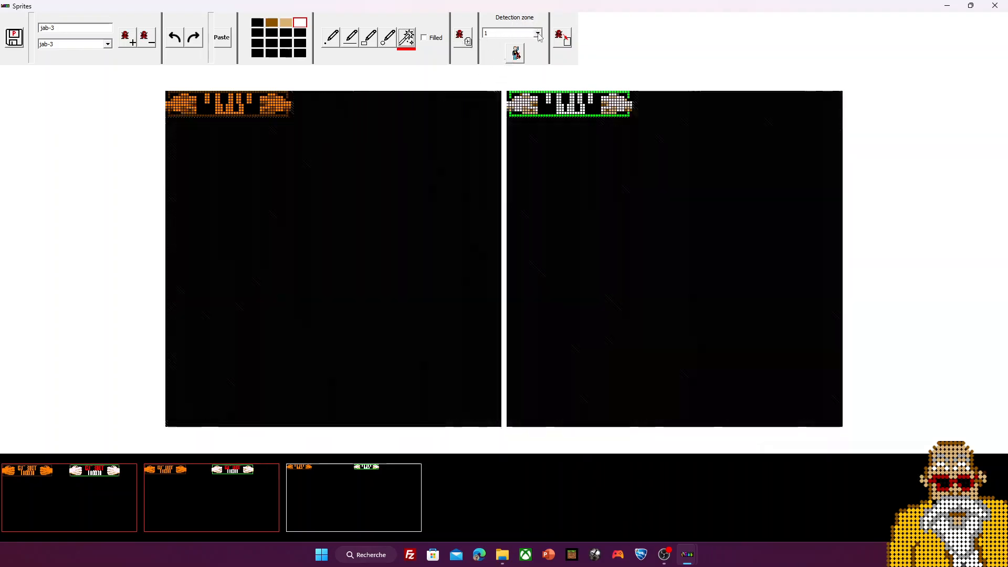
click(538, 34)
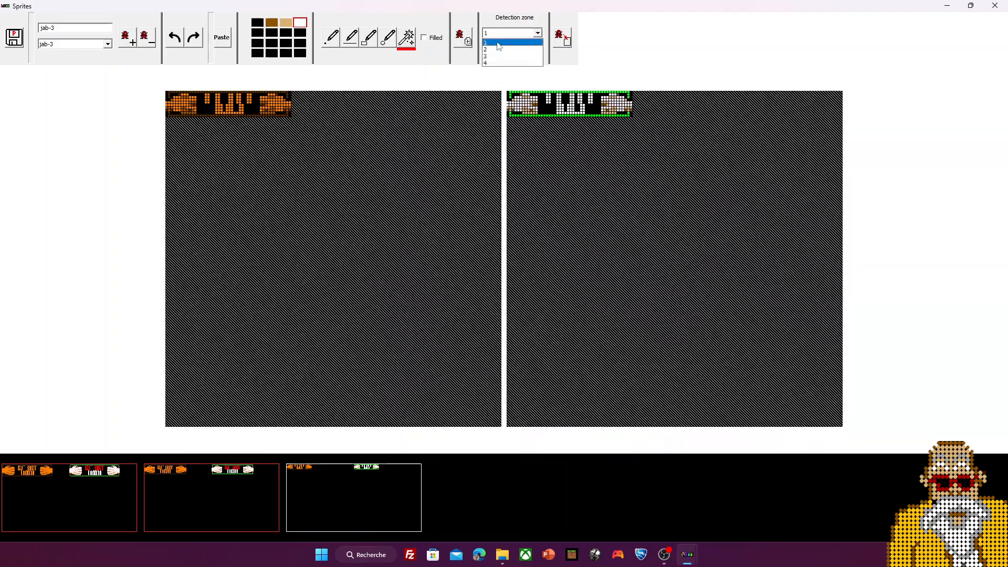
Step: Set the jab-3 sprite's detection zone to 1
click(498, 46)
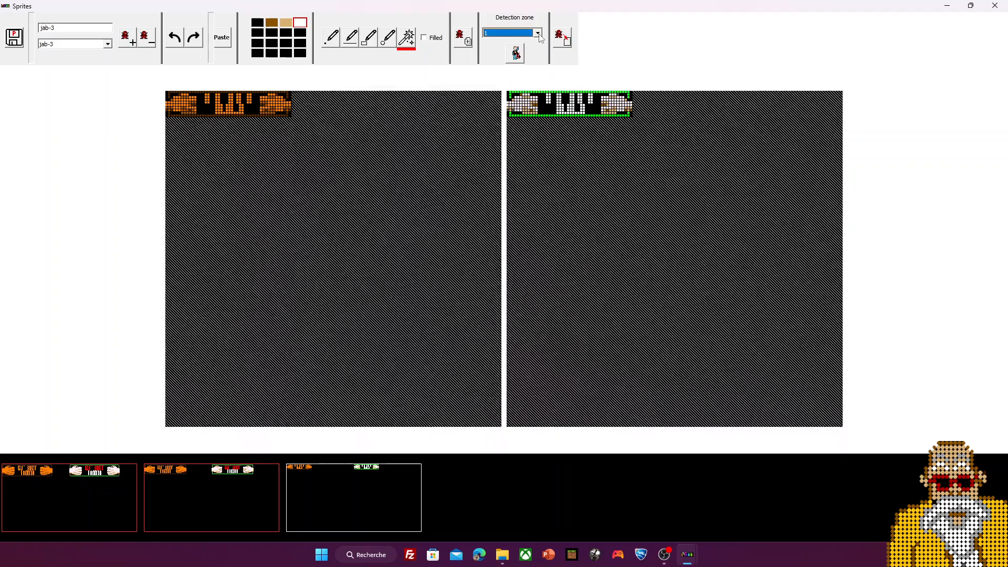
click(539, 35)
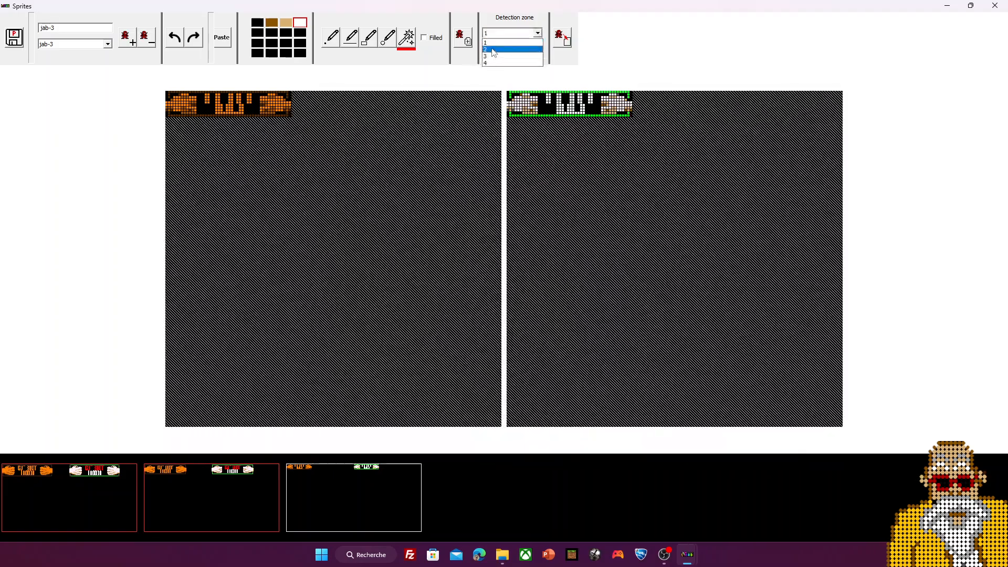
click(493, 51)
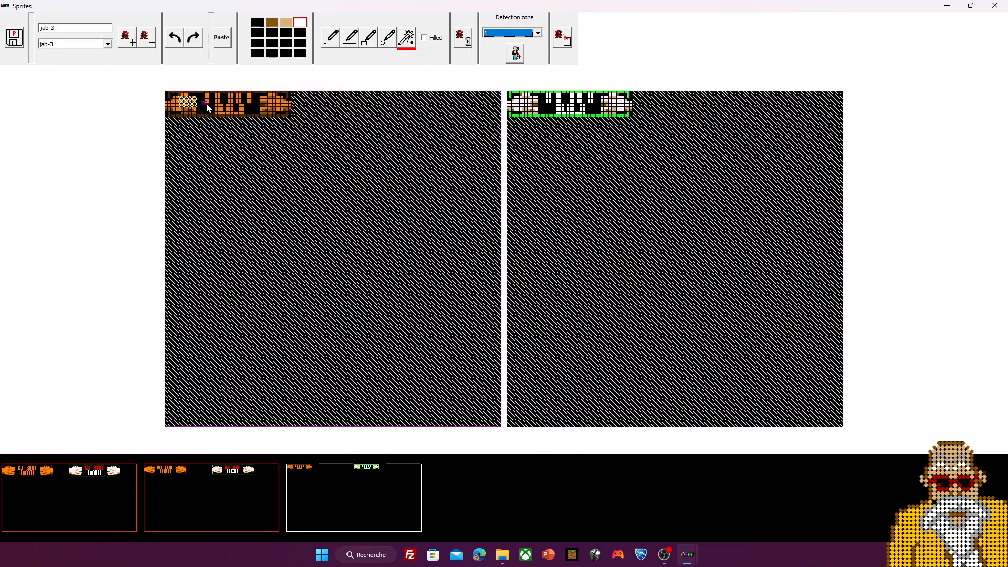
click(206, 103)
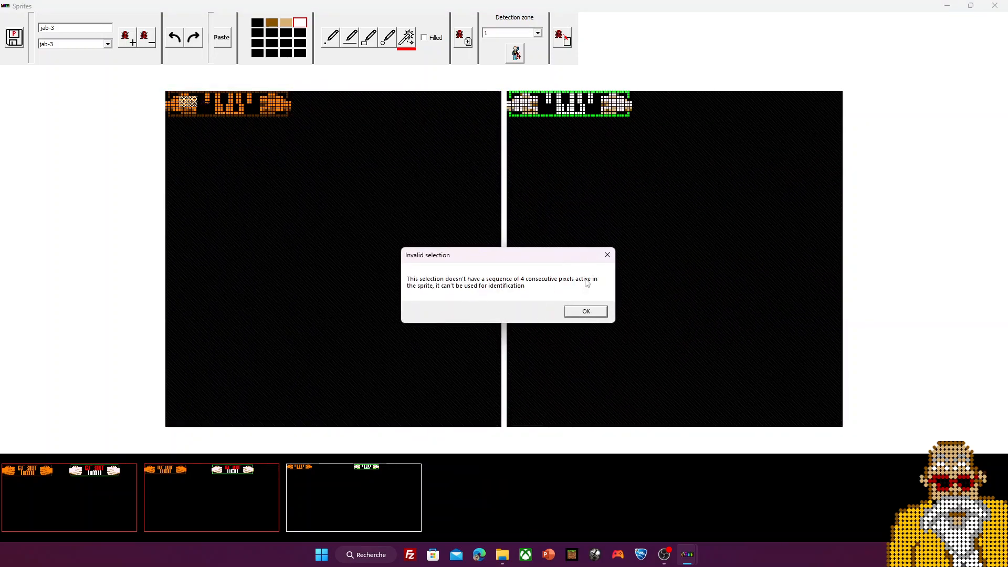
click(594, 314)
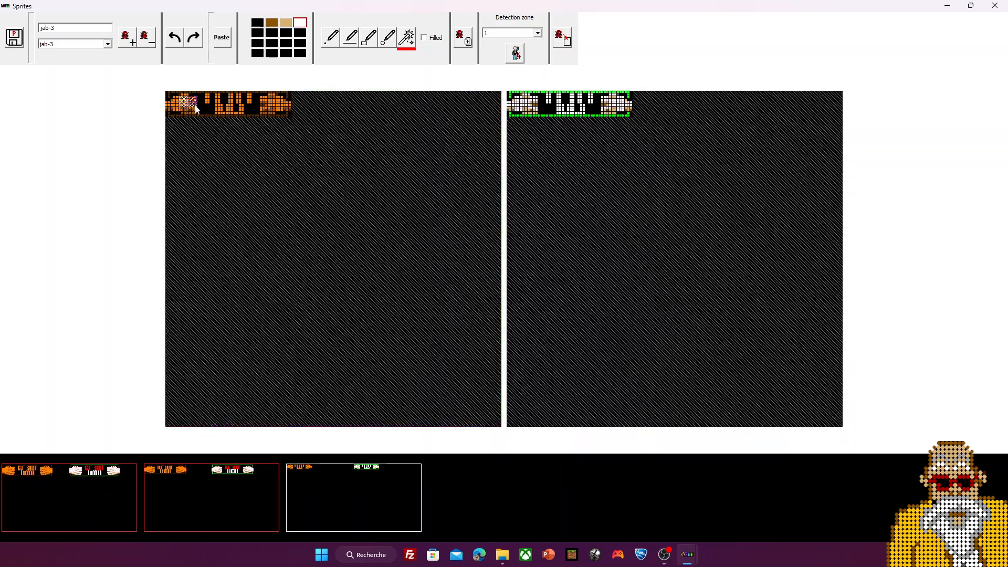
click(200, 108)
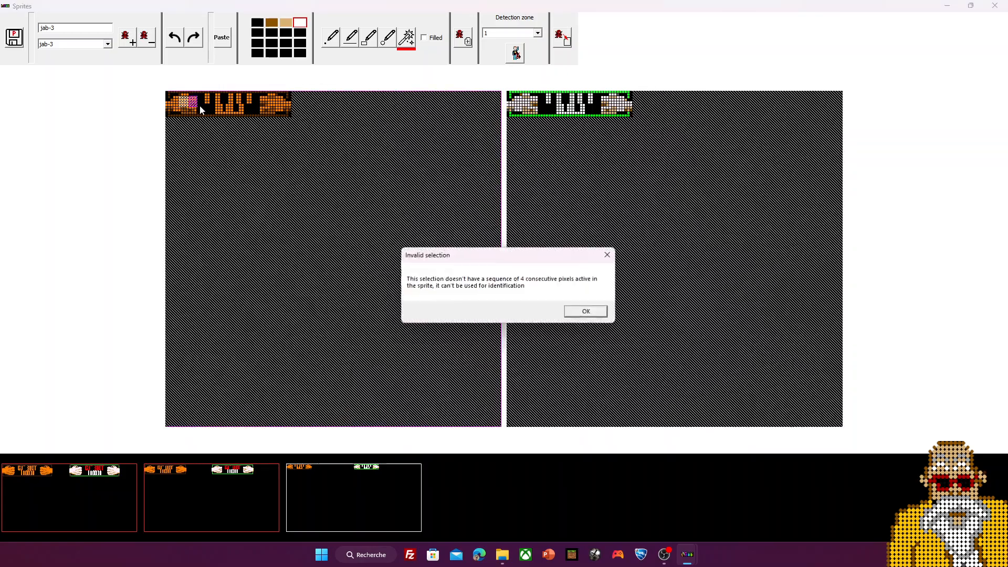
click(586, 311)
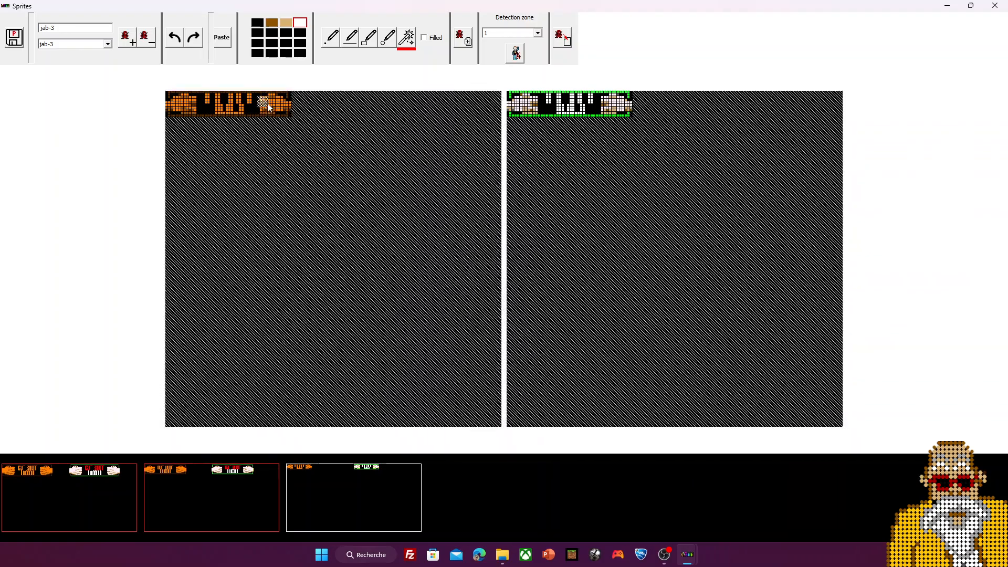
click(268, 106)
click(585, 310)
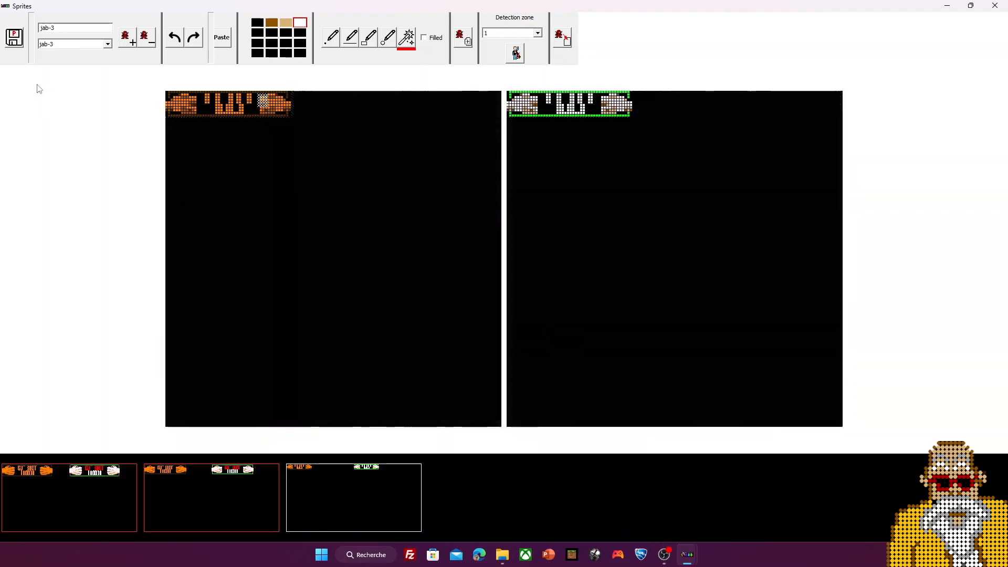
click(15, 39)
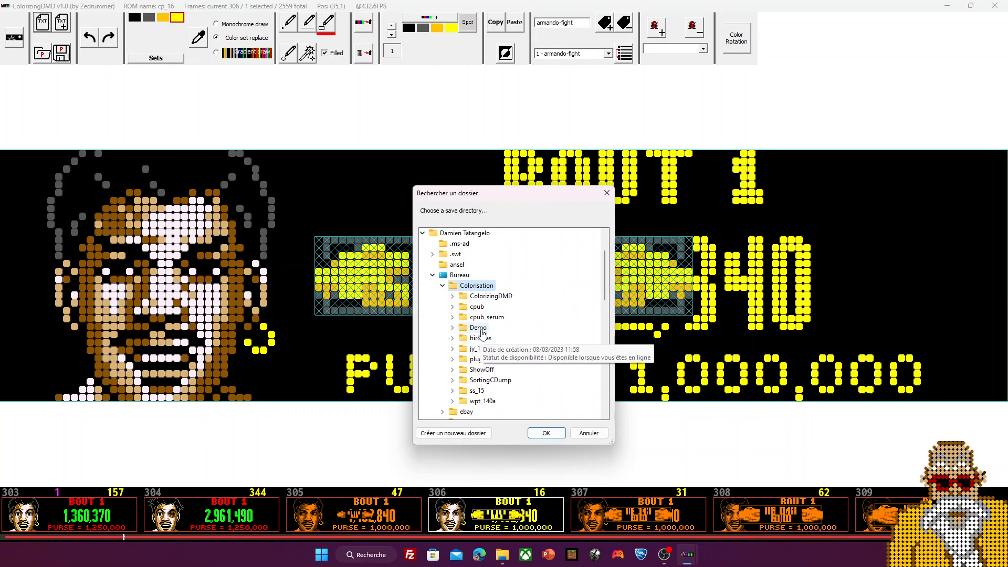
Step: Close the save-directory prompt, leaving the main editor on frame 306
click(549, 435)
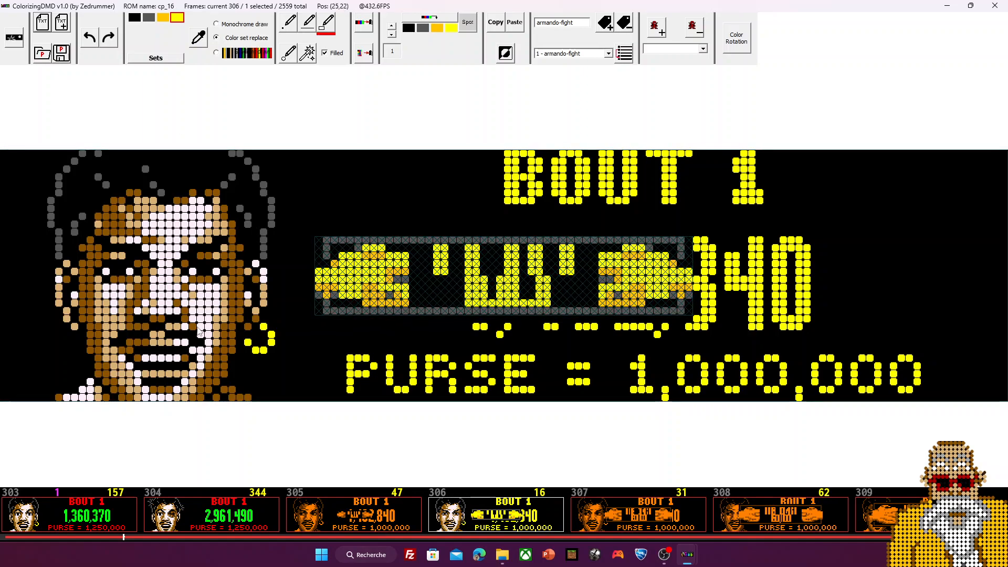
scroll(447, 493, up, 2)
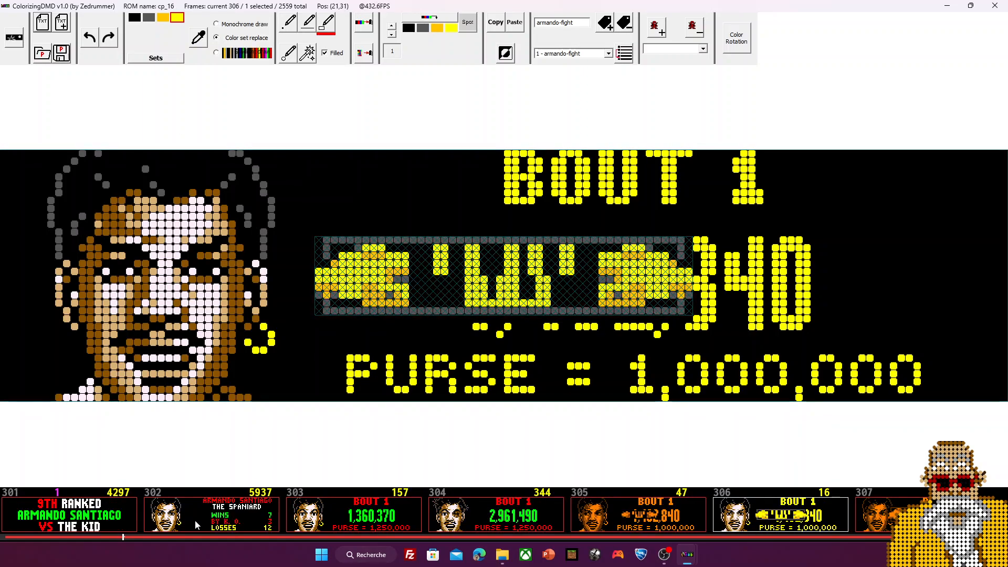
click(192, 525)
click(357, 528)
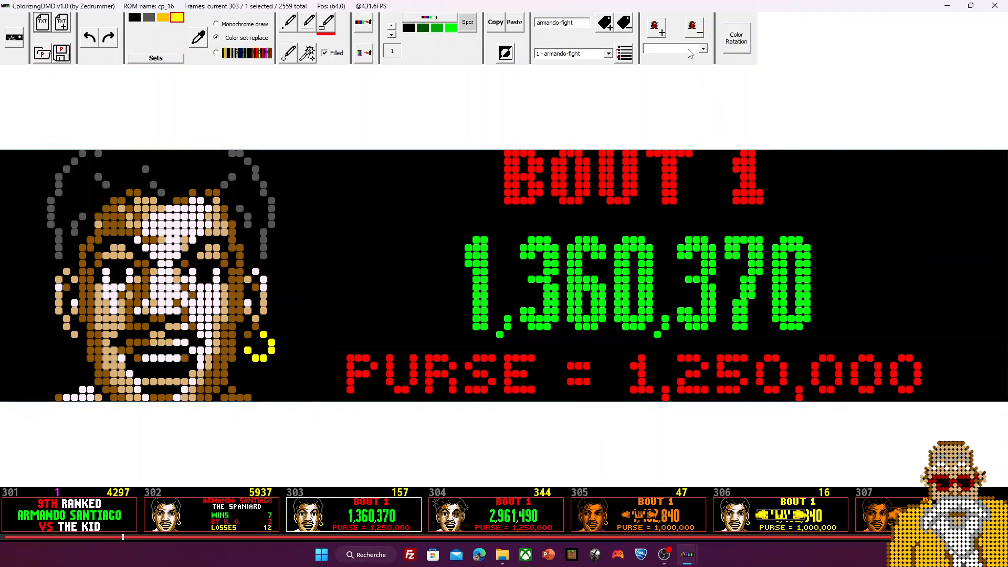
click(675, 49)
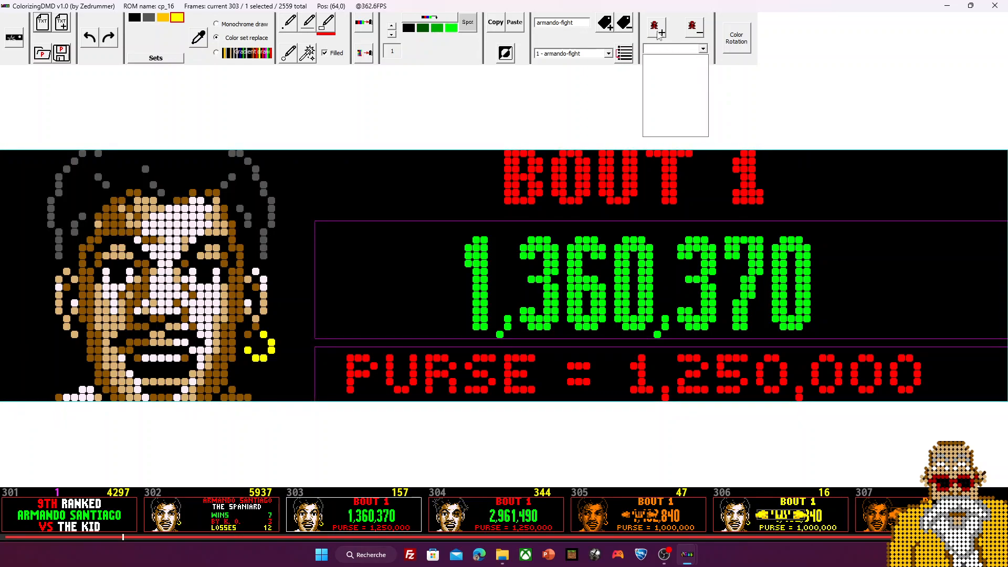
click(740, 75)
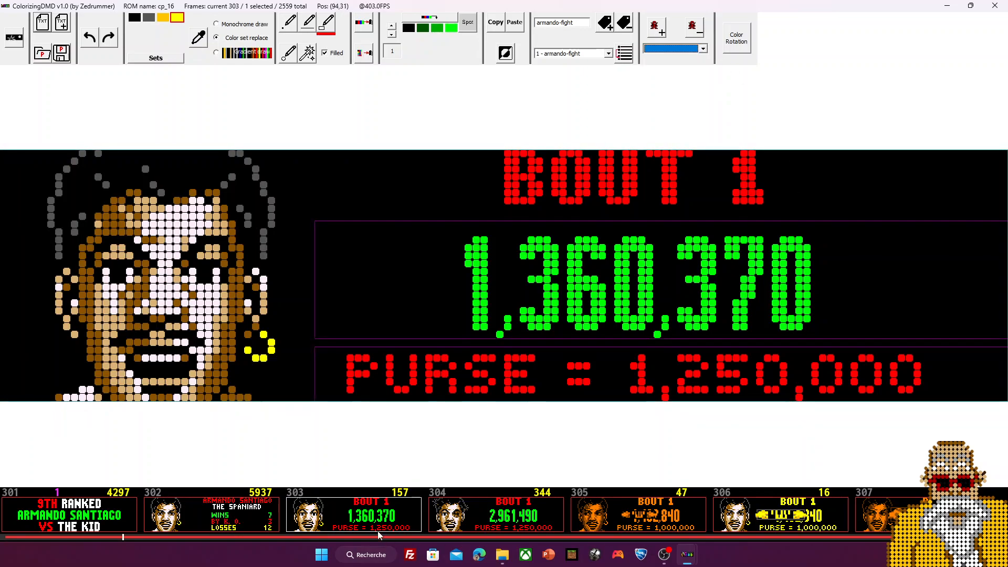
Step: Snap the Sprites window to the right half and the main editor left, then maximize the main editor
mouse_move(685, 553)
click(776, 501)
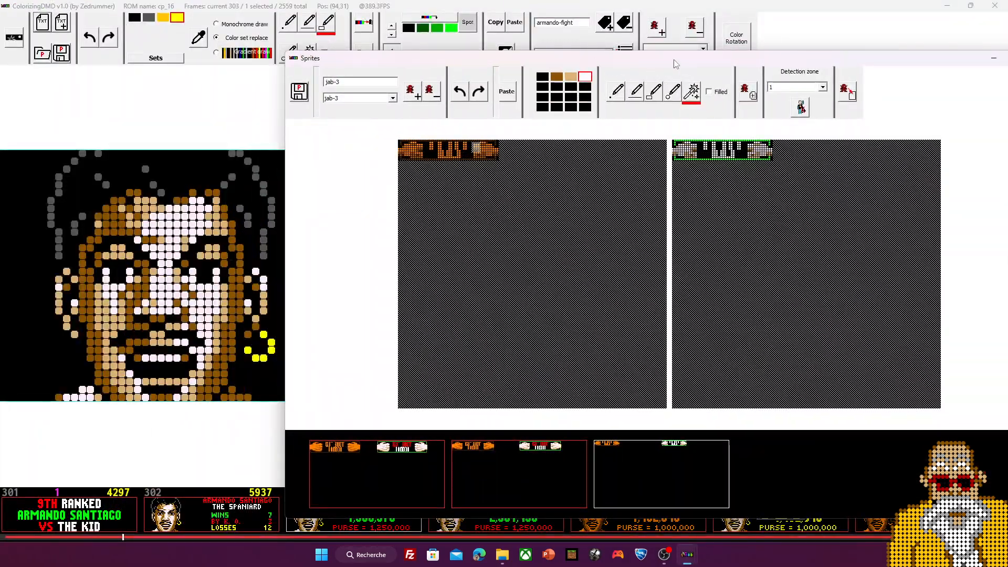
drag(671, 59, 790, 59)
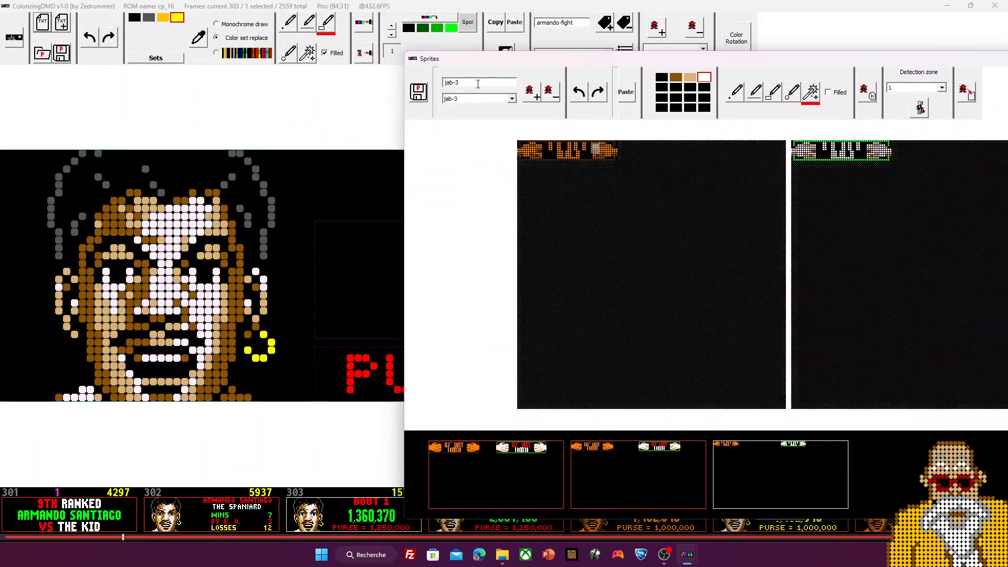
drag(829, 59, 1007, 61)
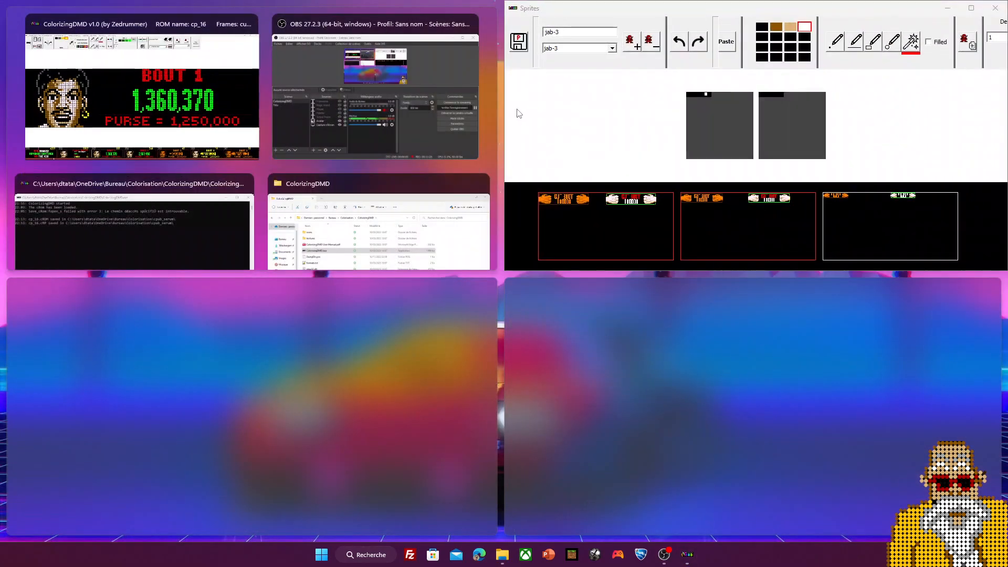
drag(647, 11, 1007, 84)
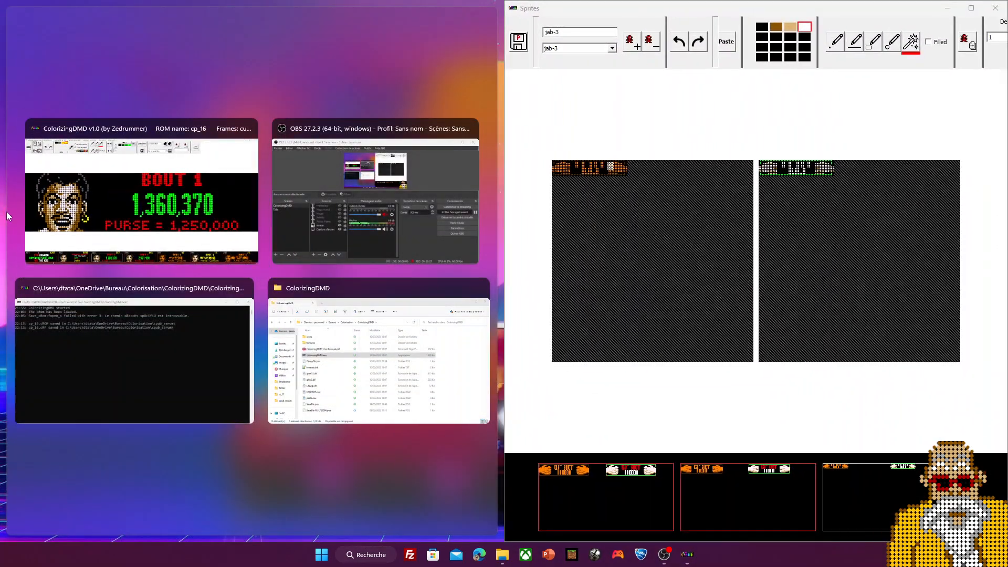
click(207, 227)
drag(462, 10, 0, 206)
click(722, 216)
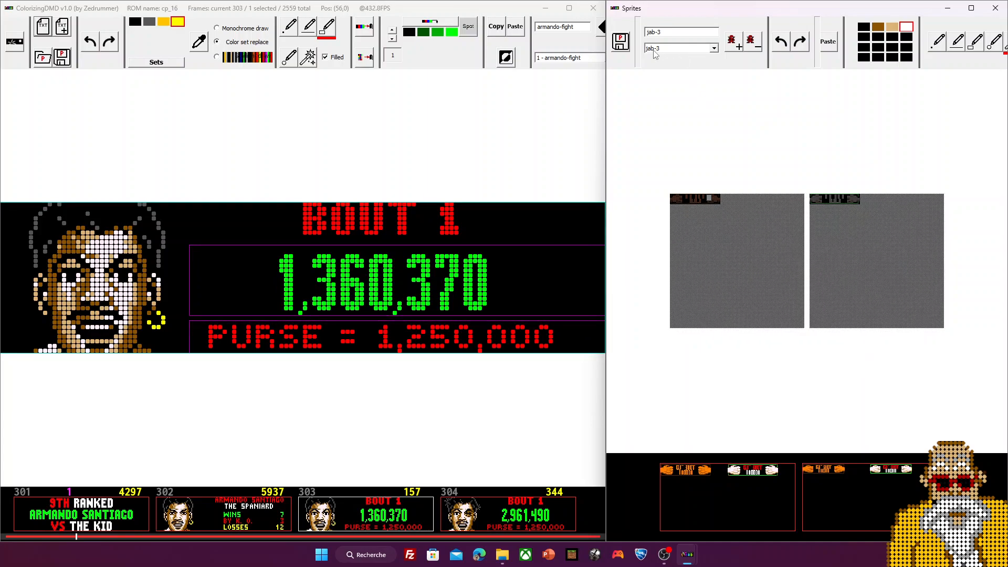
click(531, 108)
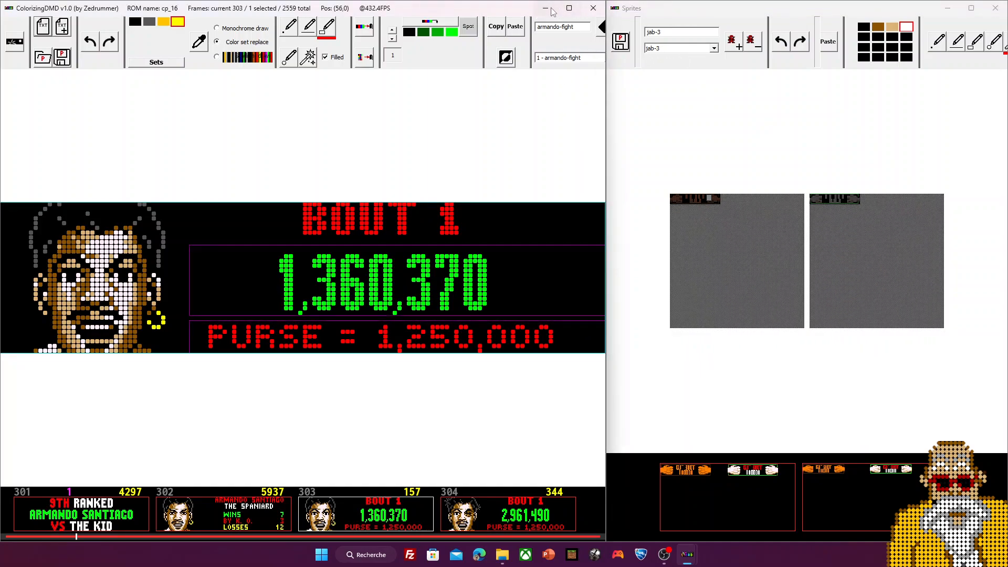
click(569, 7)
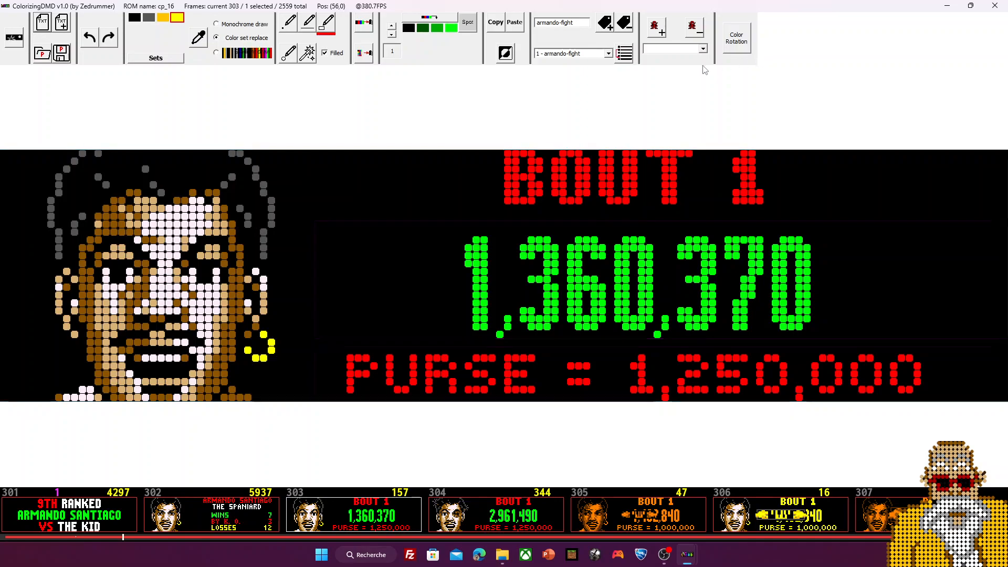
Step: Add jab-3 to frame 303's sprite list so it appears as entry 2 - jab-3
click(703, 49)
click(703, 48)
click(661, 28)
click(703, 49)
click(703, 49)
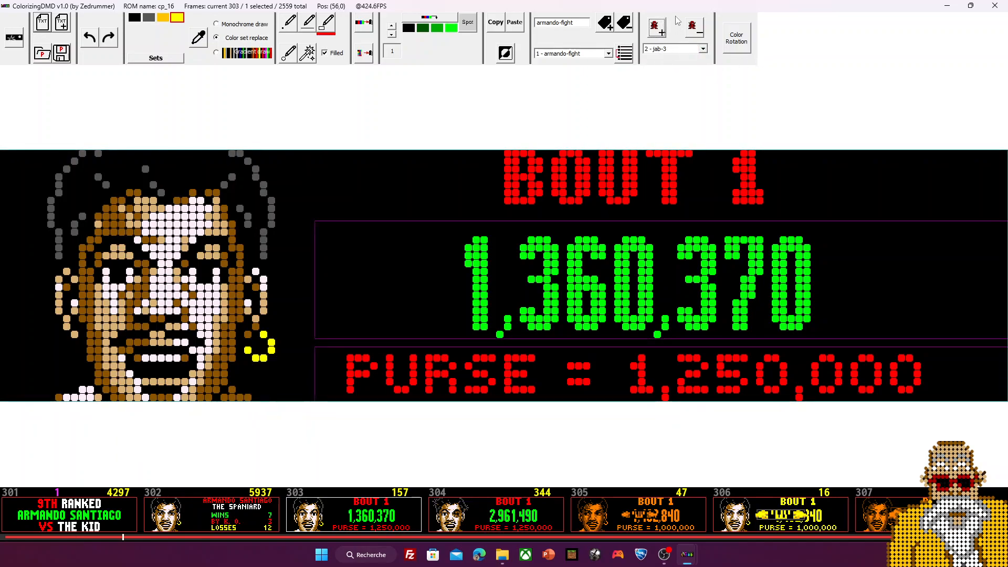
click(704, 50)
click(684, 59)
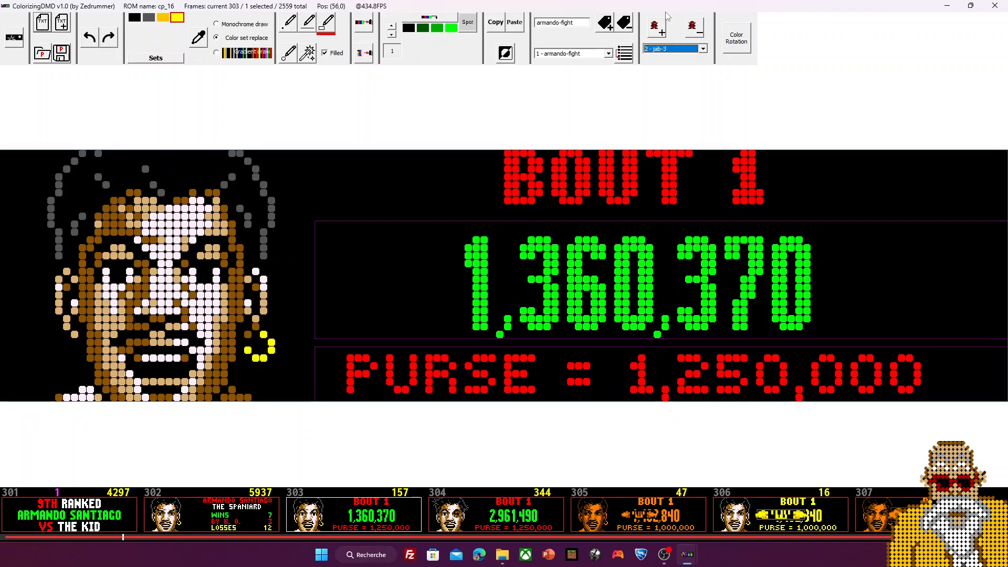
Step: Restore the main editor and resize it to sit beside the Sprites window
double_click(925, 17)
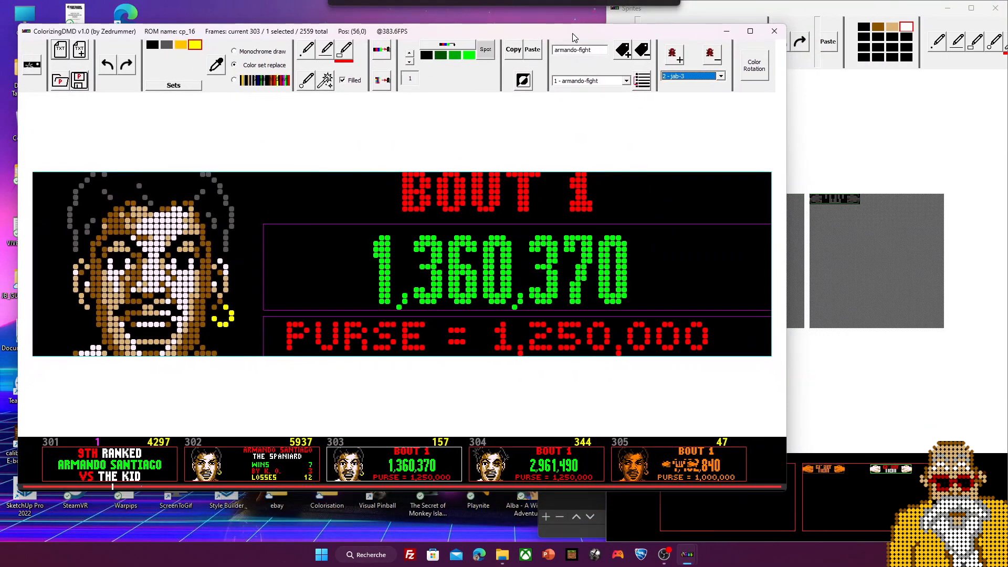
drag(573, 34, 556, 18)
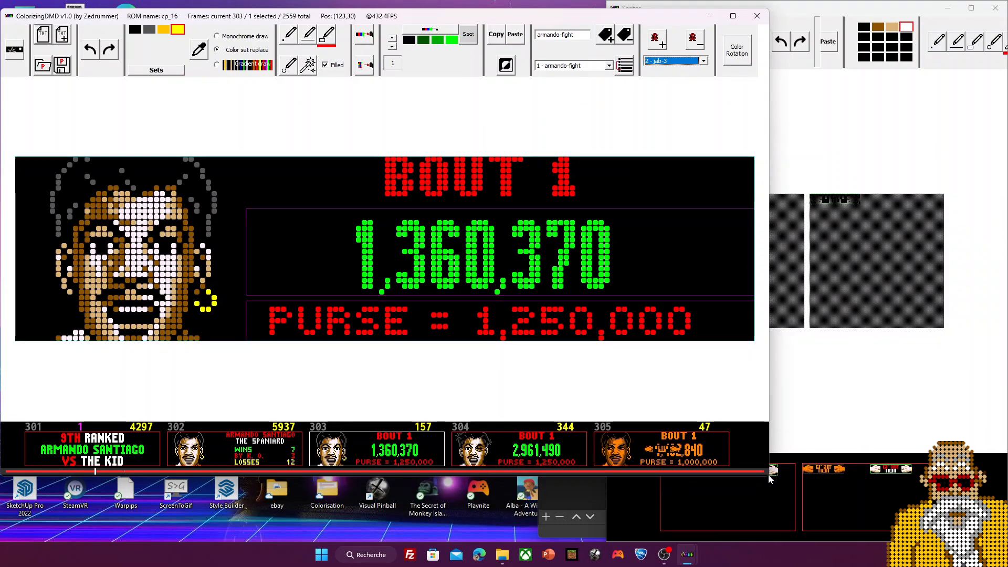
drag(769, 475, 605, 542)
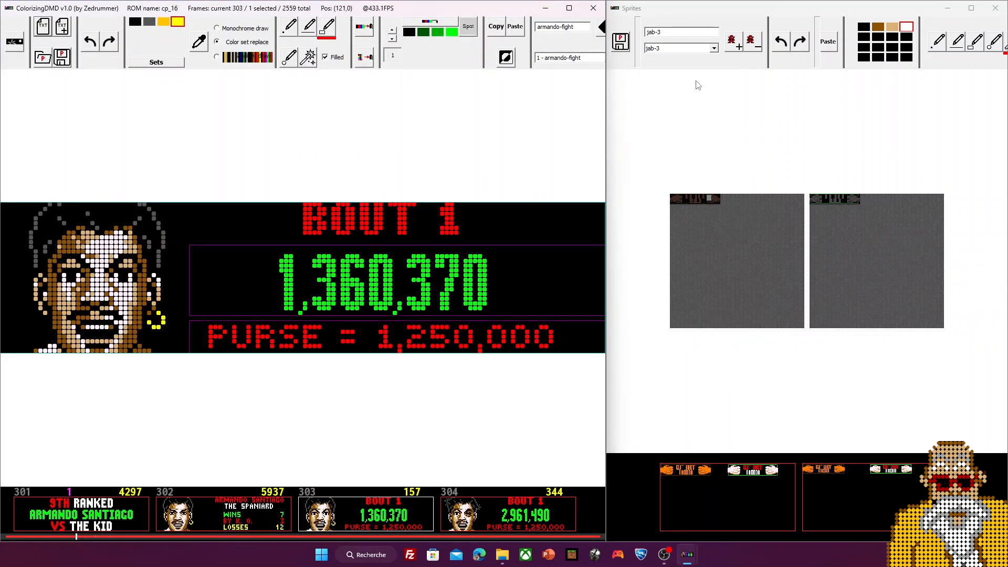
Step: Load shot2 in the Sprites editor's sprite list and maximize the main editor again
click(714, 48)
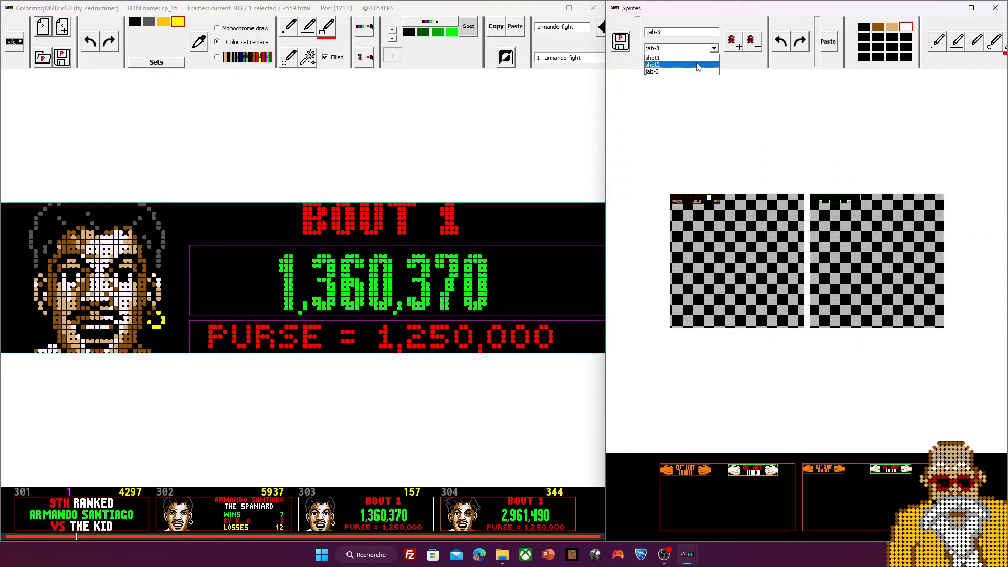
click(683, 64)
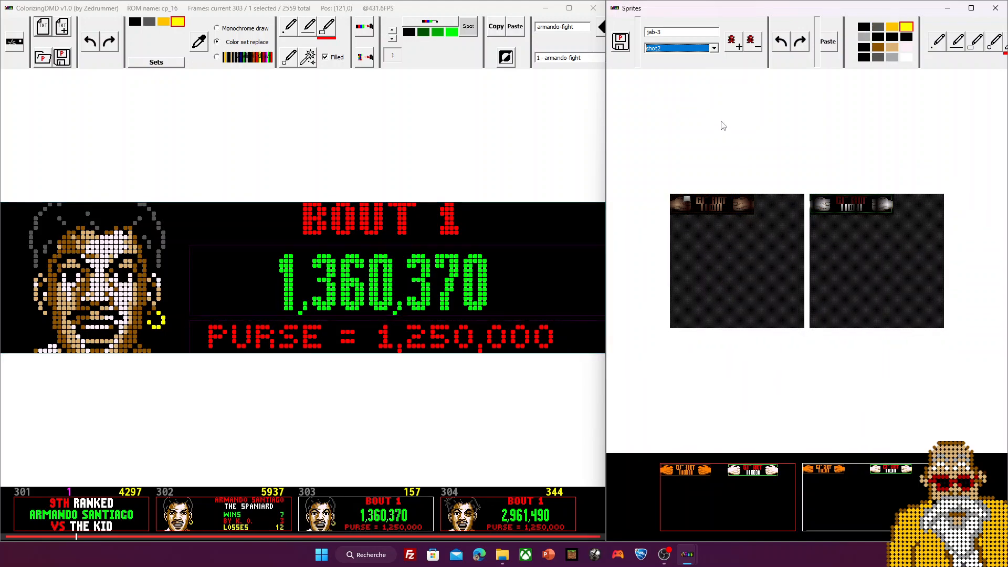
click(654, 50)
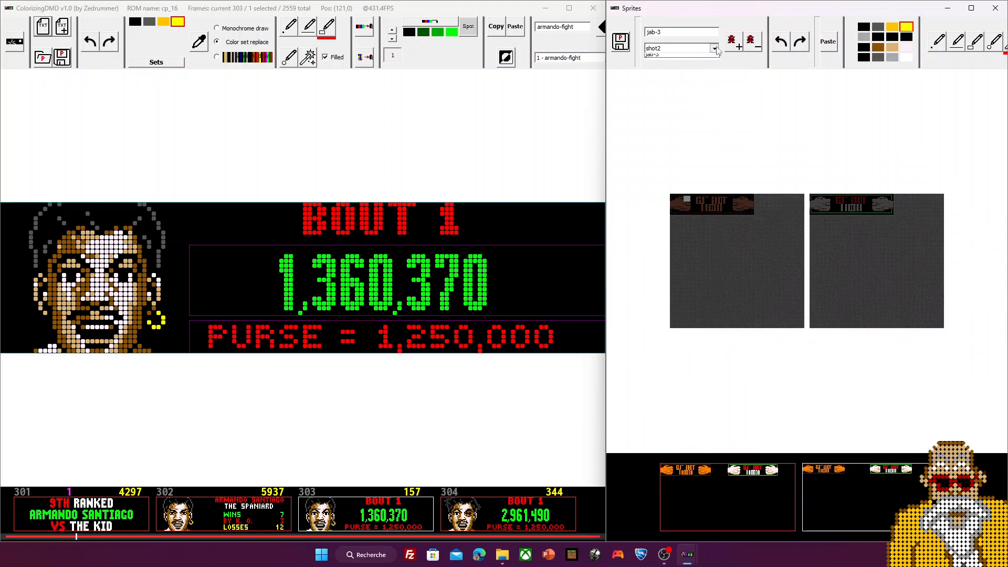
click(579, 18)
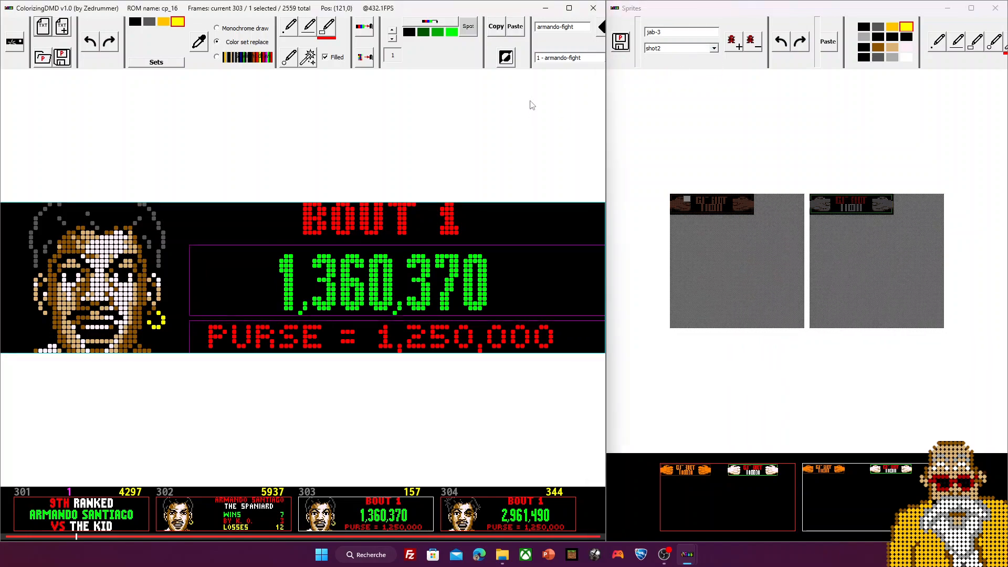
click(569, 8)
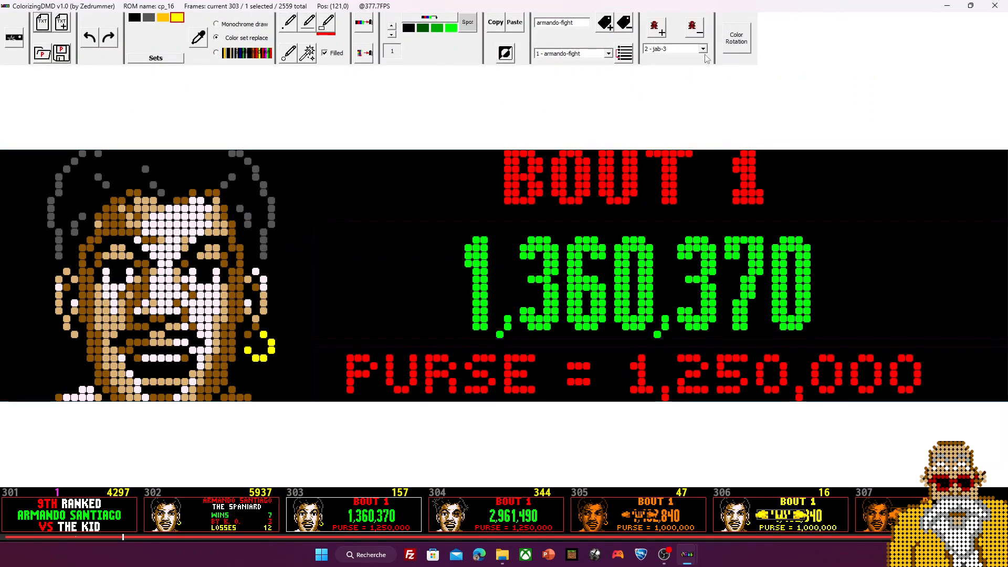
Step: Select 1 - shot2 in the frame's sprite list and save the colorization project
click(677, 49)
click(674, 65)
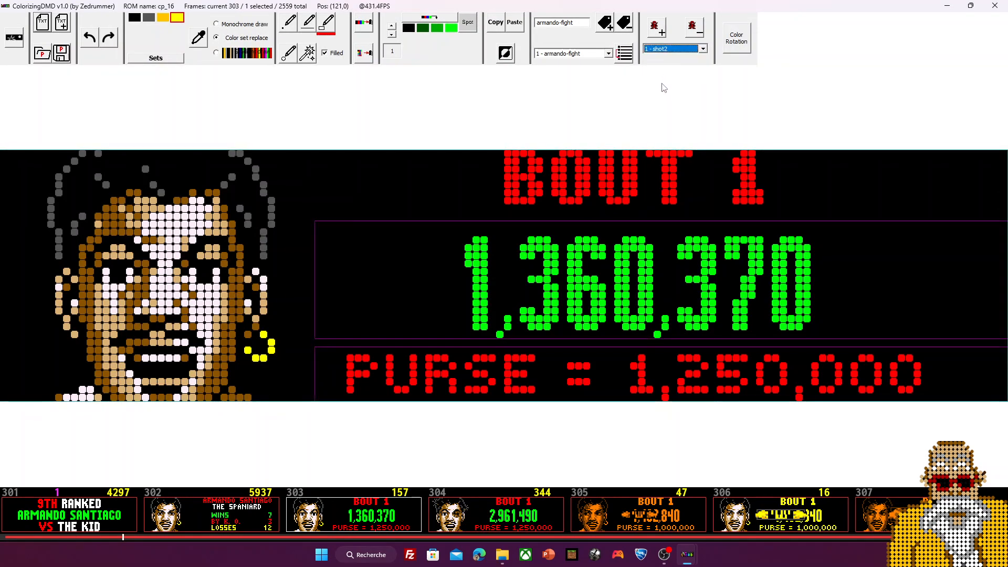
click(63, 55)
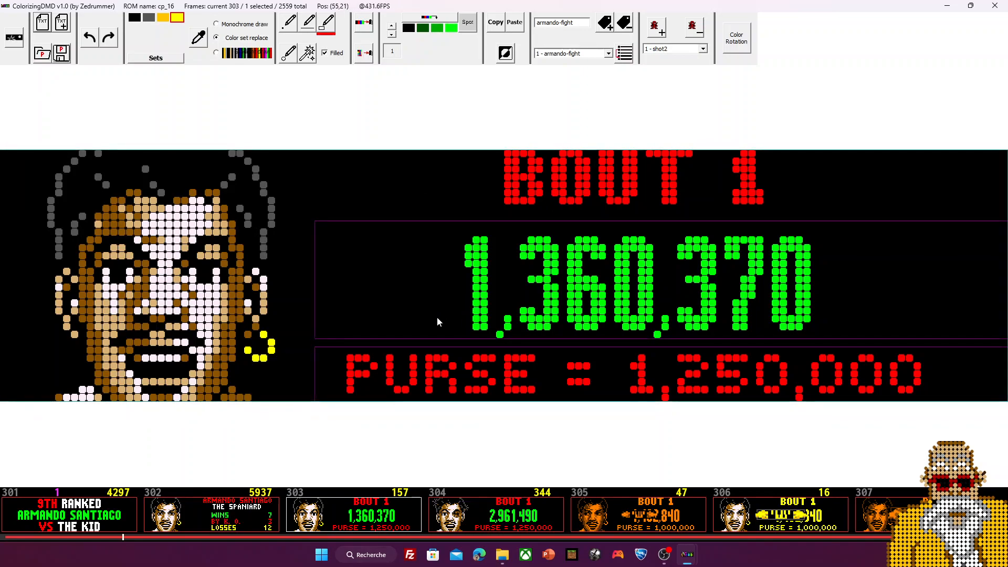
click(703, 49)
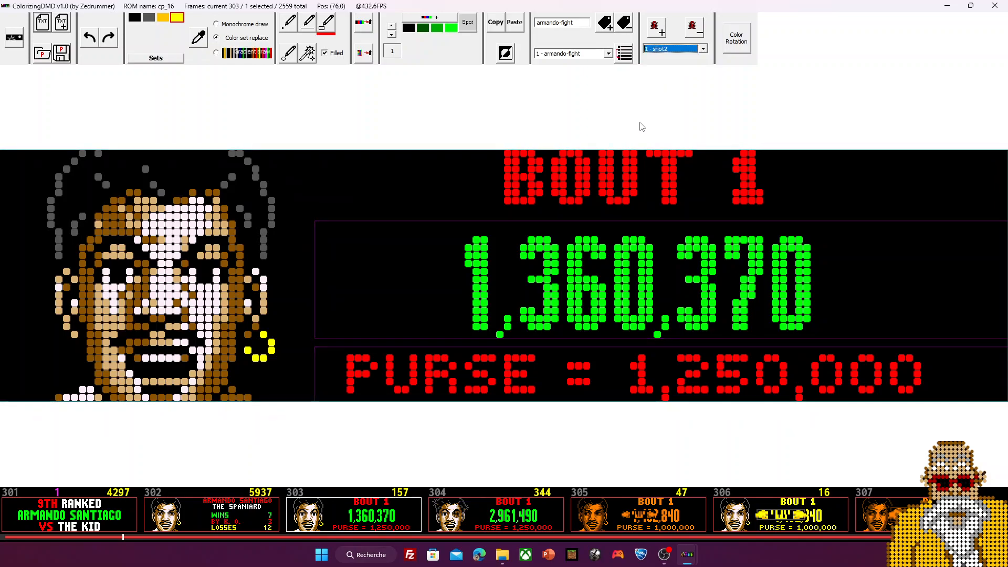
Step: Go to frame 304, keep shot2 loaded in the Sprites editor, and re-maximize the main editor
click(507, 523)
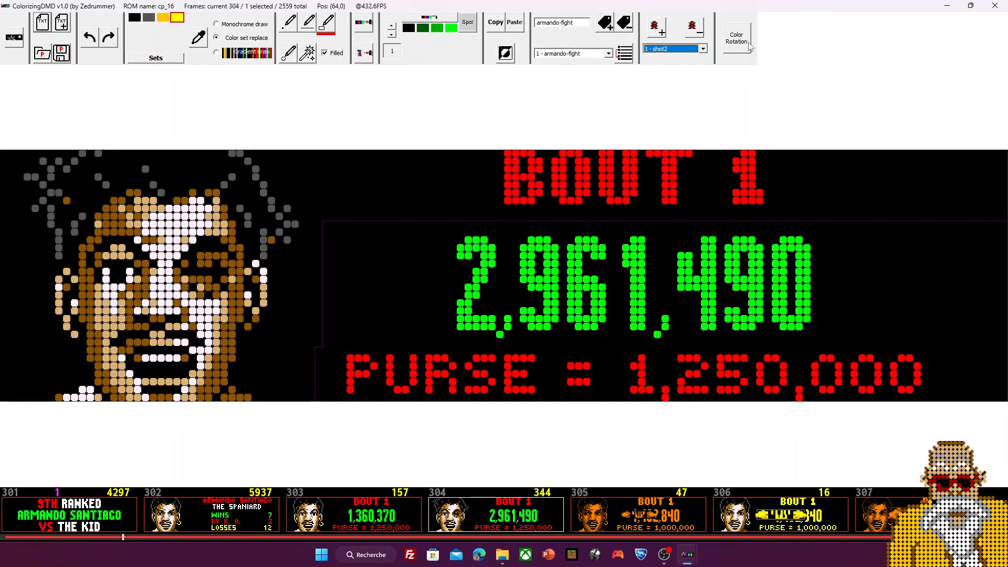
double_click(740, 10)
click(713, 48)
click(682, 57)
click(571, 18)
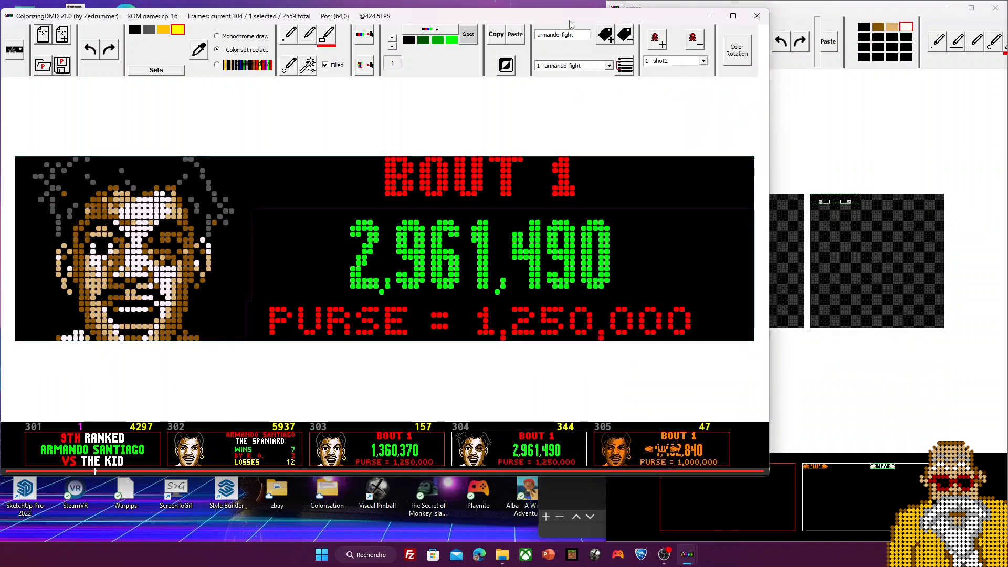
double_click(571, 19)
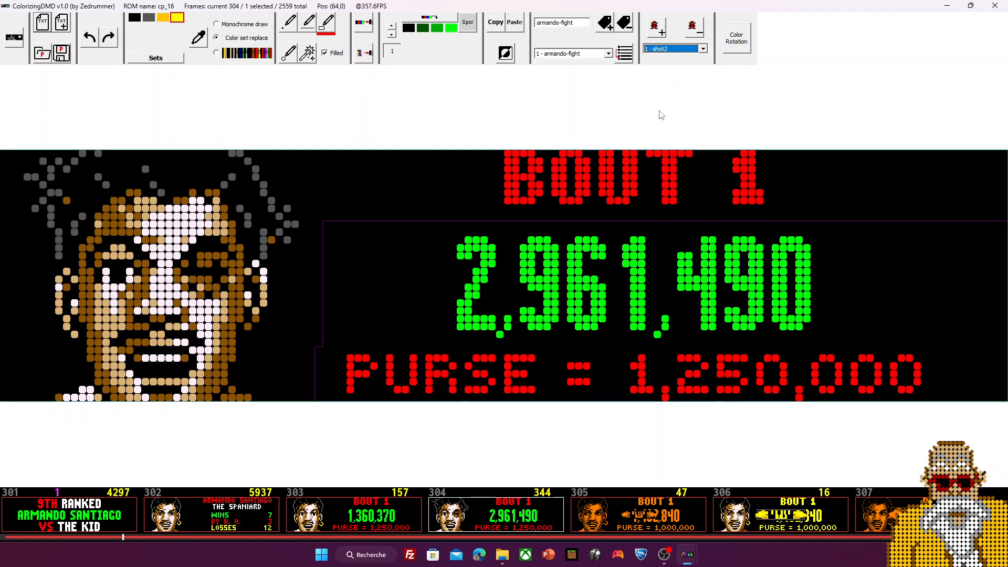
scroll(604, 503, down, 16)
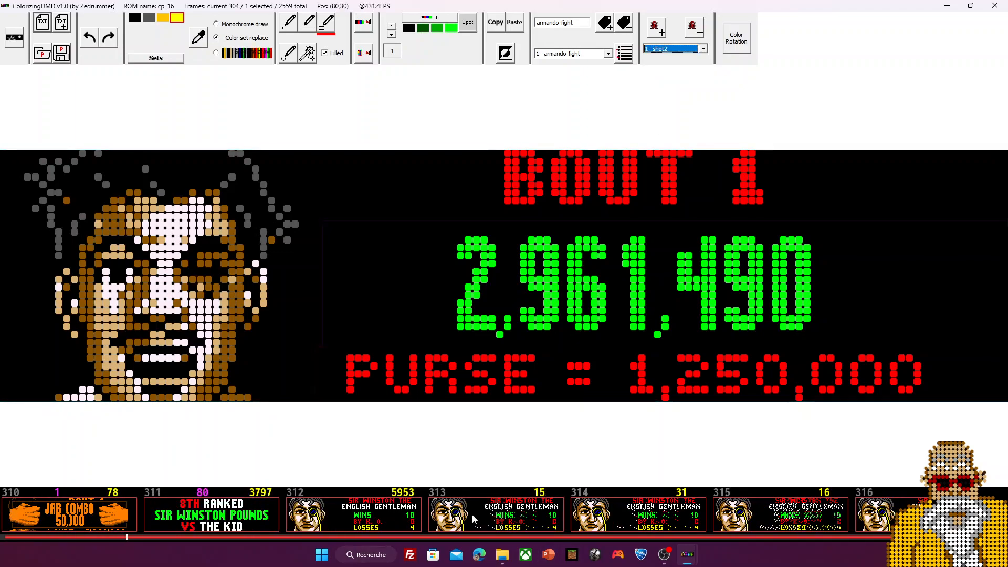
Step: Step through frames 320 to 324, adding jab-3 on frame 322, ending on THE CHALLENGE screen
click(487, 524)
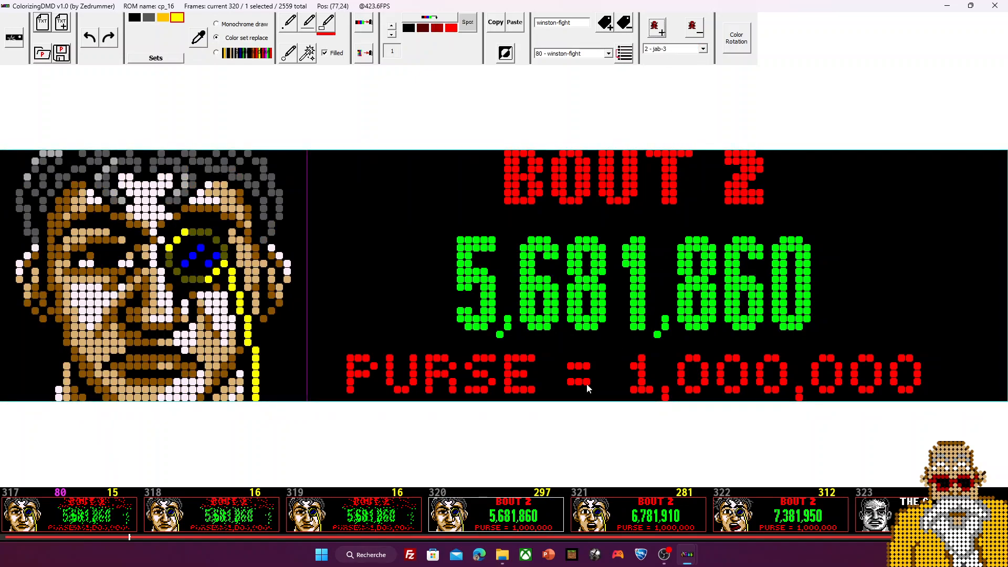
click(673, 517)
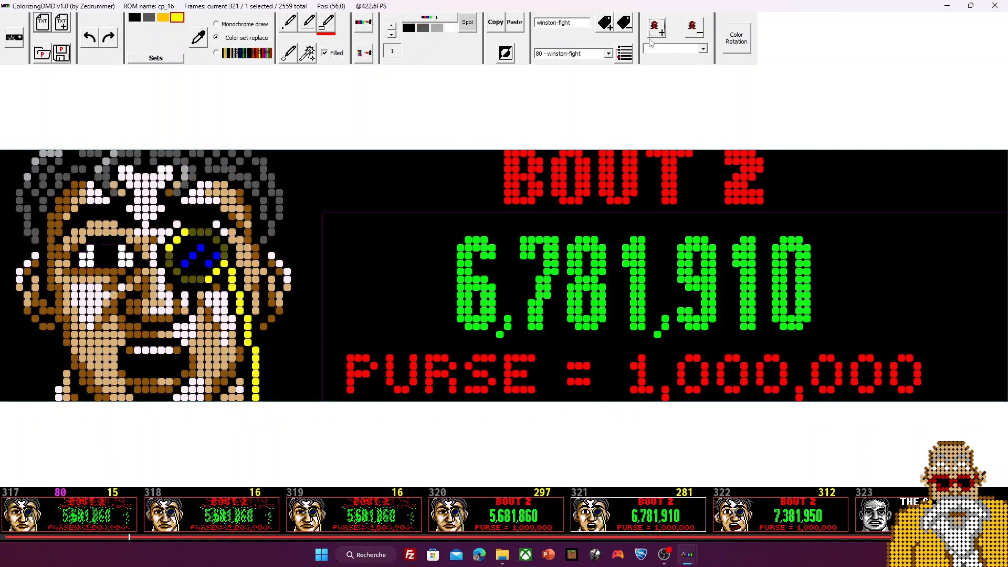
click(729, 496)
click(656, 30)
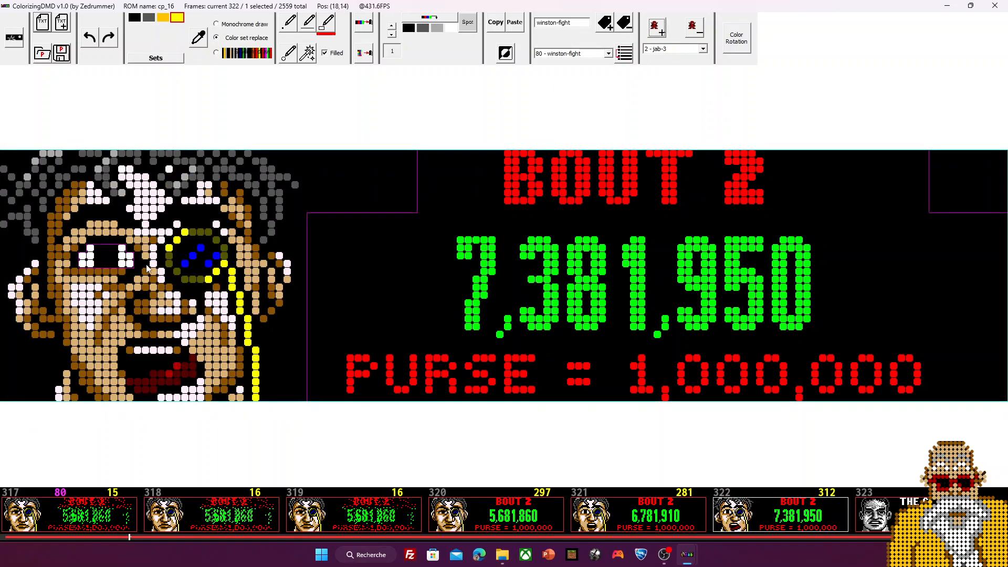
scroll(628, 497, down, 2)
click(624, 512)
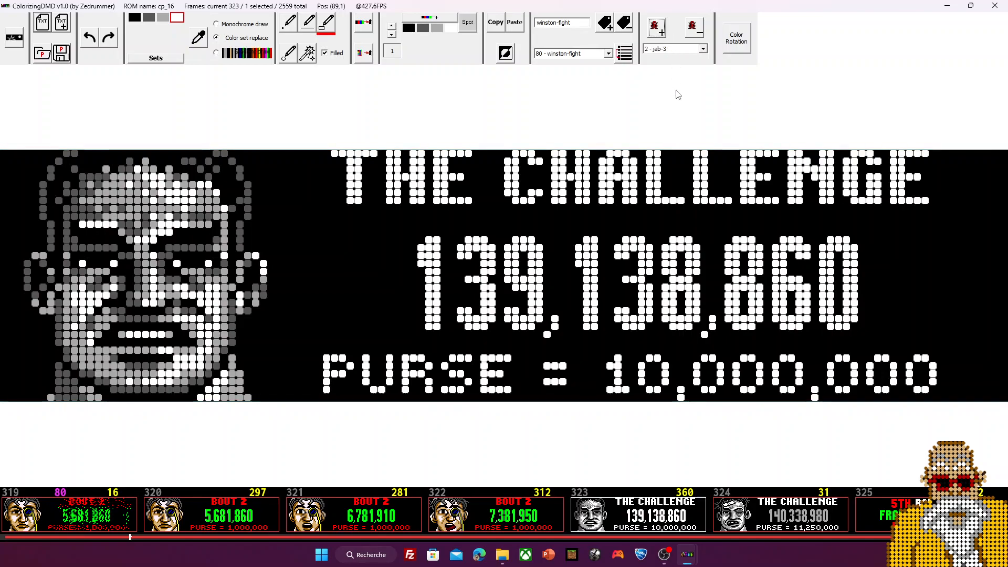
click(733, 506)
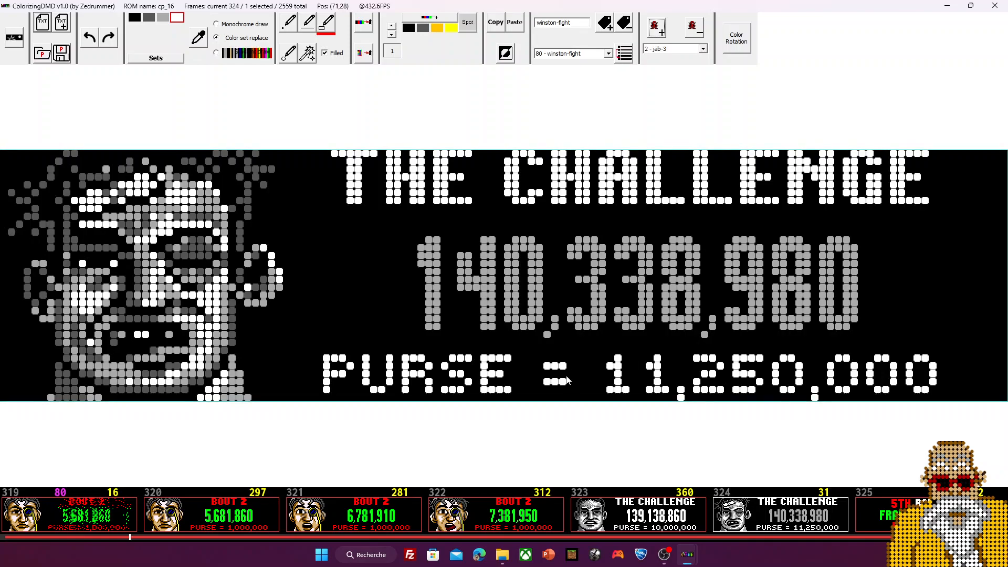
scroll(371, 509, up, 13)
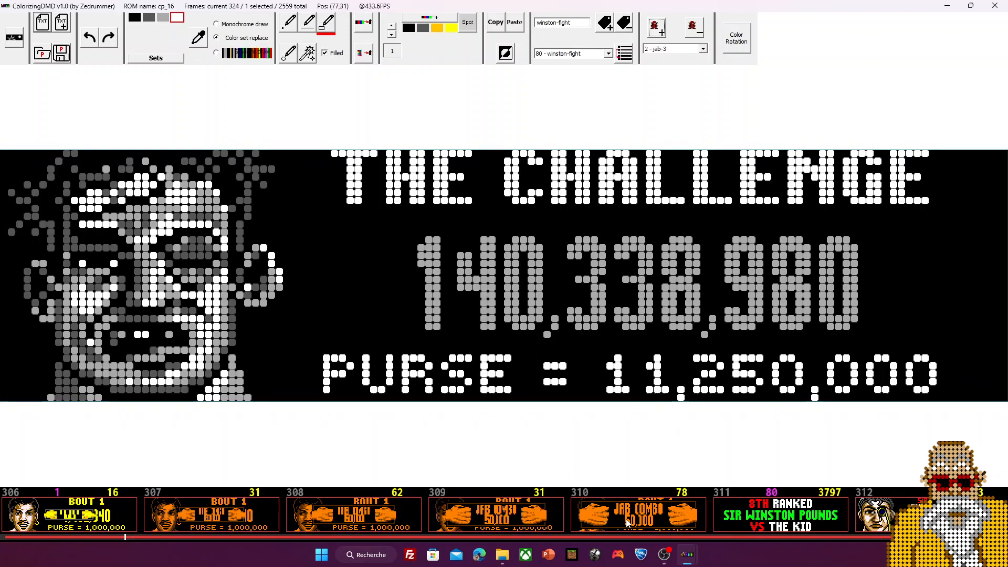
scroll(626, 523, up, 1)
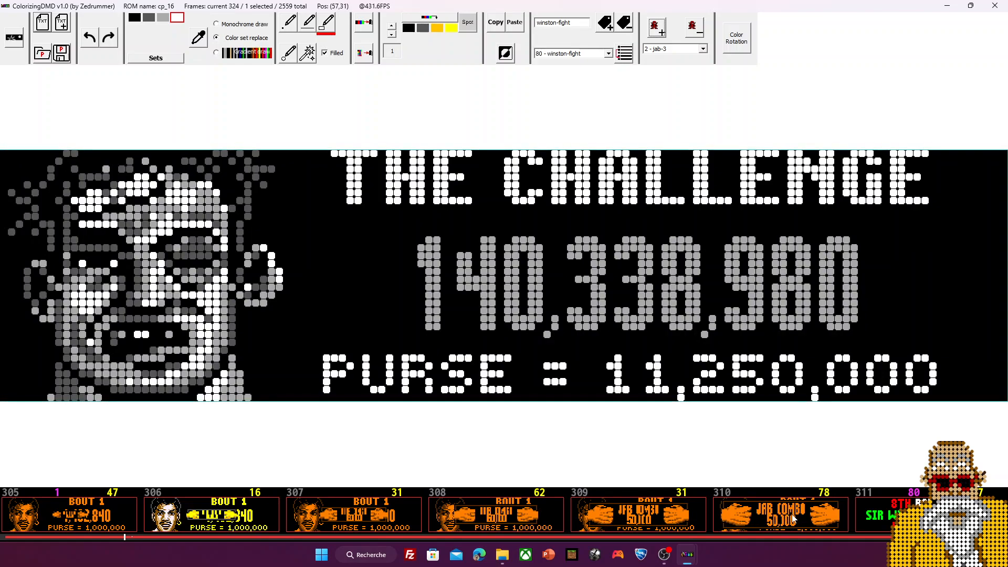
scroll(781, 519, down, 8)
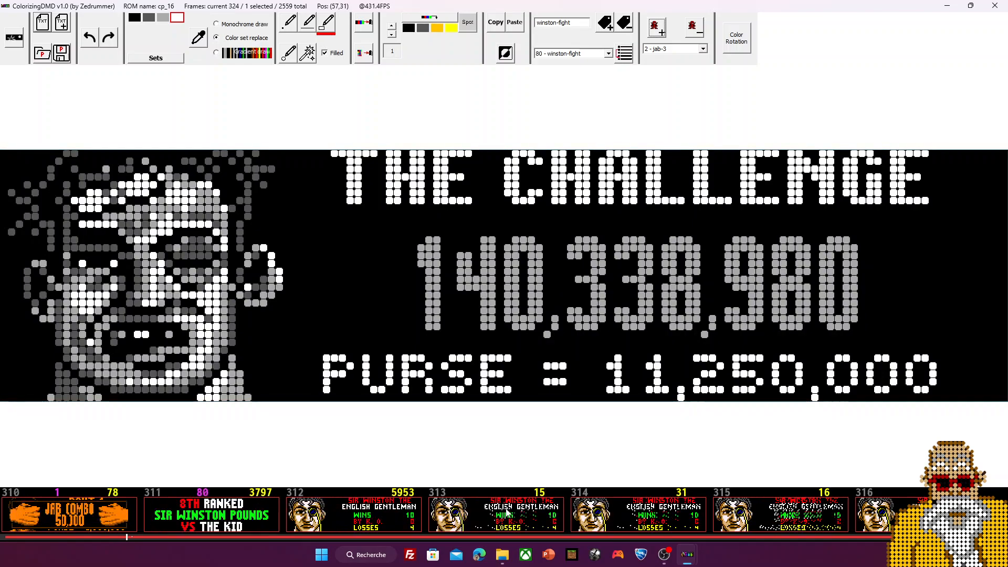
scroll(507, 512, down, 20)
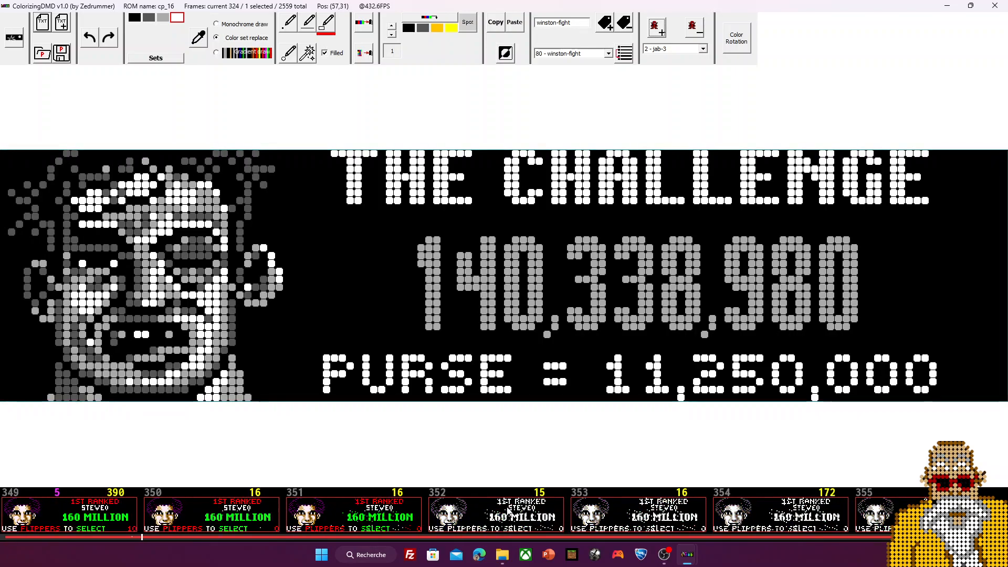
scroll(507, 512, up, 17)
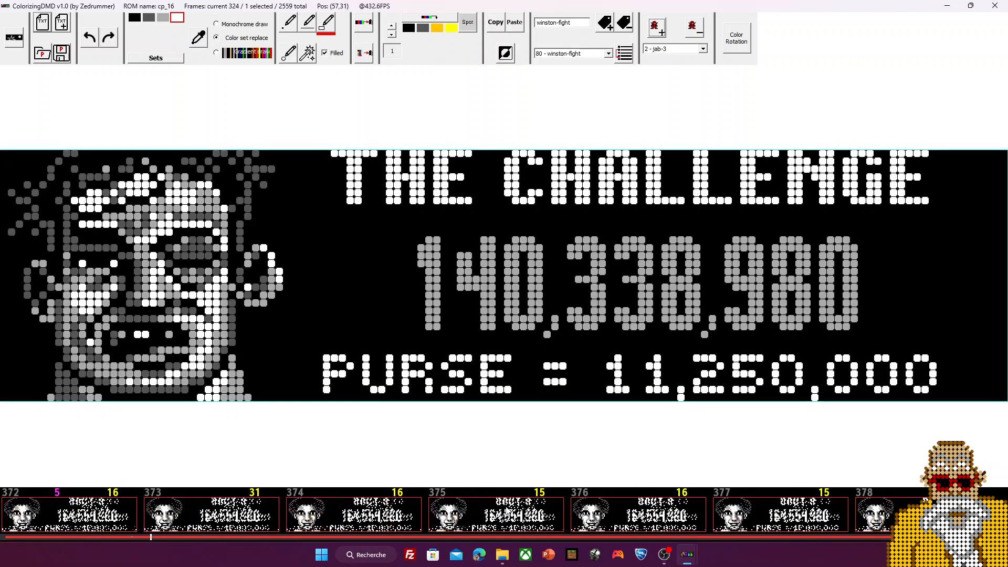
scroll(508, 512, up, 16)
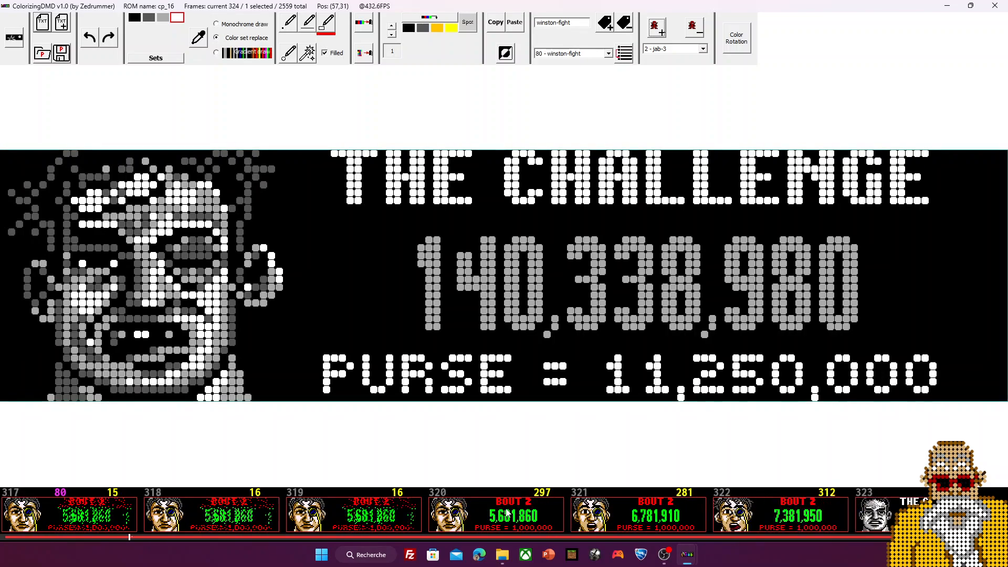
scroll(507, 512, up, 5)
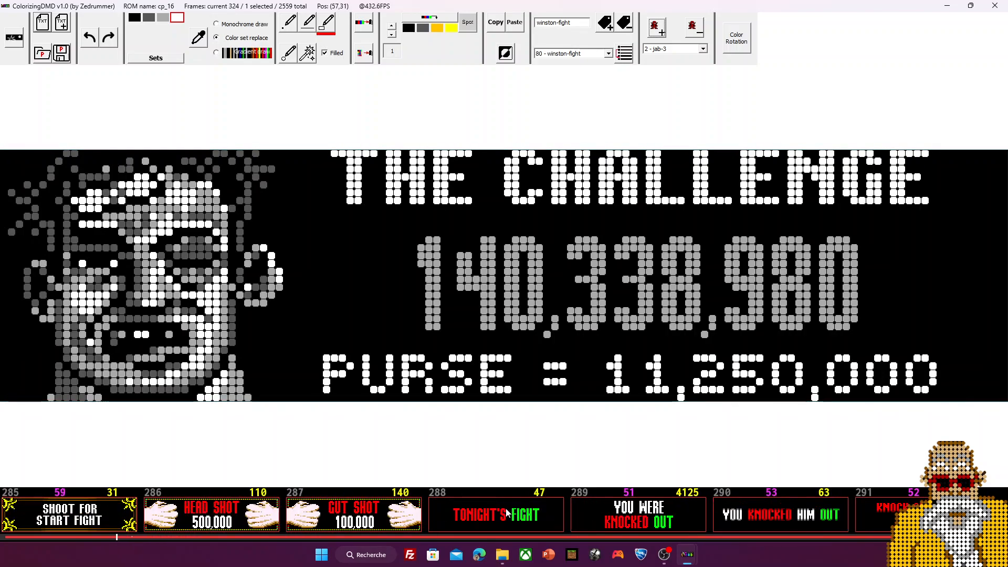
Step: Inspect colorized frames 286 (HEAD SHOT 500,000), 302 and 303 (BOUT 1 at 1,360,370)
click(388, 525)
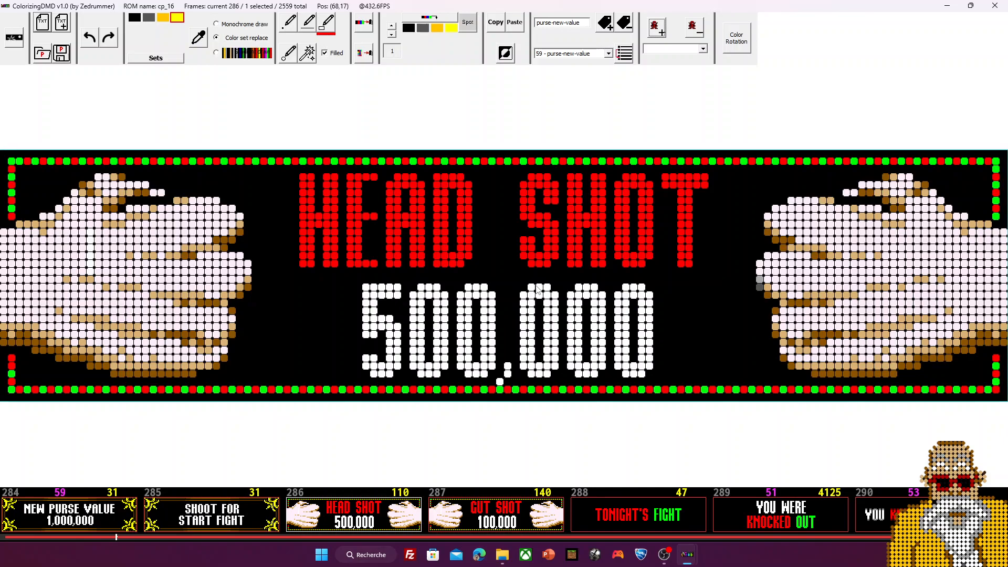
scroll(505, 335, down, 4)
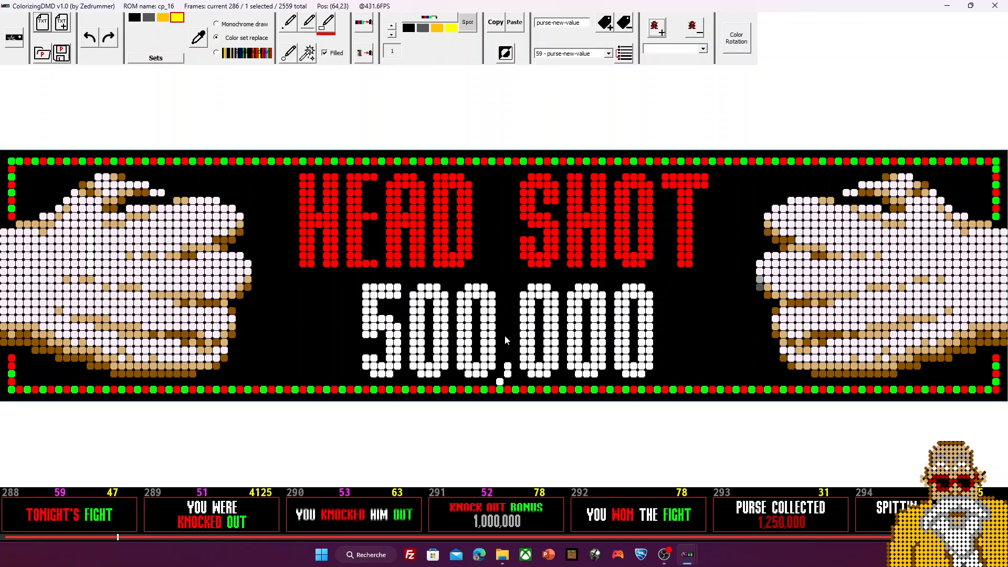
scroll(447, 315, down, 8)
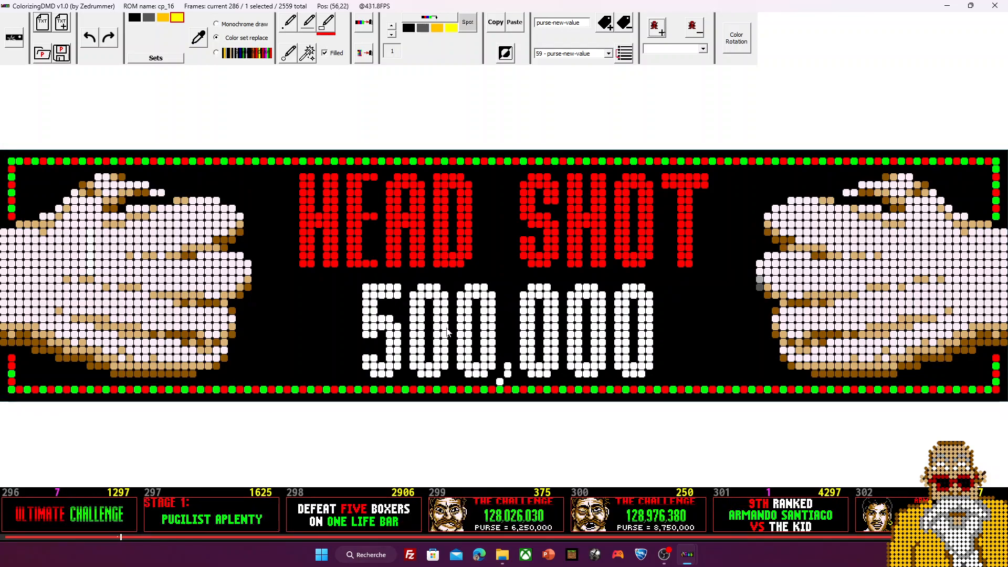
scroll(513, 346, down, 3)
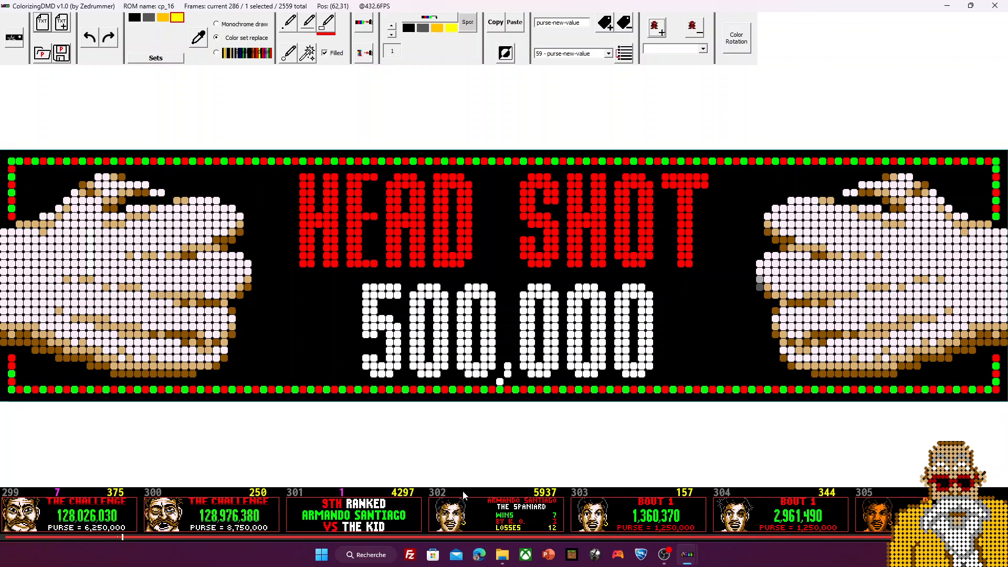
click(501, 519)
click(644, 518)
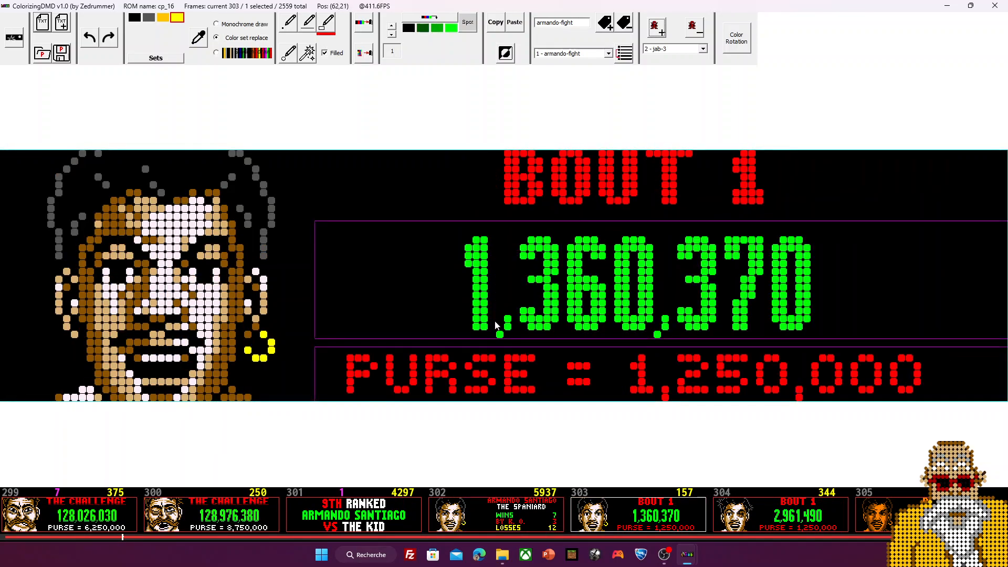
Step: Inspect frames 309 (orange JAB COMBO), 306 and 307 (BOUT 1), then desk scene 407
scroll(496, 326, down, 2)
scroll(496, 325, down, 4)
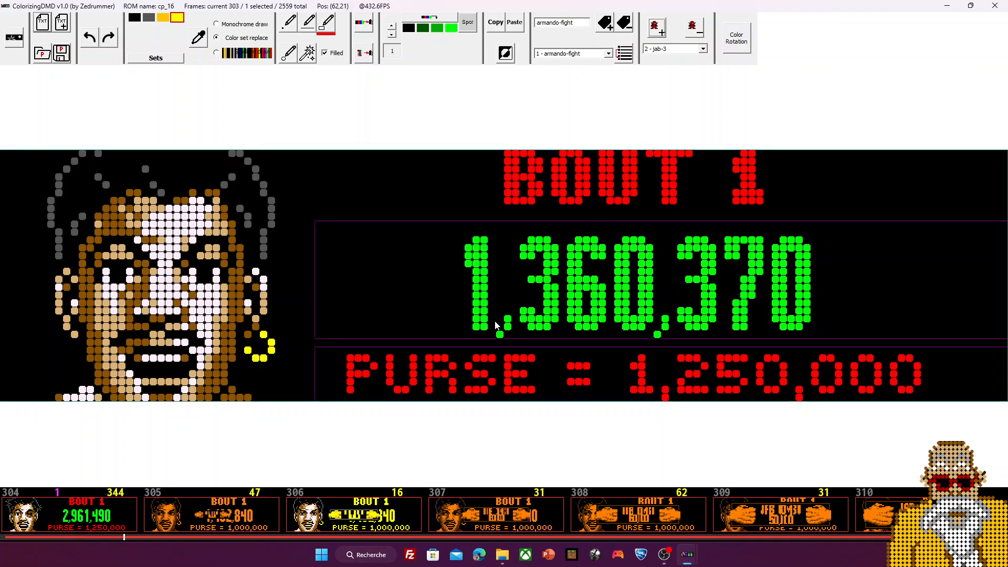
click(619, 517)
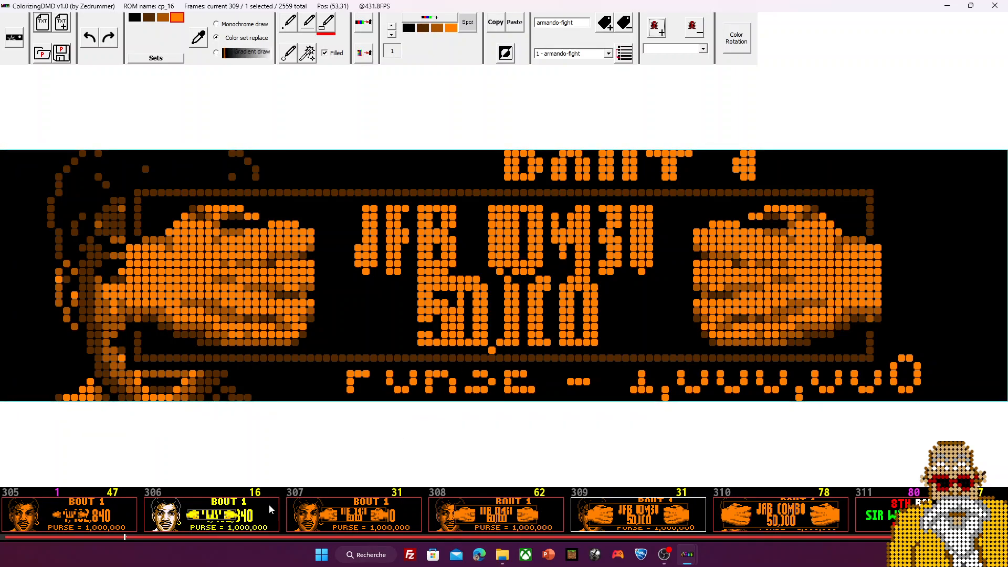
click(237, 522)
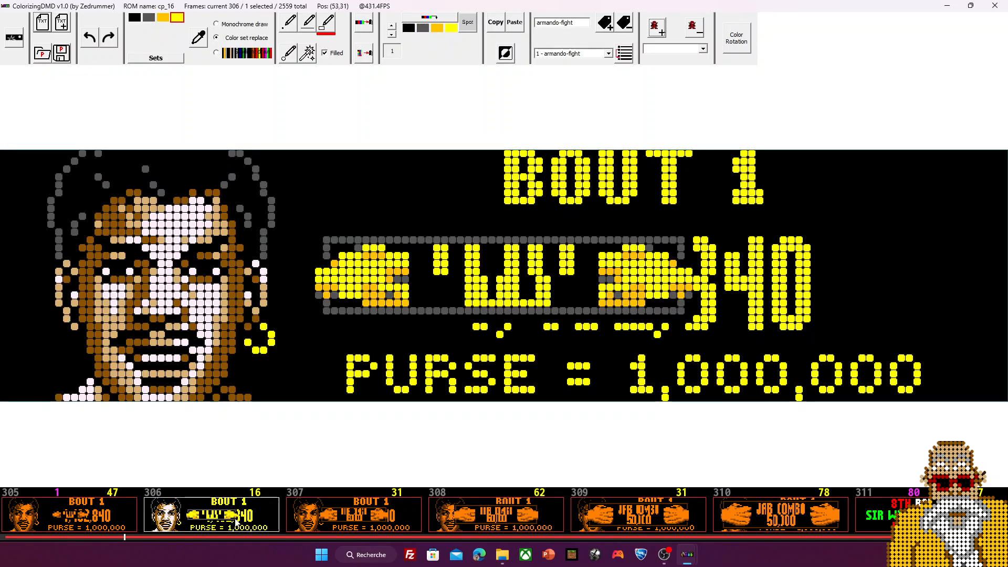
click(381, 517)
scroll(581, 373, down, 20)
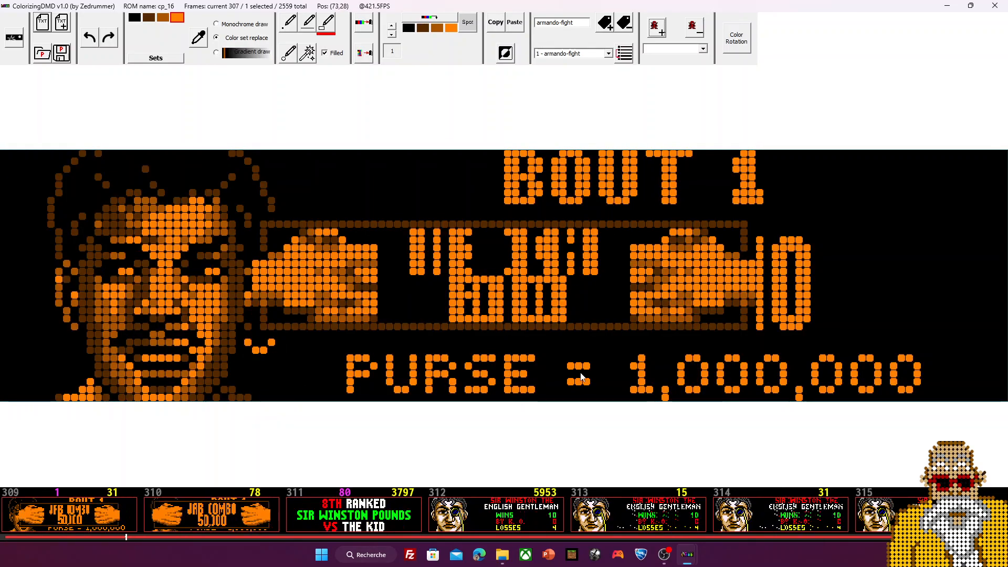
scroll(581, 373, down, 15)
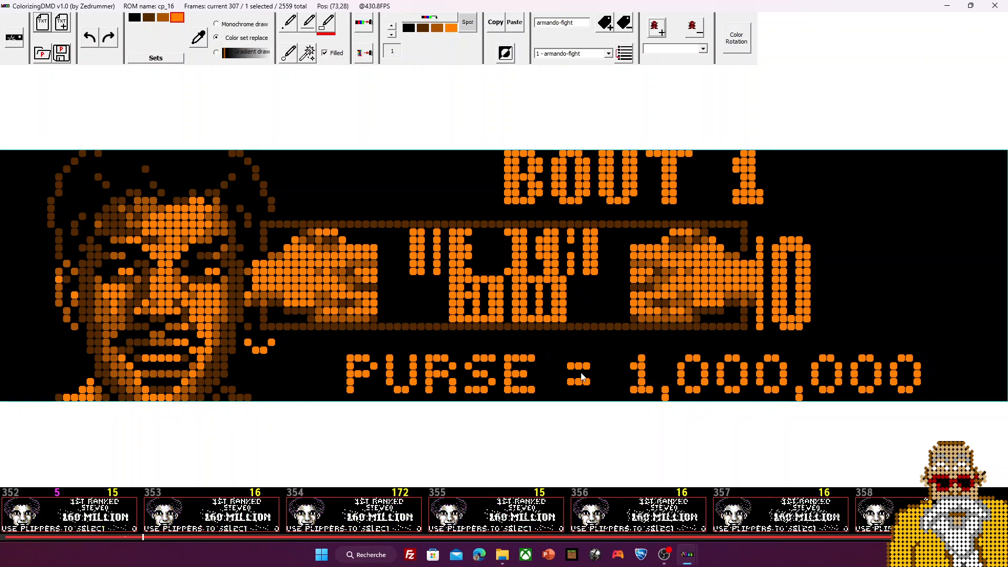
scroll(691, 481, down, 20)
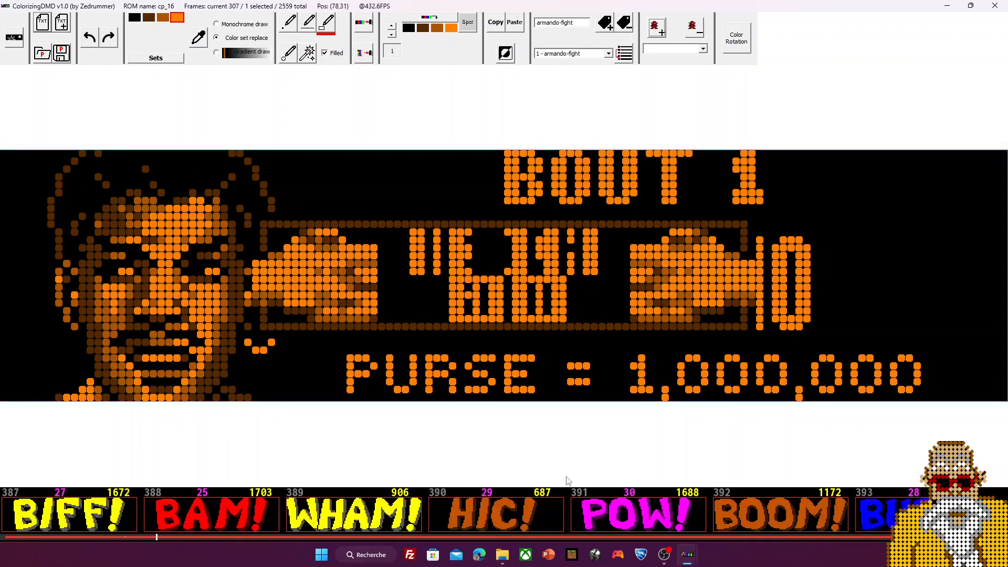
click(638, 514)
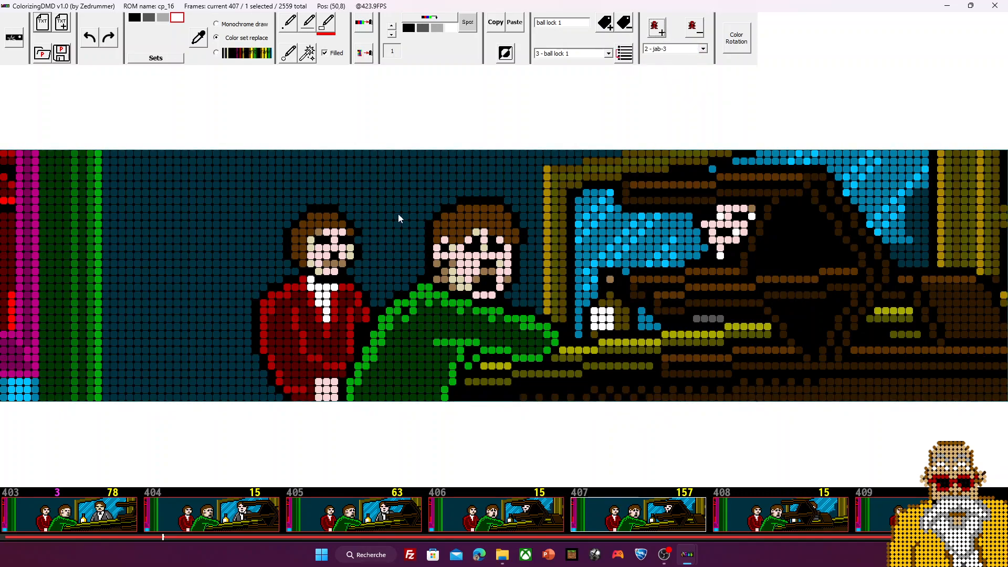
double_click(739, 5)
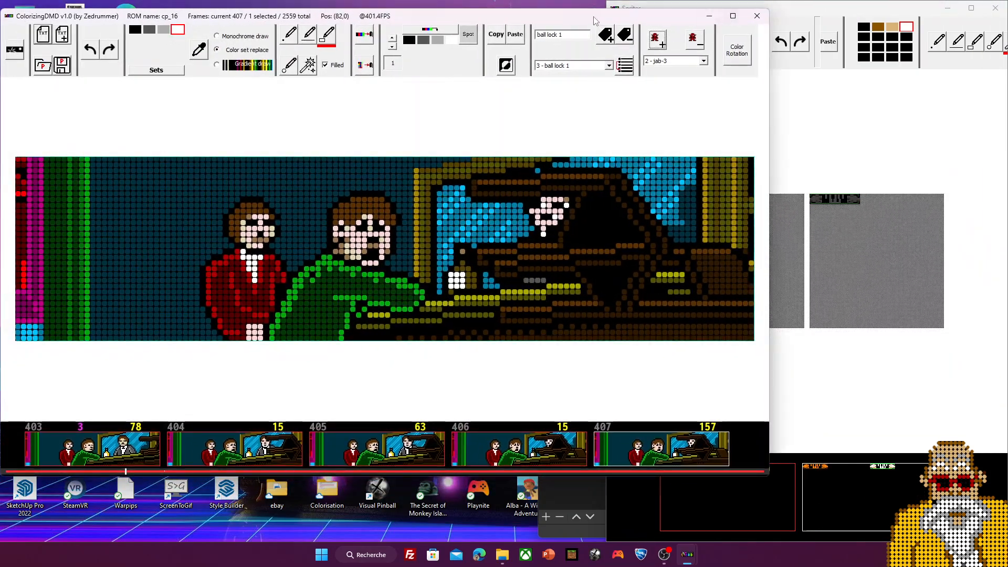
click(777, 11)
click(907, 27)
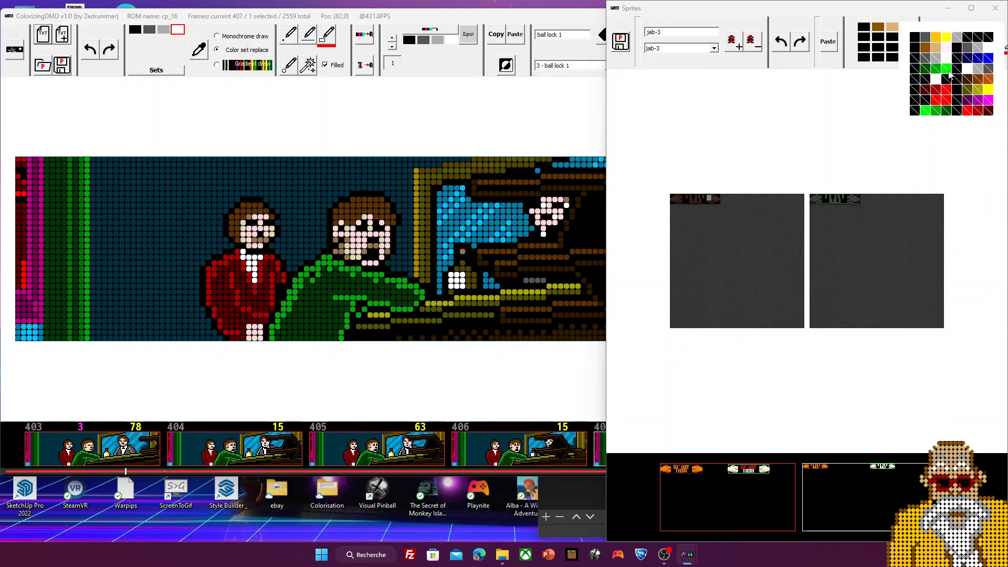
click(949, 76)
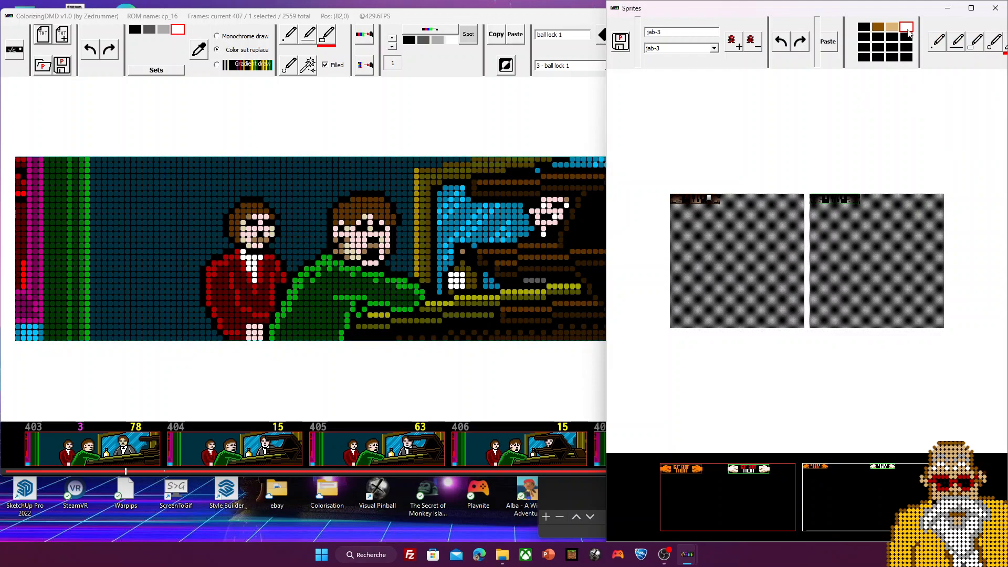
click(907, 30)
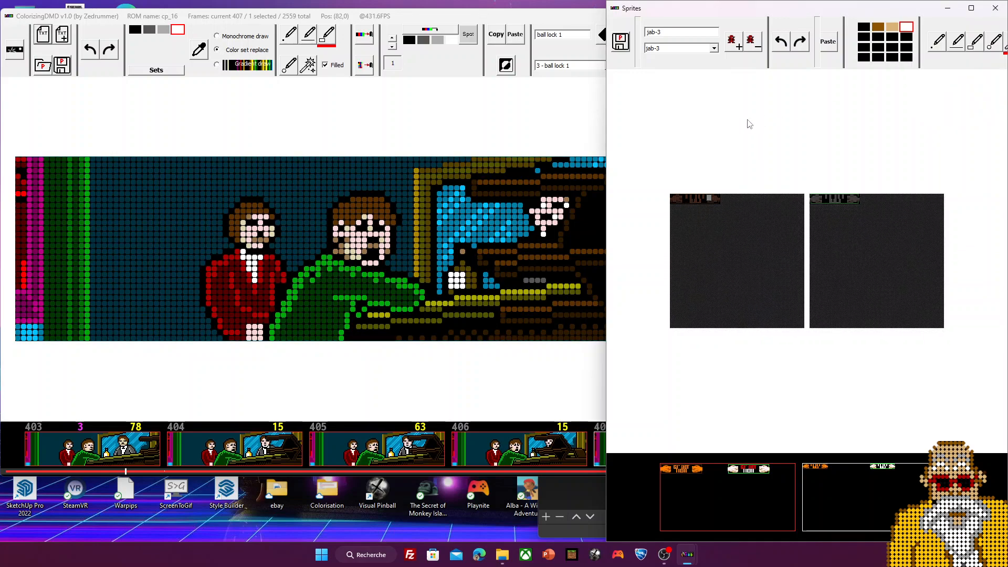
click(167, 114)
click(177, 29)
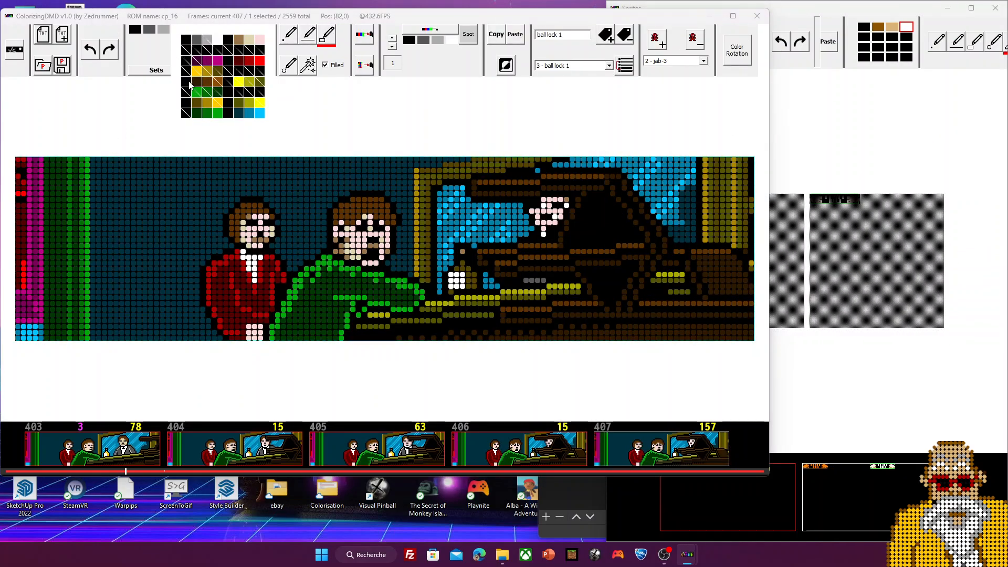
click(177, 30)
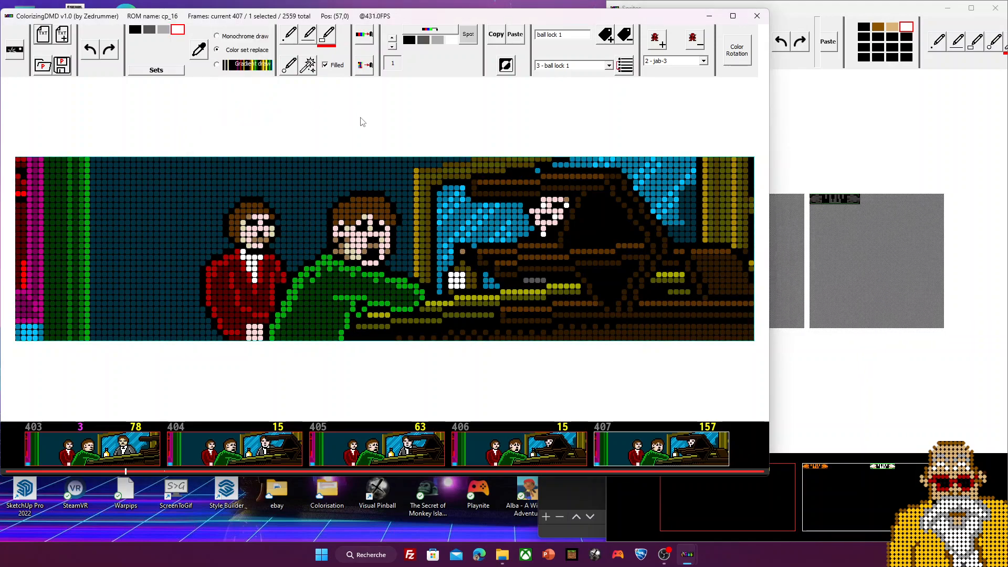
click(867, 105)
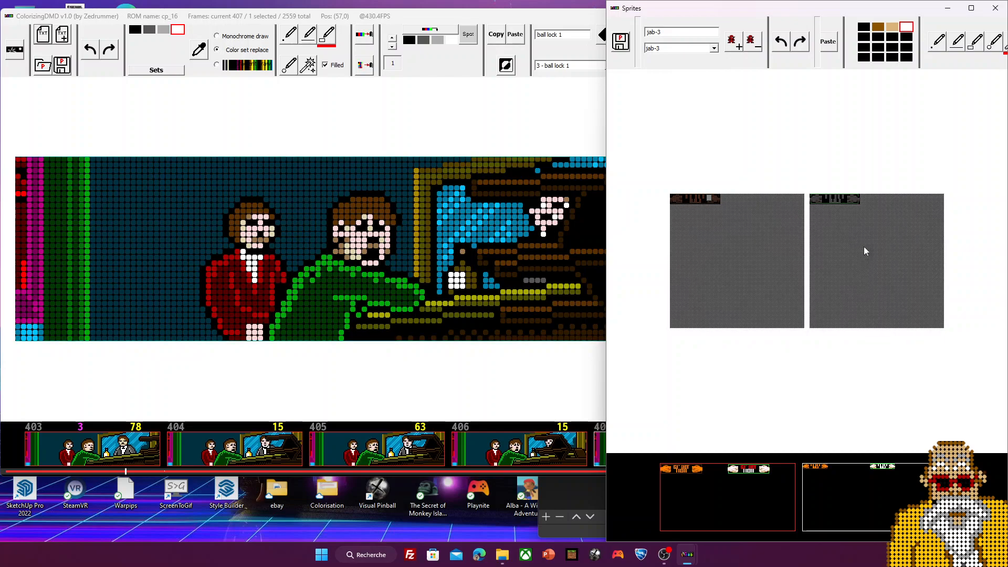
click(384, 132)
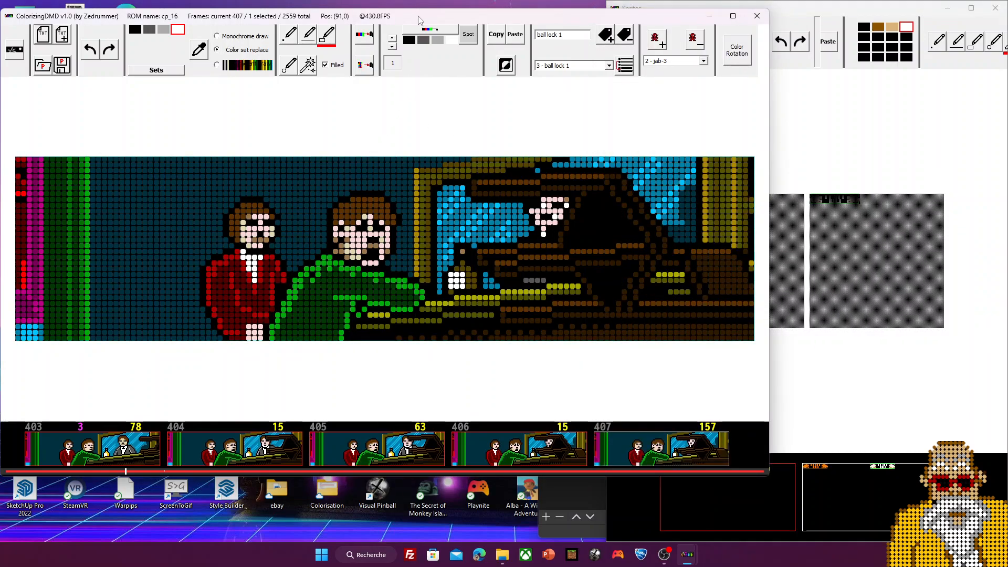
double_click(419, 16)
scroll(376, 505, up, 5)
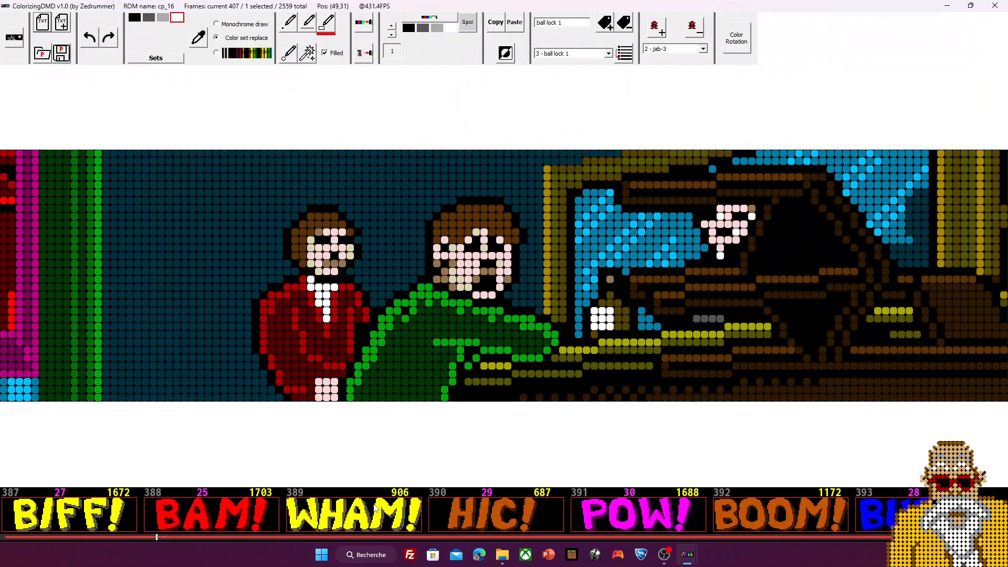
Step: Go back to frame 320 showing BOUT 2, then bring up the project-file chooser
scroll(375, 504, up, 7)
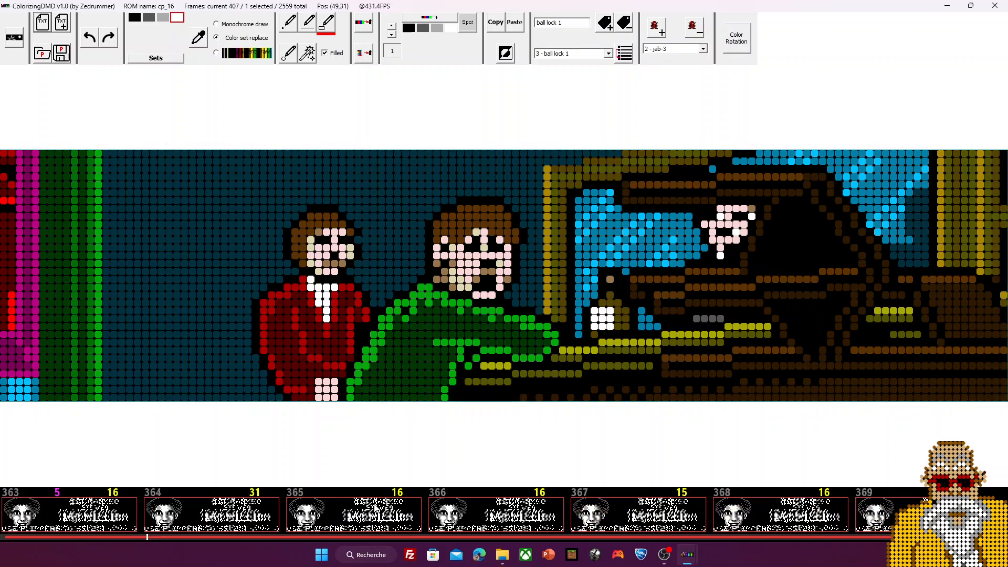
scroll(376, 506, up, 2)
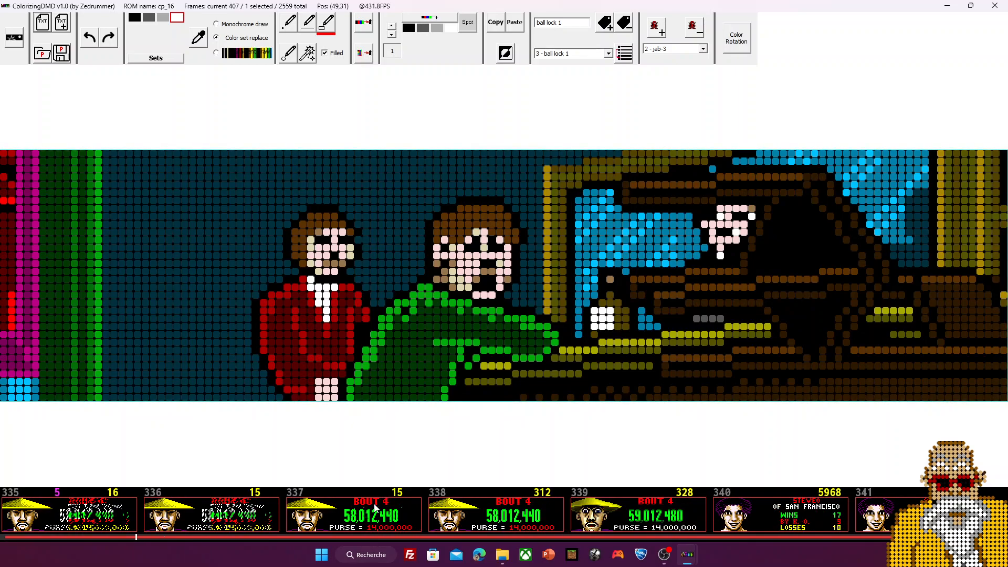
scroll(376, 507, up, 3)
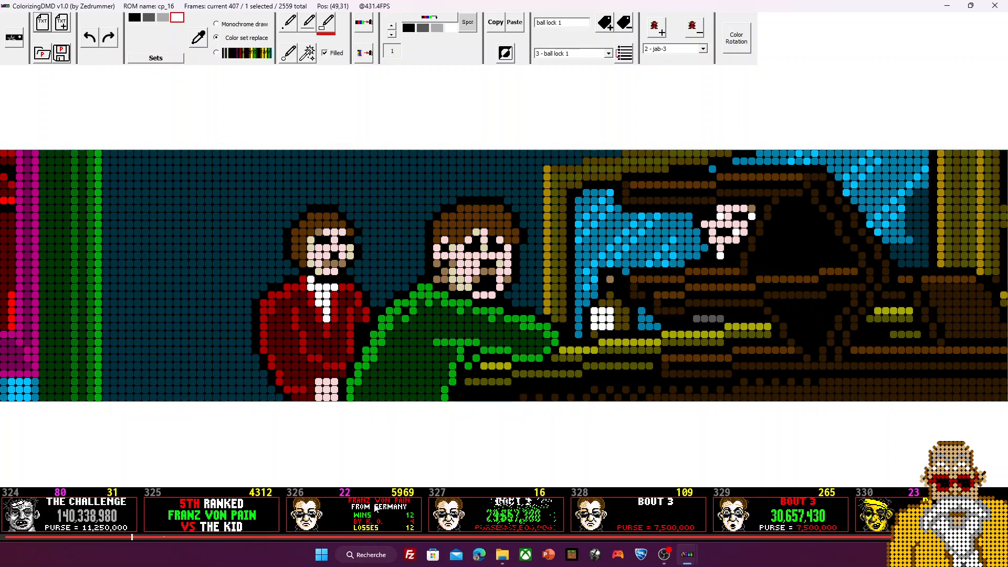
scroll(376, 507, up, 4)
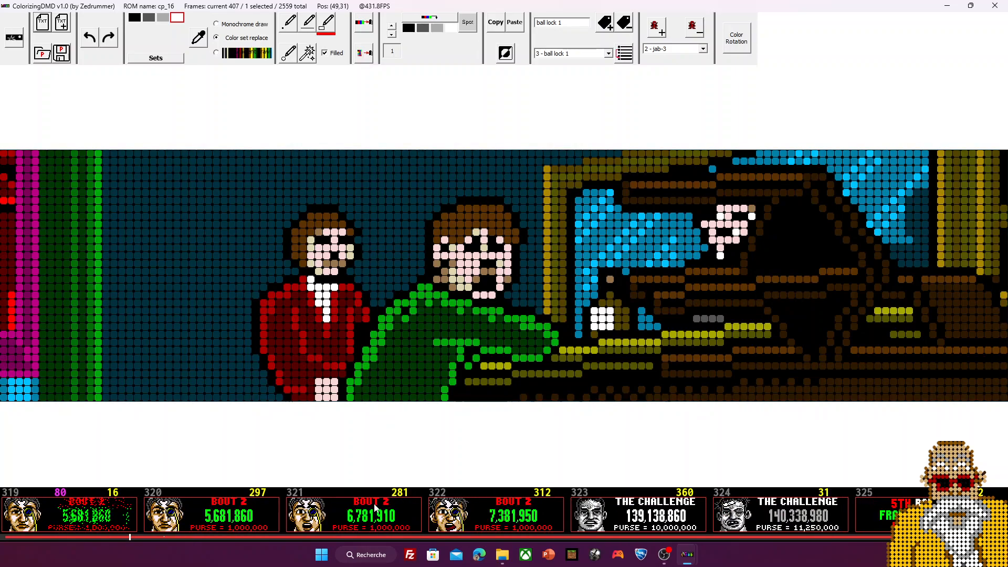
scroll(376, 507, up, 2)
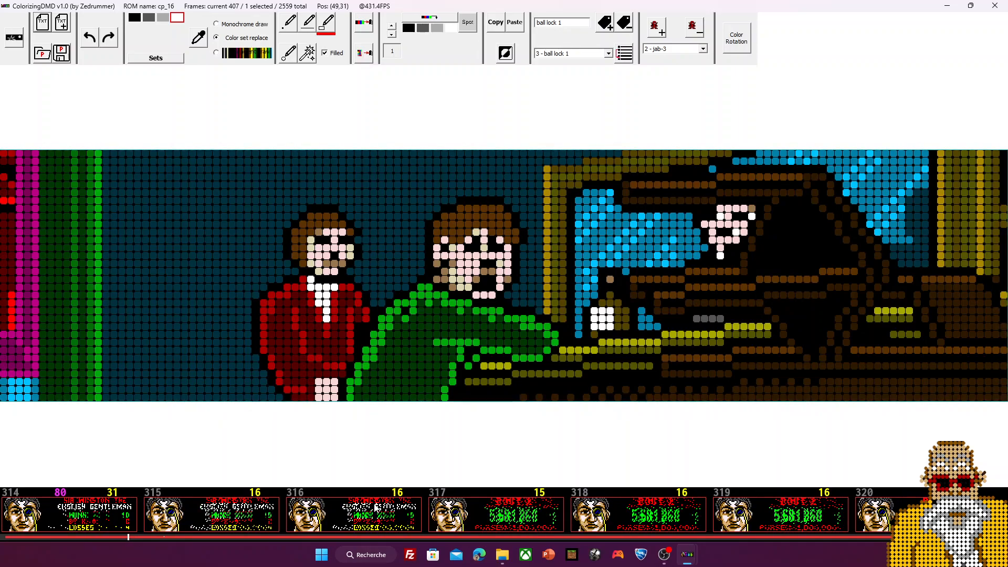
scroll(376, 507, down, 4)
click(376, 507)
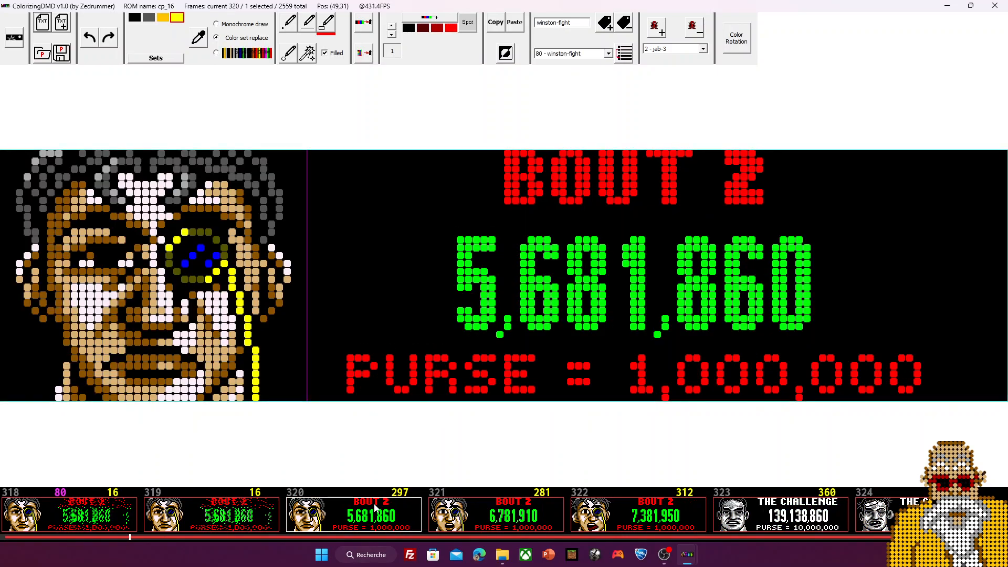
click(42, 53)
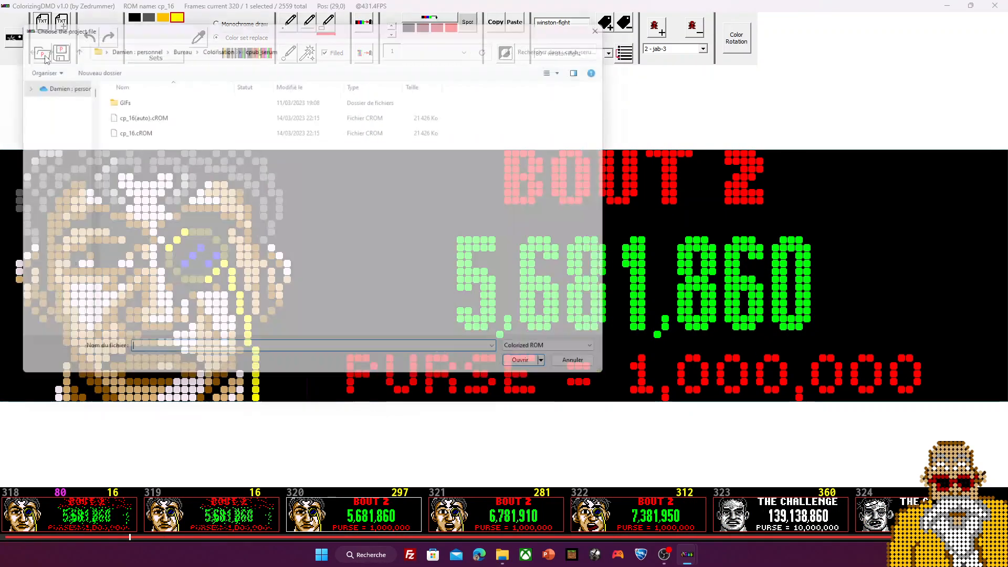
Step: Open the ss_15.cROM project from the Colorisation folder
click(213, 45)
double_click(120, 251)
double_click(137, 169)
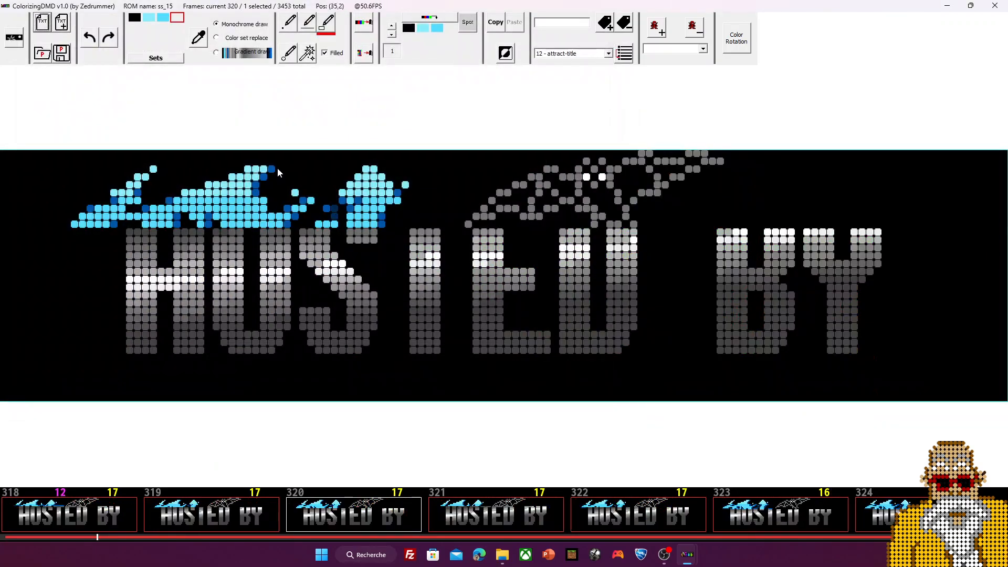
Step: Switch to the '54 - score-credit' set and show frame 3020 with 00, BALL 1, CREDITS 1
scroll(500, 531, down, 20)
drag(482, 537, 301, 544)
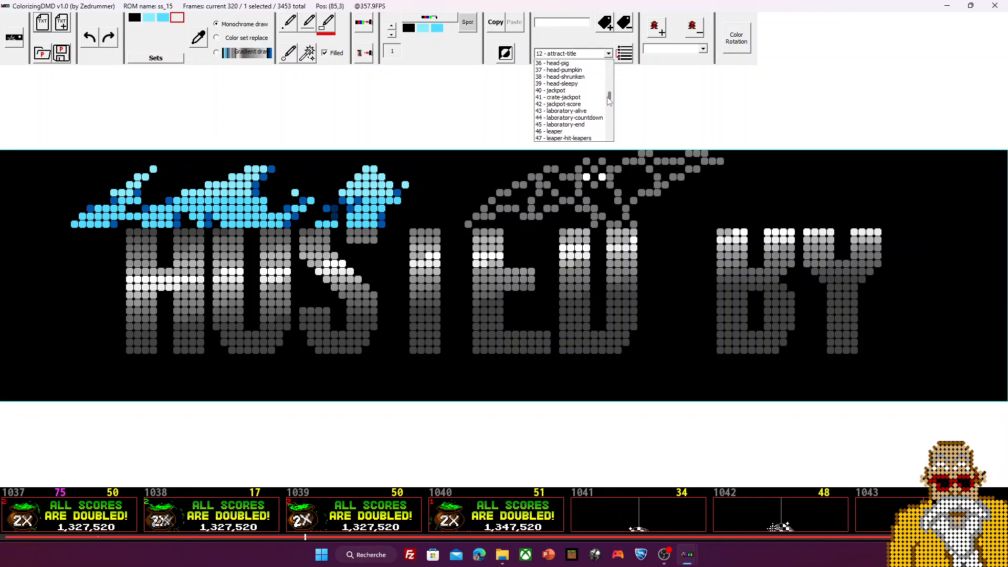
click(588, 97)
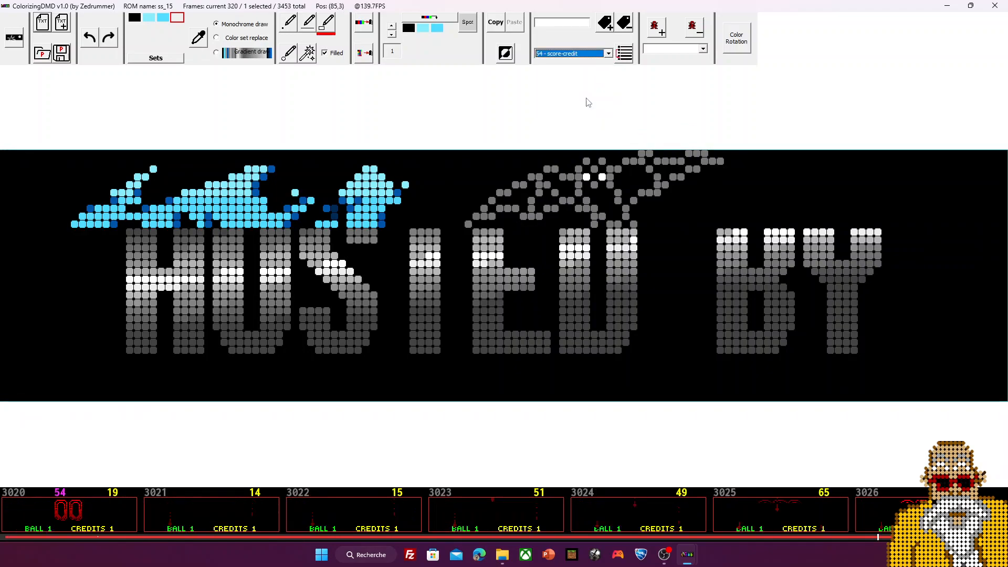
click(84, 513)
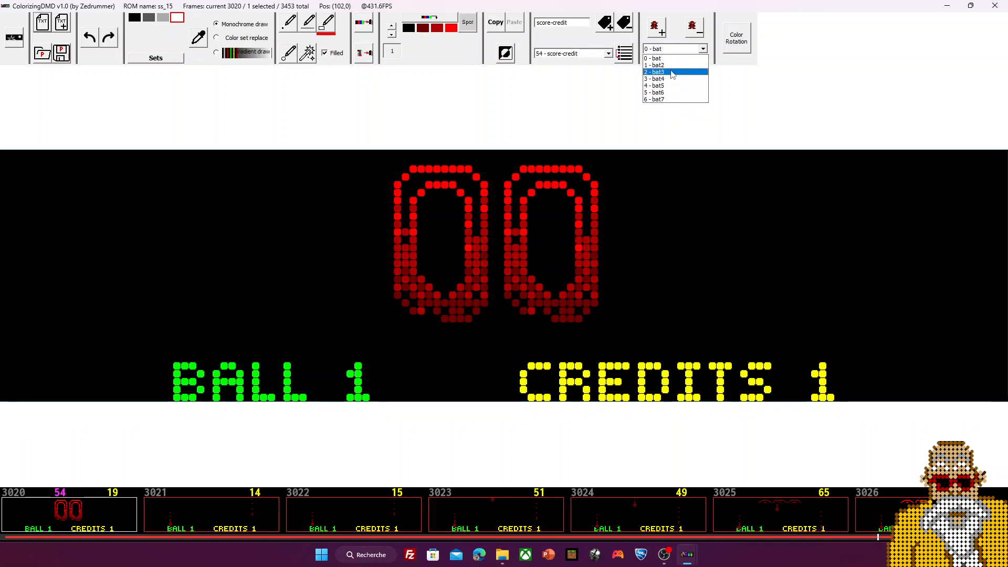
Step: Keep bat as the chosen sprite and maximize the Sprites window full screen
click(716, 20)
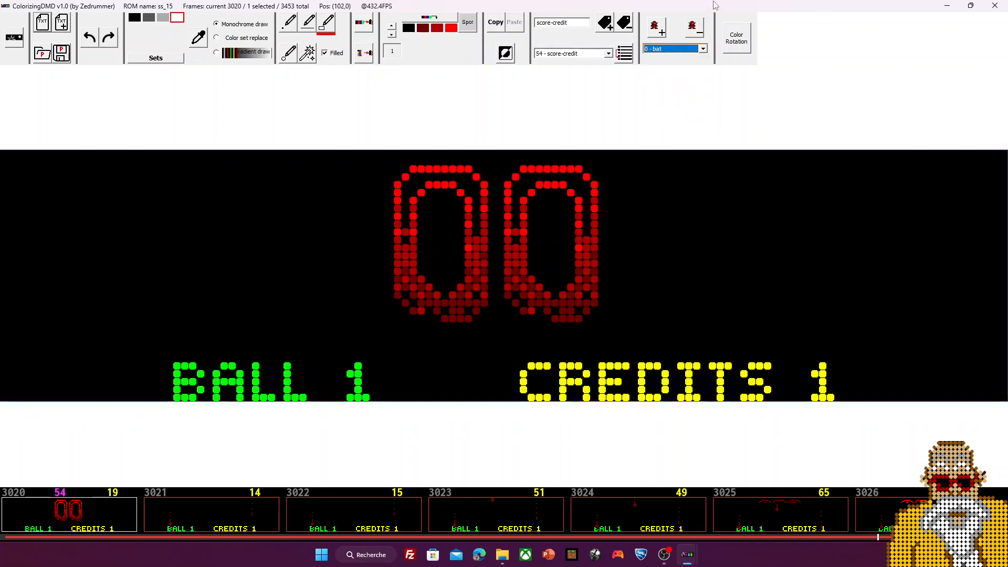
double_click(716, 6)
click(869, 147)
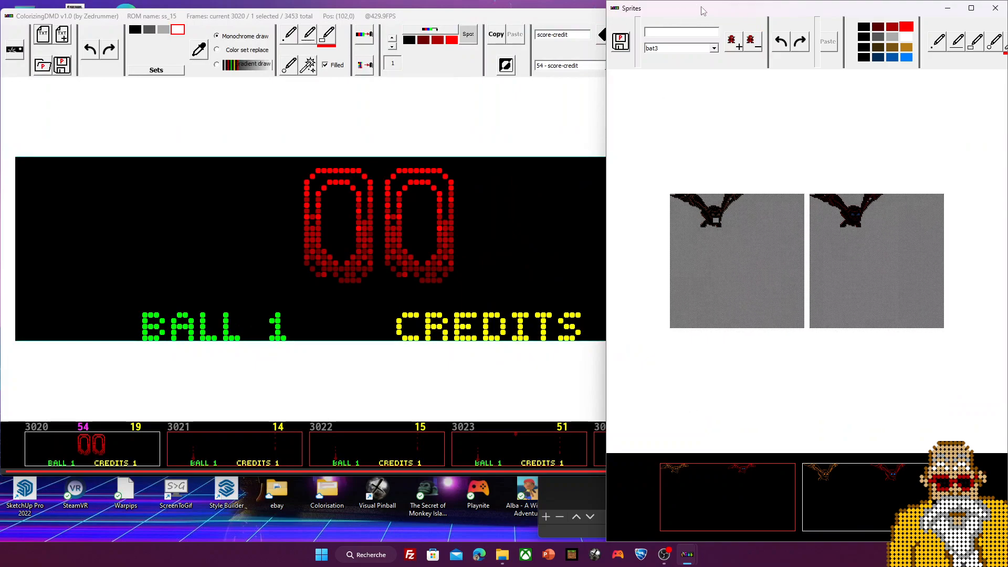
click(971, 9)
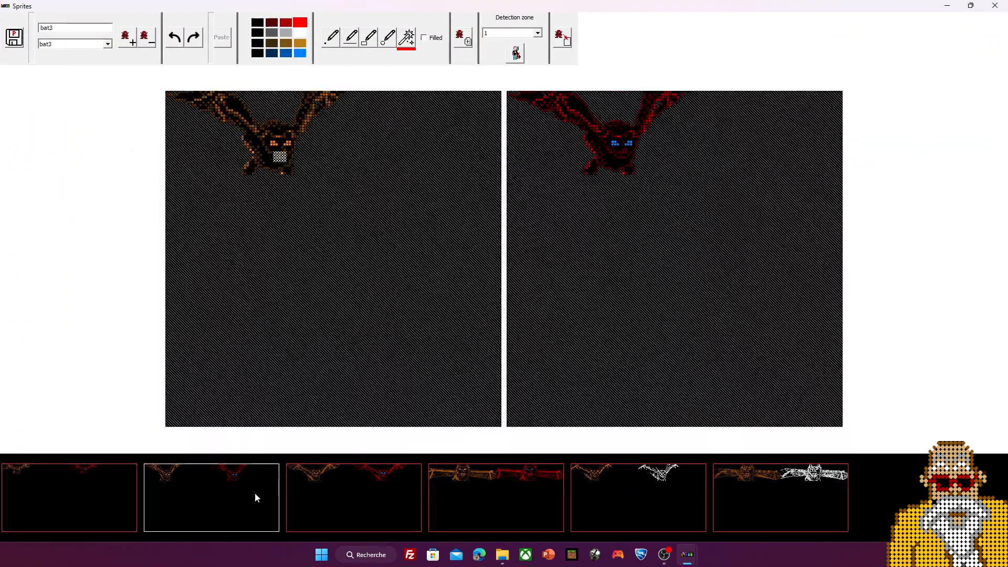
Step: Browse the bat3 to bat6 sprite thumbnails, ending on bat5 with spread wings
click(378, 492)
click(493, 494)
click(639, 501)
click(786, 509)
click(643, 512)
click(493, 509)
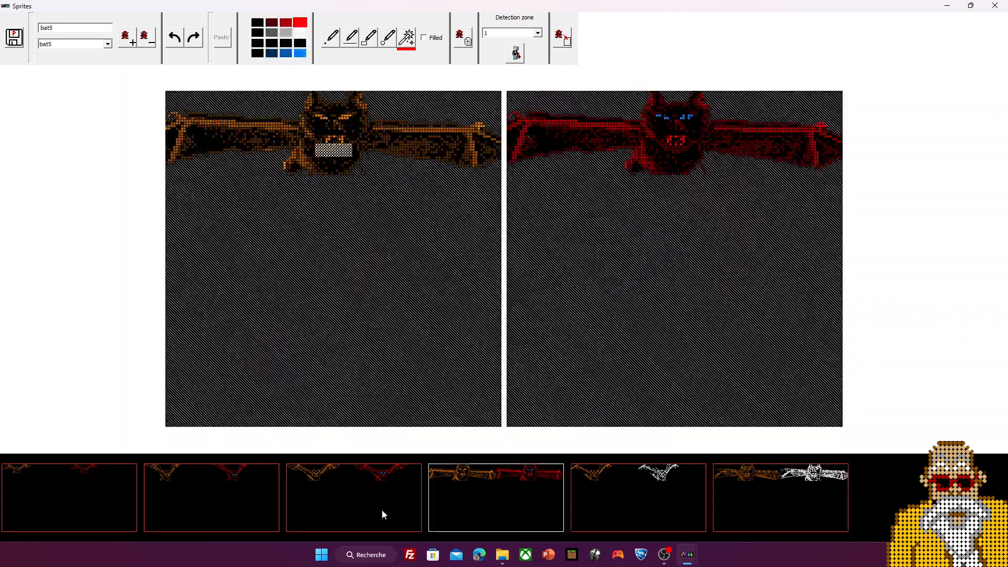
click(399, 508)
click(591, 506)
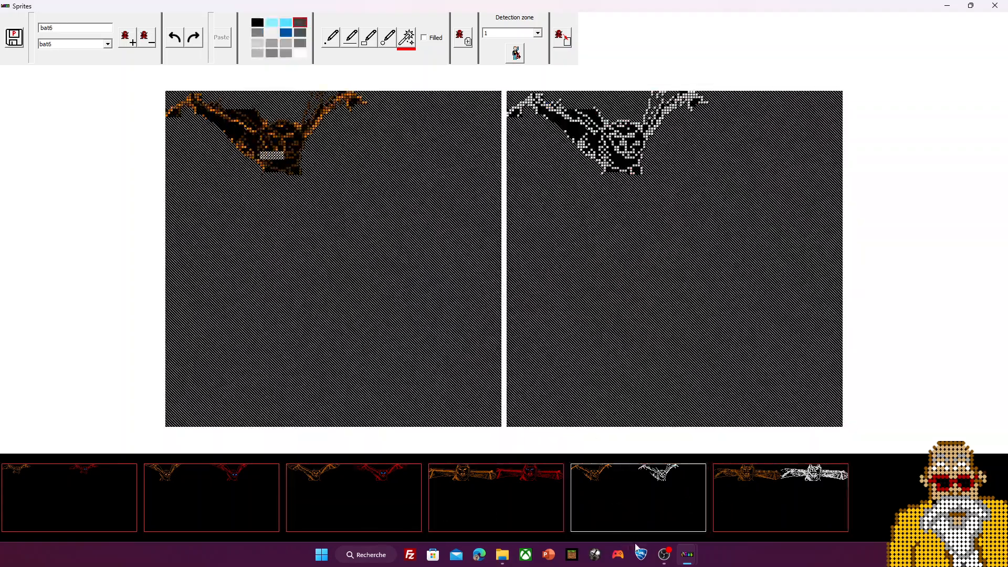
click(783, 505)
click(639, 496)
click(759, 496)
click(657, 490)
click(483, 498)
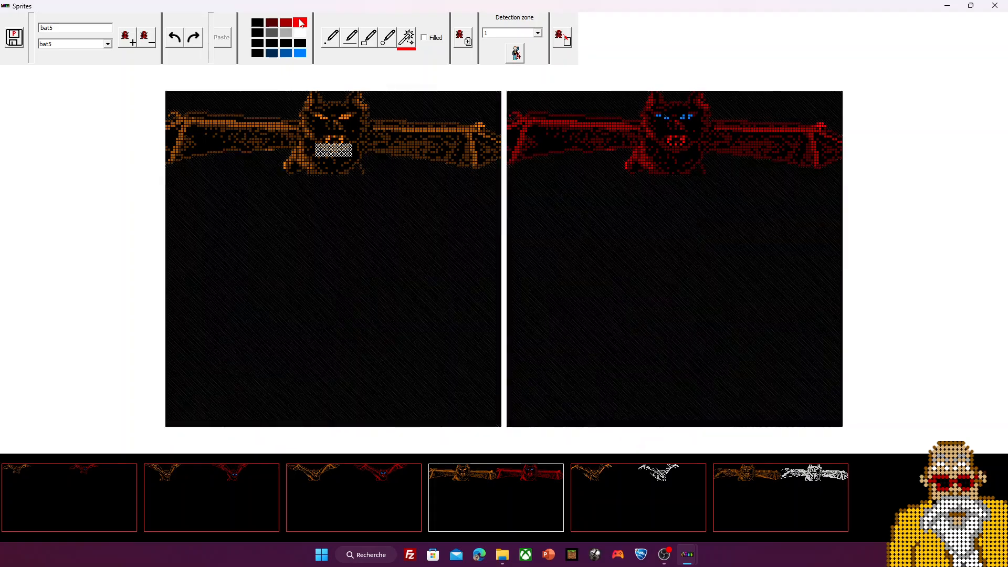
Step: View the sprite palette colours, restore the Sprites window, and show the main window's palette
click(300, 22)
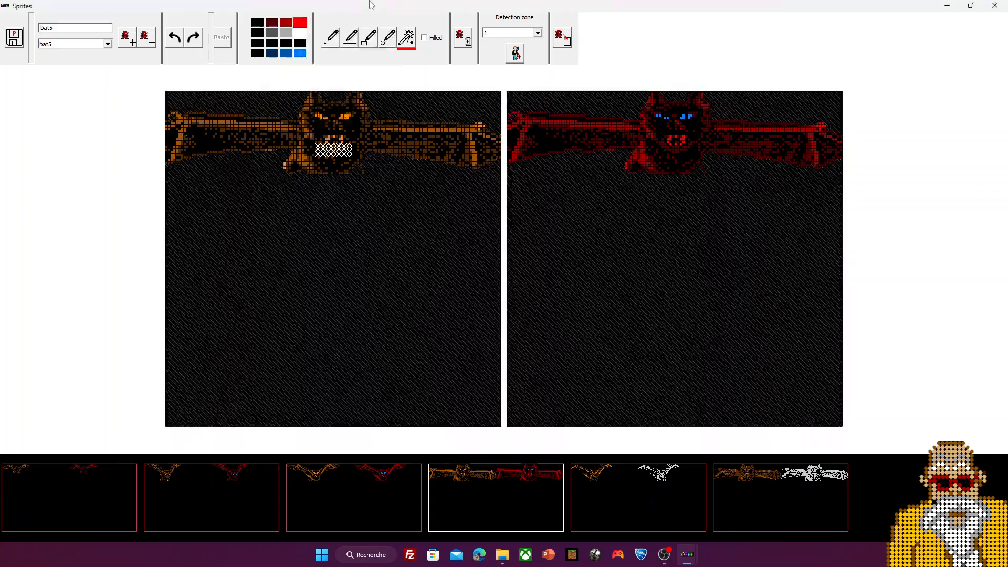
double_click(371, 5)
click(177, 121)
click(178, 30)
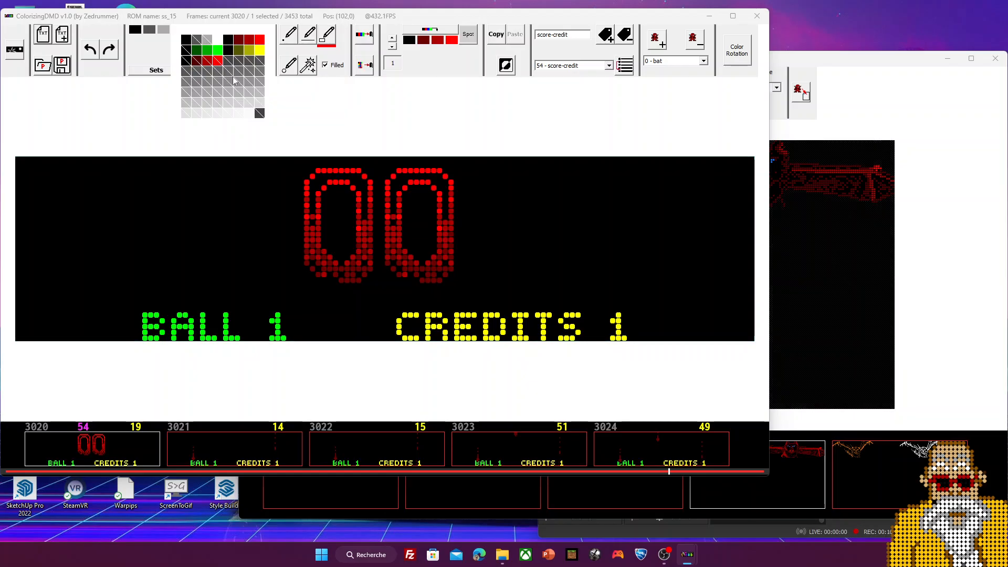
Step: Choose bright red and recheck the white-outlined bat6 sprite in the maximized Sprites window
click(217, 65)
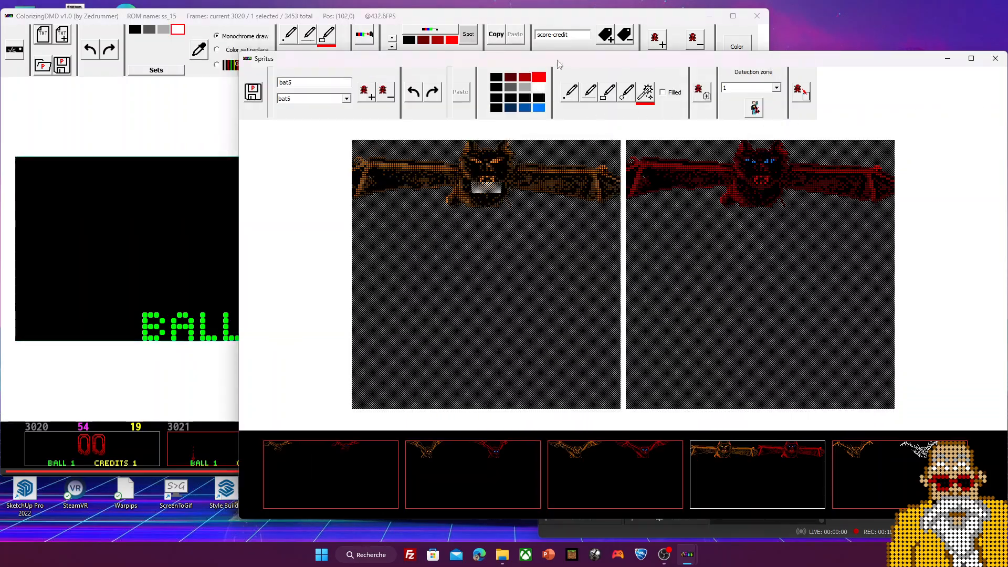
double_click(557, 61)
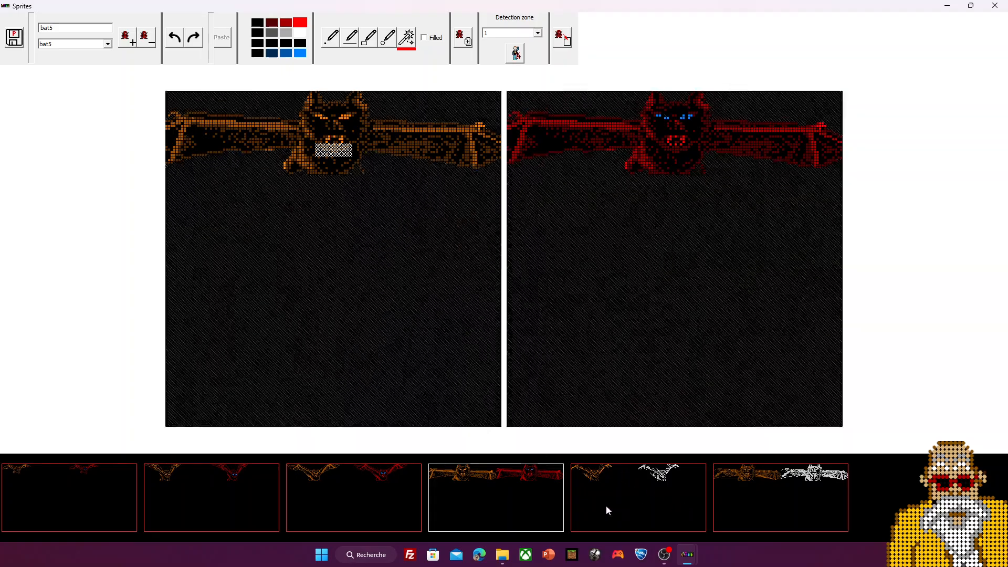
click(620, 502)
click(292, 24)
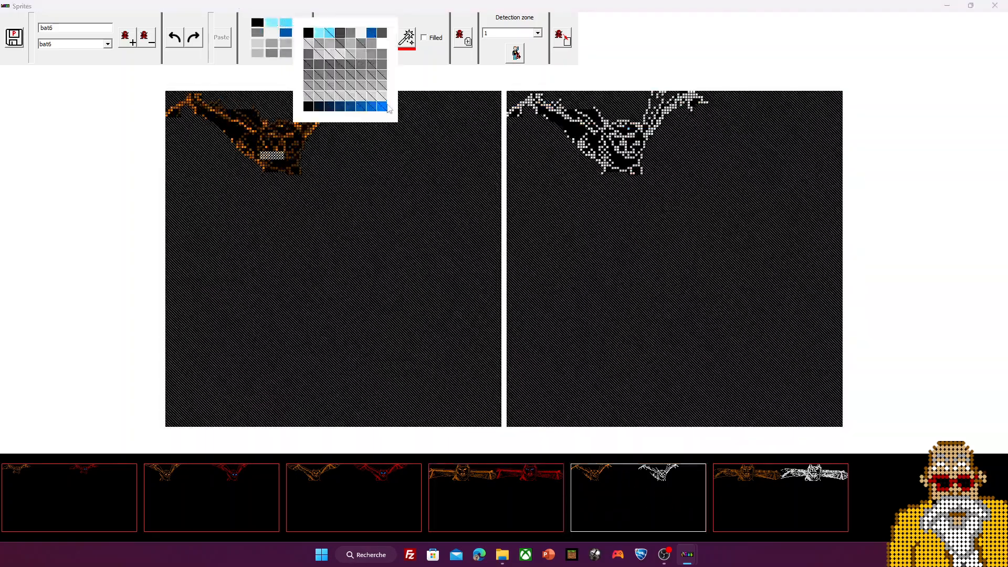
click(313, 13)
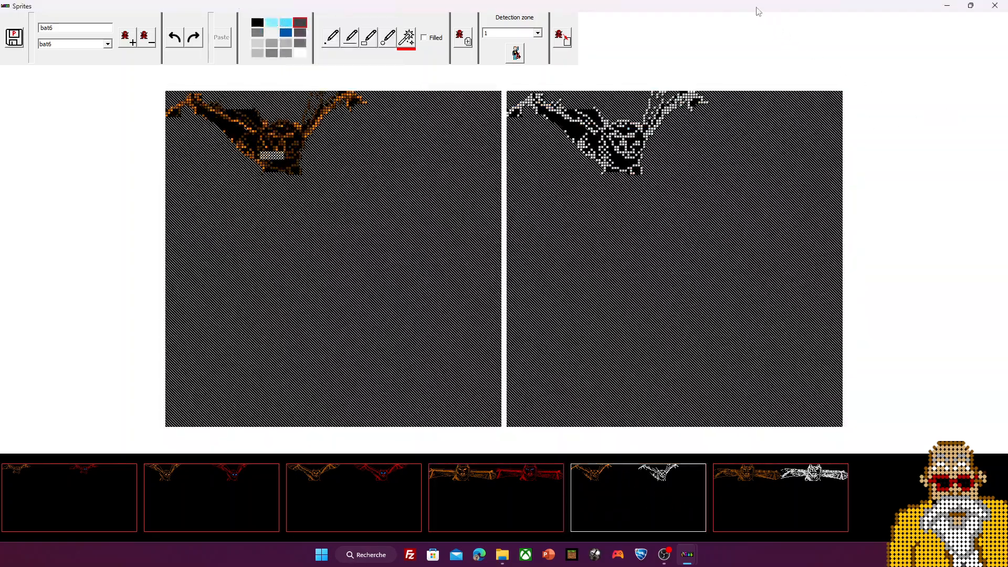
Step: Restore the Sprites window and scroll the main editor to frame 3019 with CREDITS 1/2
double_click(756, 11)
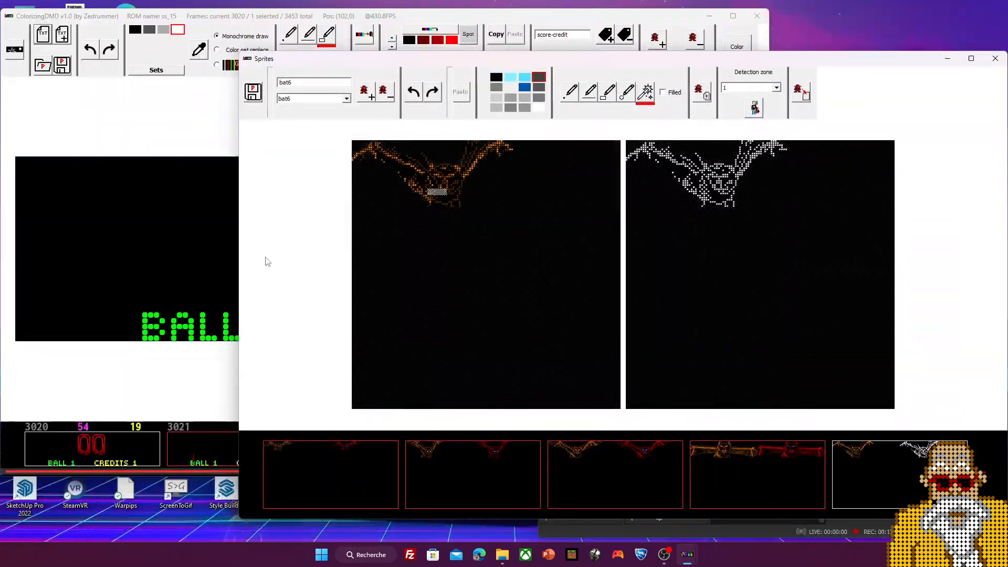
click(149, 135)
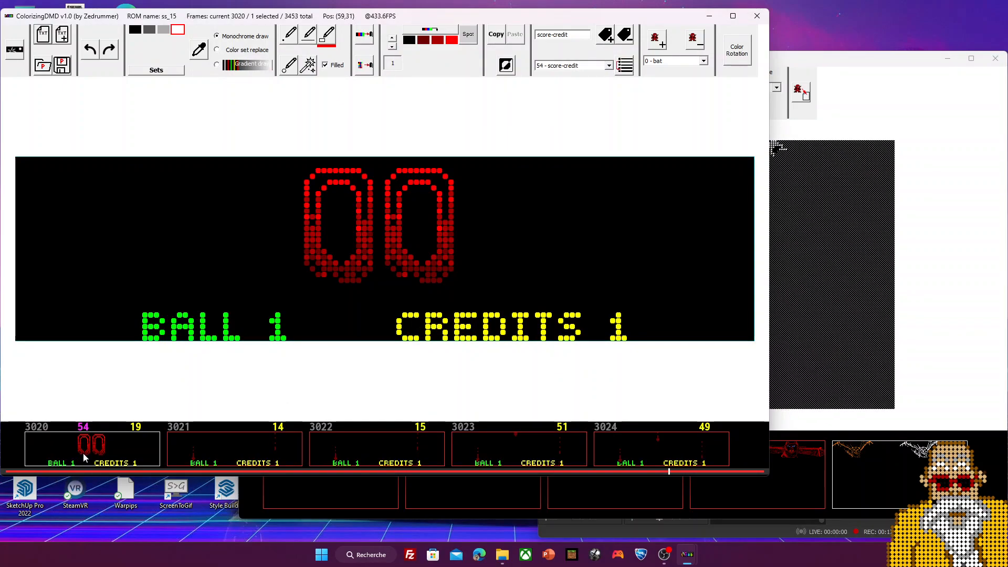
scroll(203, 444, up, 1)
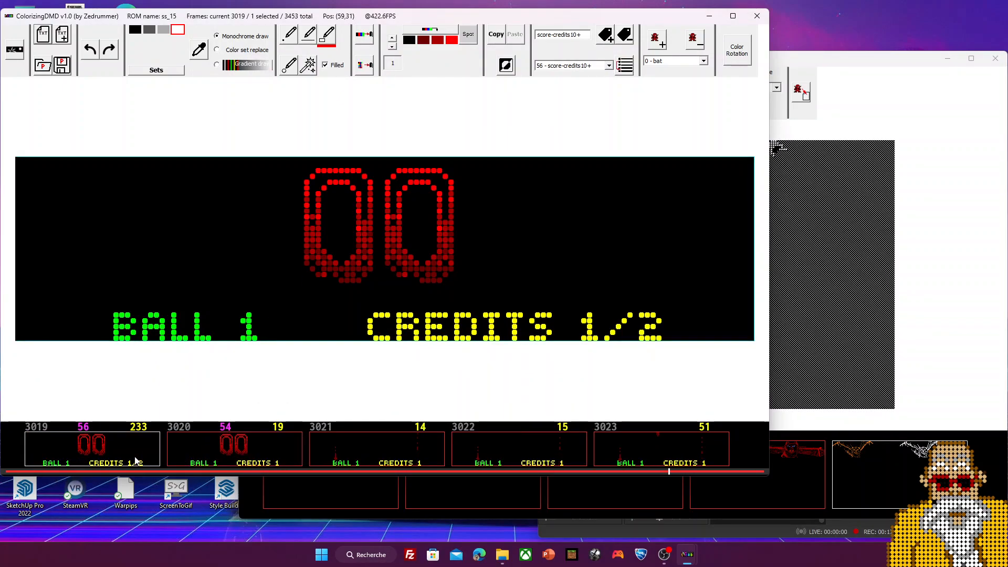